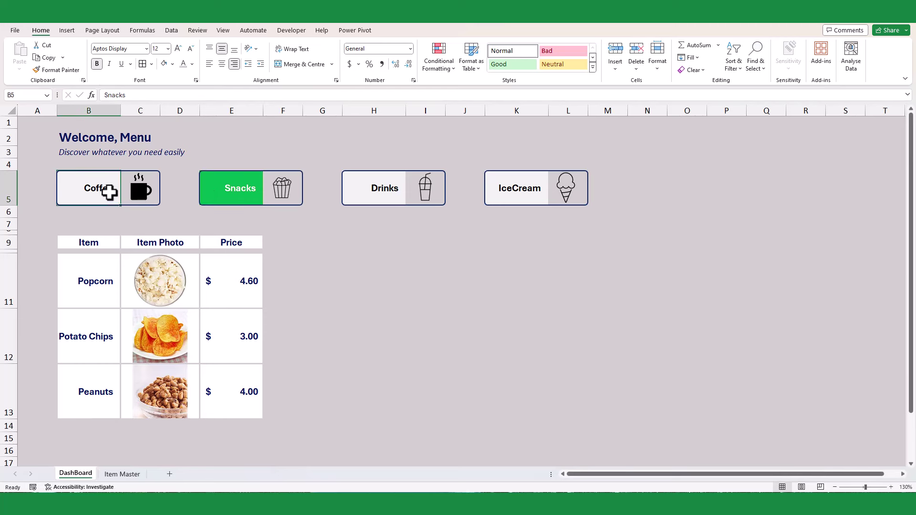
Cycle through the Coffee, Snacks, Drinks and IceCream dashboard buttons, ending on Drinks.
click(214, 193)
click(353, 191)
click(507, 187)
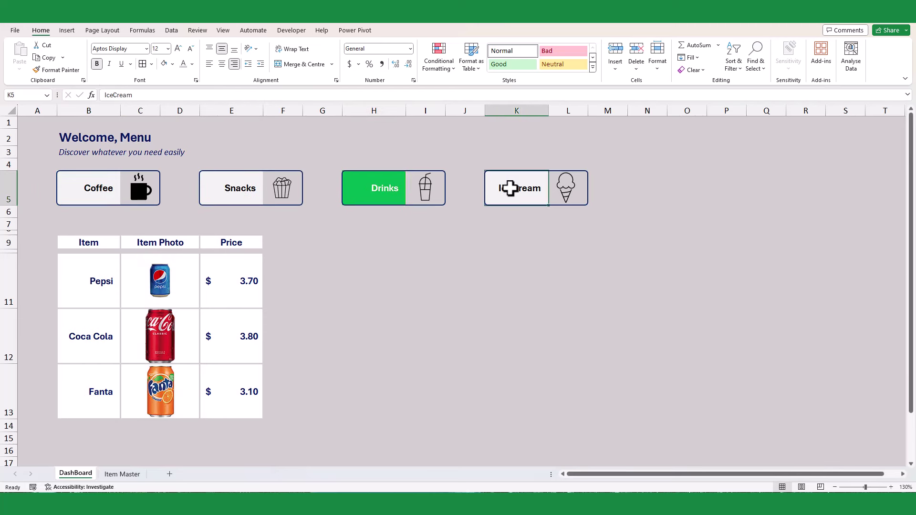
click(91, 190)
click(238, 196)
click(371, 190)
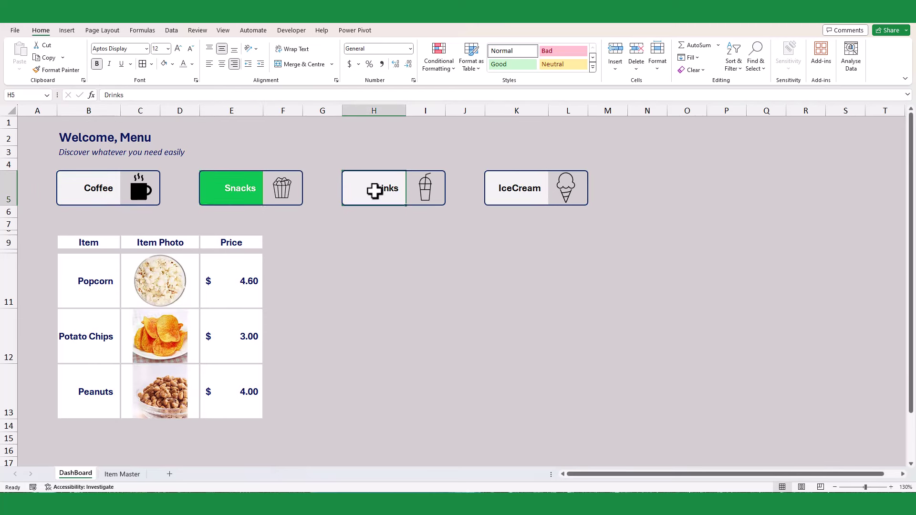
click(238, 191)
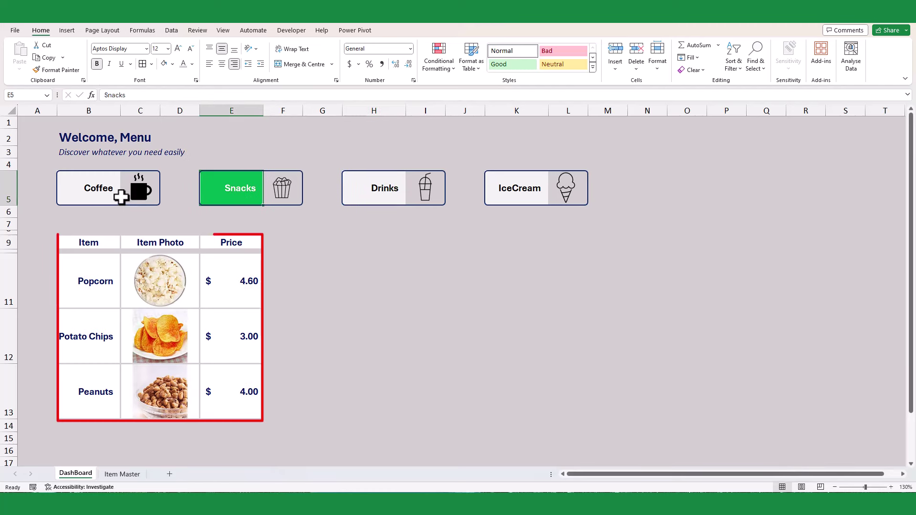
click(108, 190)
click(222, 193)
click(389, 190)
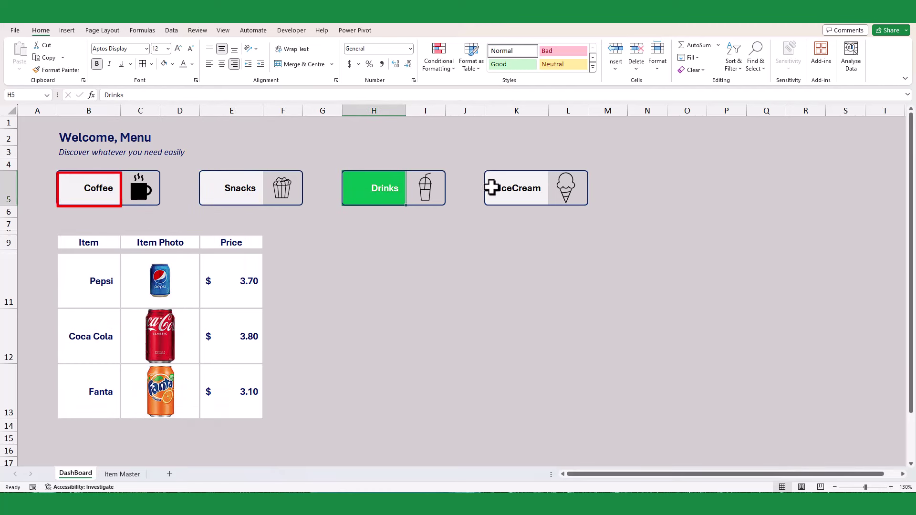
click(507, 187)
click(100, 194)
click(233, 190)
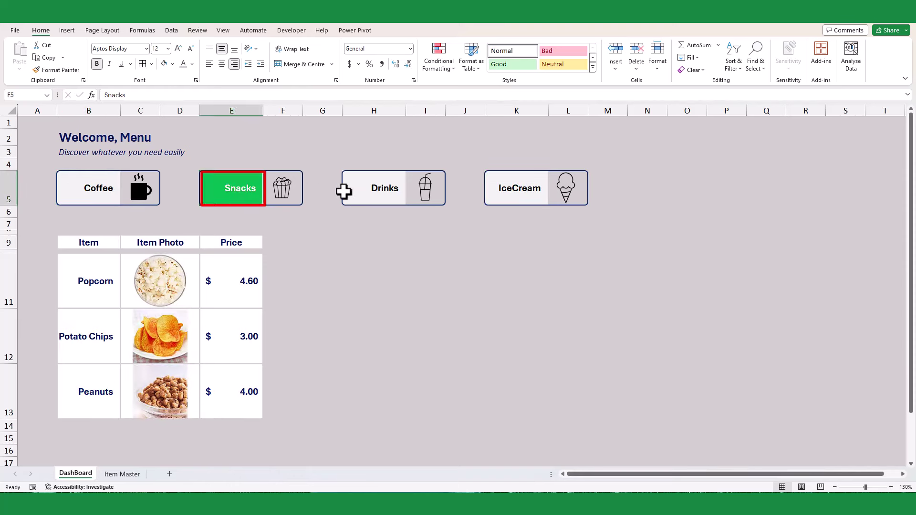
click(374, 188)
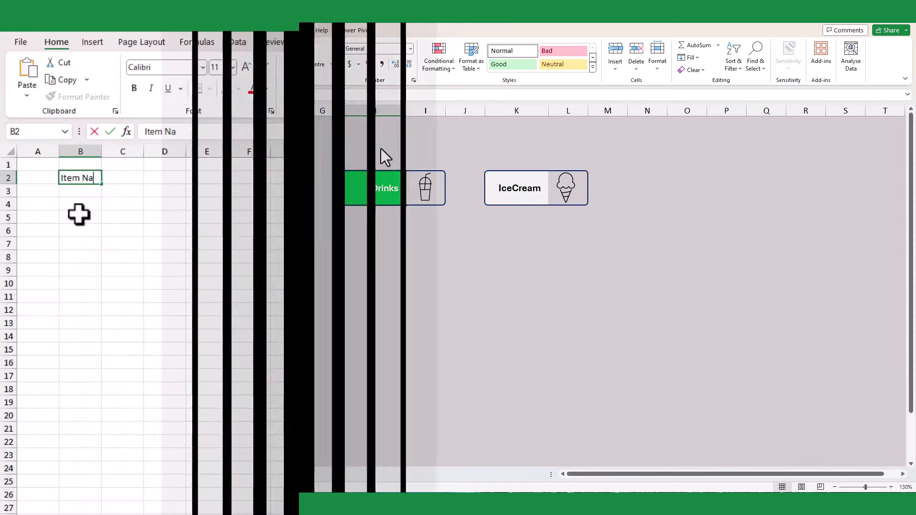
Enter headers Category, Item Photo, Buying Rate and Selling Rate after Item Name in row 2.
key(Tab)
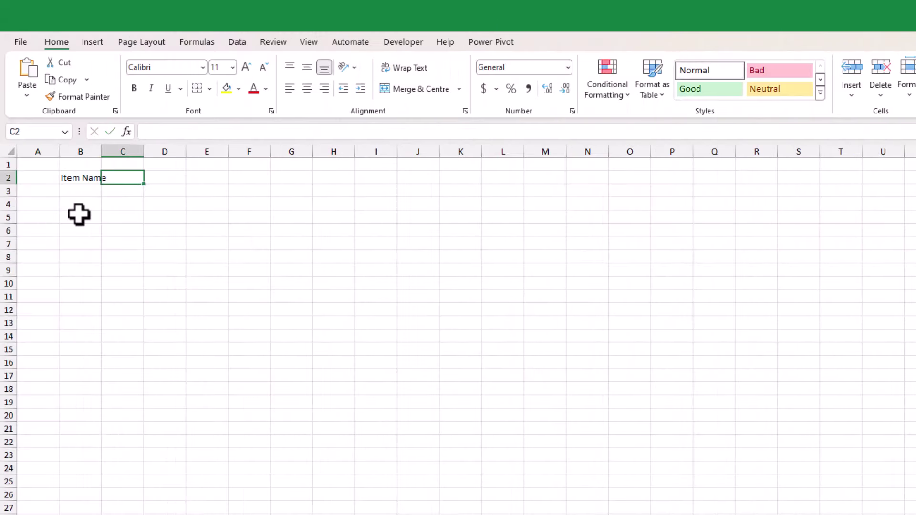
text(Category)
key(Tab)
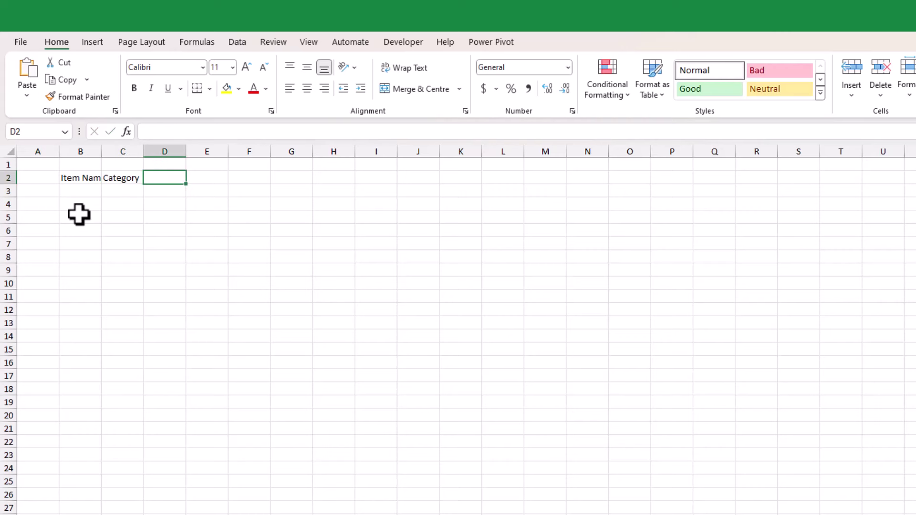
text(Item Photo)
key(Tab)
text(P)
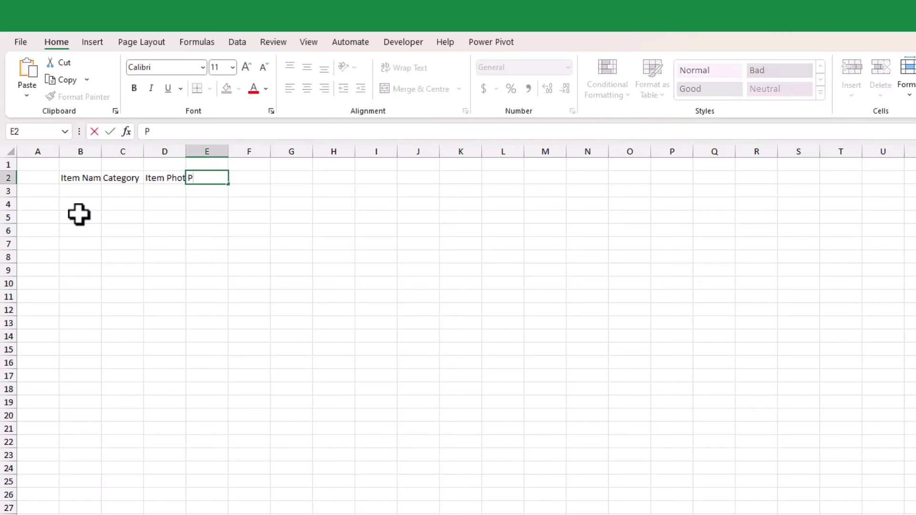
text(te)
key(Tab)
text(Selling rat)
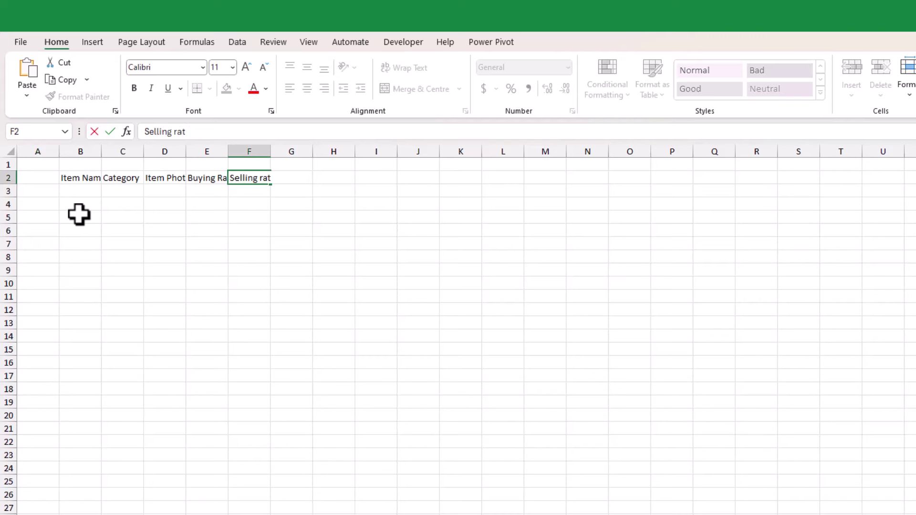
text(e)
click(334, 323)
Give header cells B2:F2 a Top and Thick Bottom Border.
drag(91, 180, 257, 181)
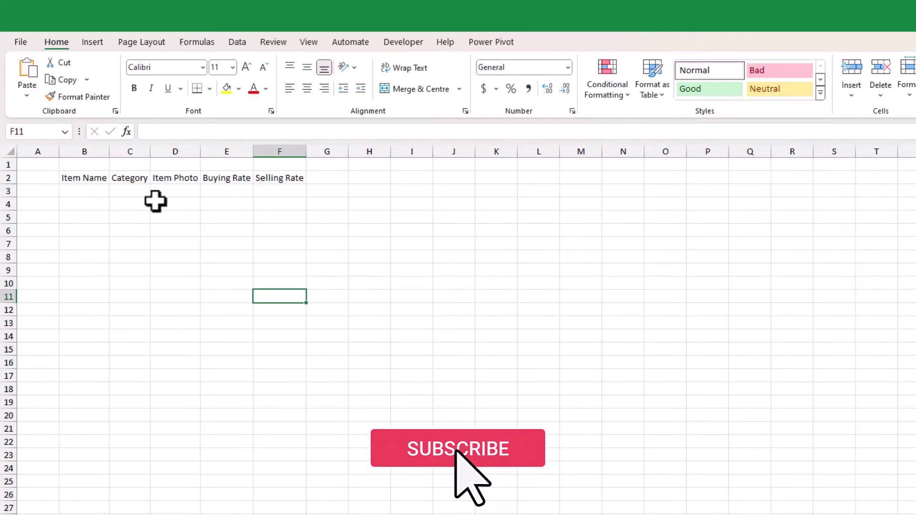
drag(78, 178, 296, 178)
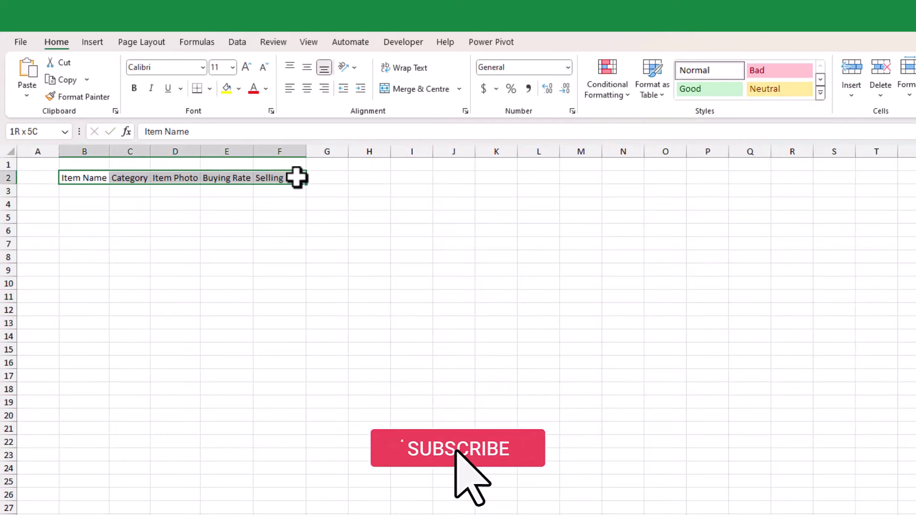
click(210, 88)
click(227, 331)
Enter Latte in B3 and Coffee in C3.
click(162, 257)
click(79, 192)
text(Latt)
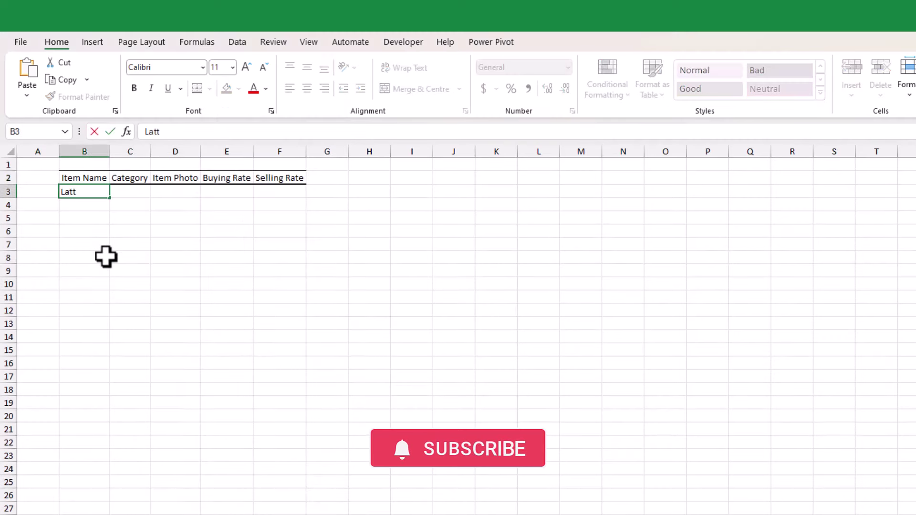
text(e)
key(Tab)
text(Coffee)
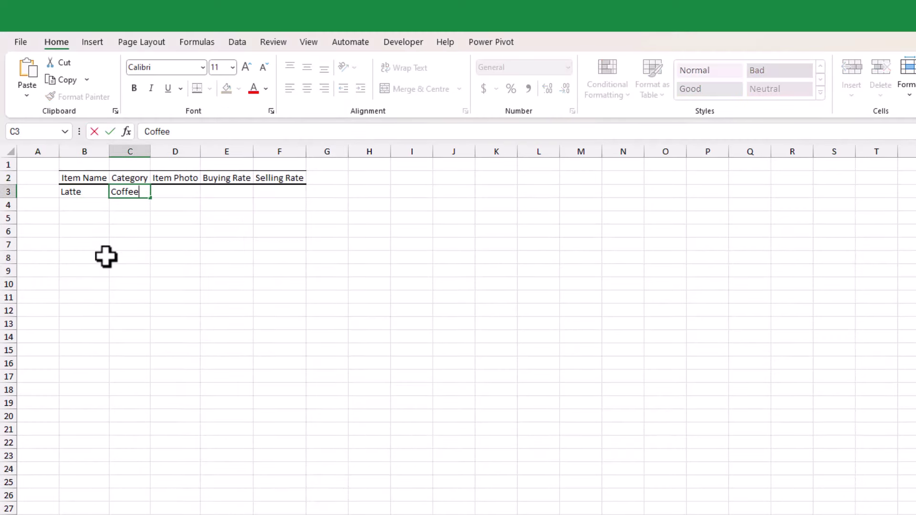
key(Tab)
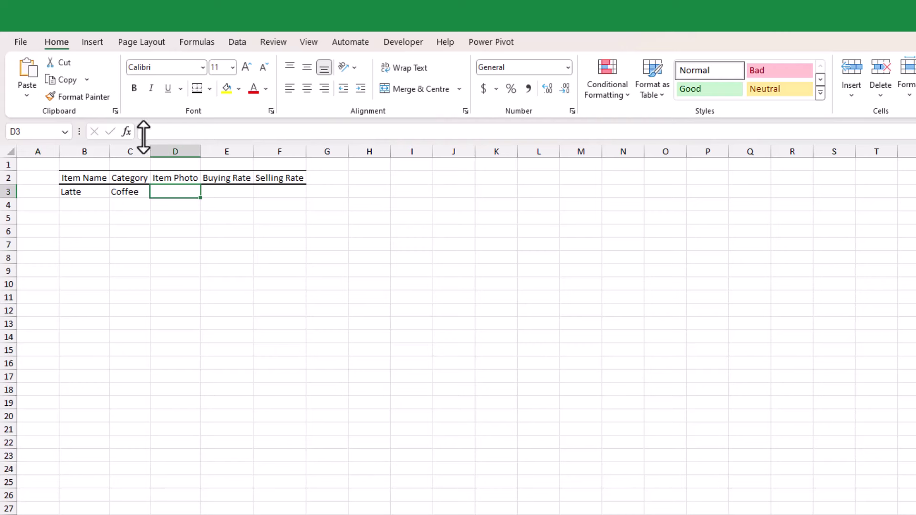
Place the Latte photo from this device into cell D3.
click(93, 42)
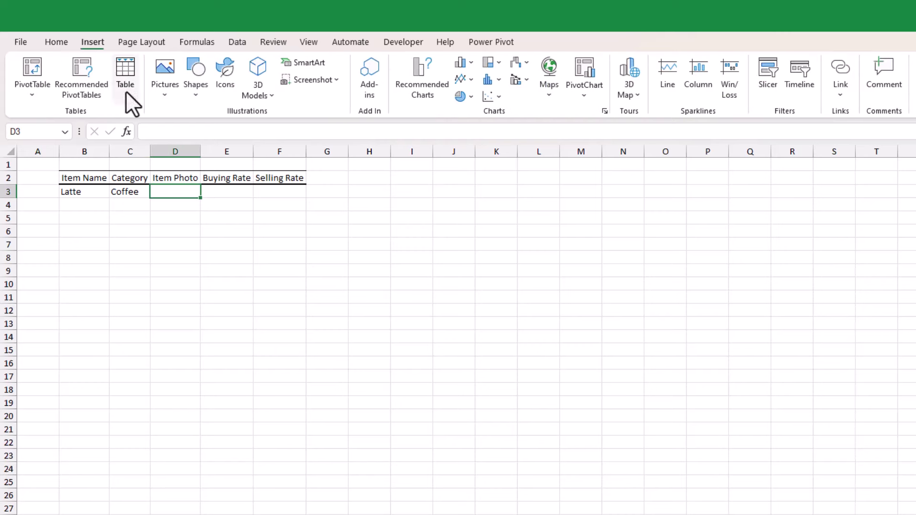
click(171, 99)
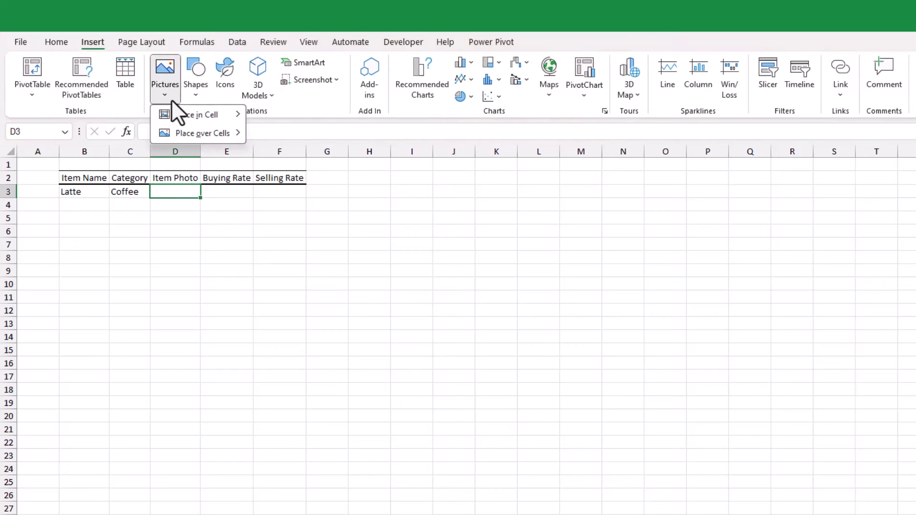
mouse_move(198, 116)
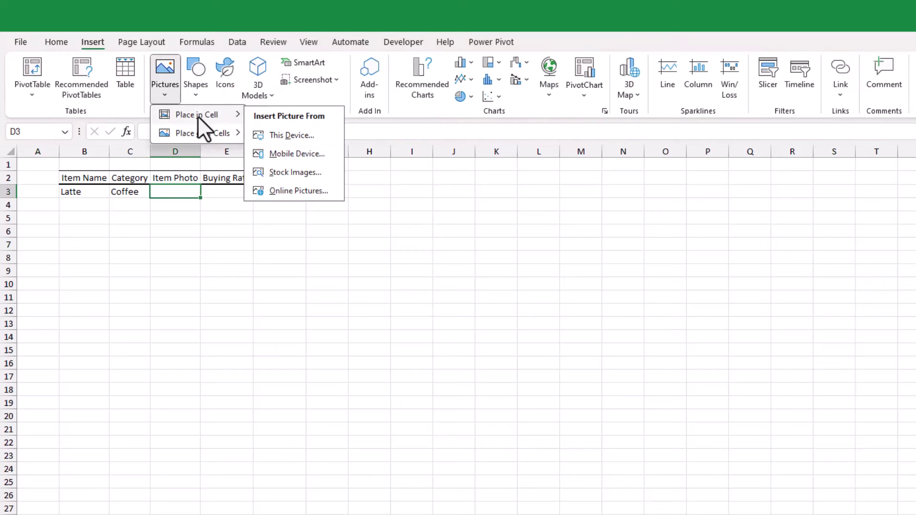
click(286, 135)
click(503, 267)
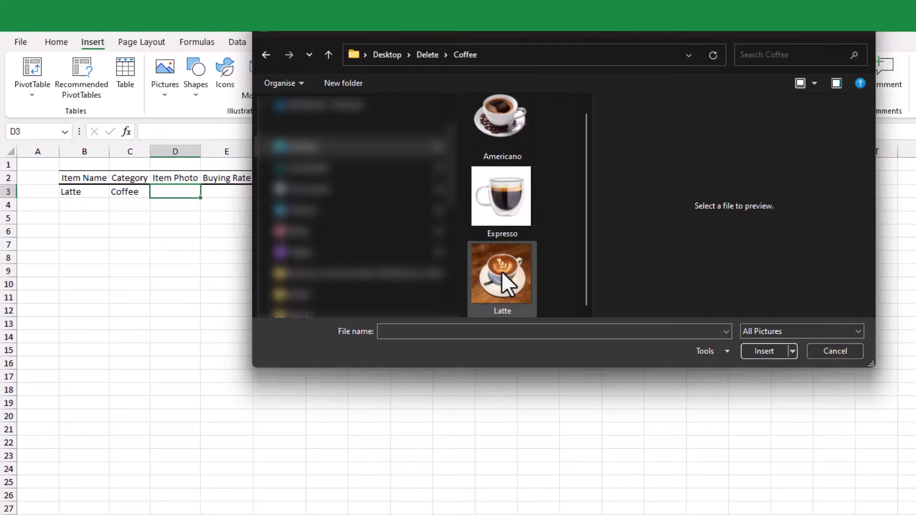
click(755, 350)
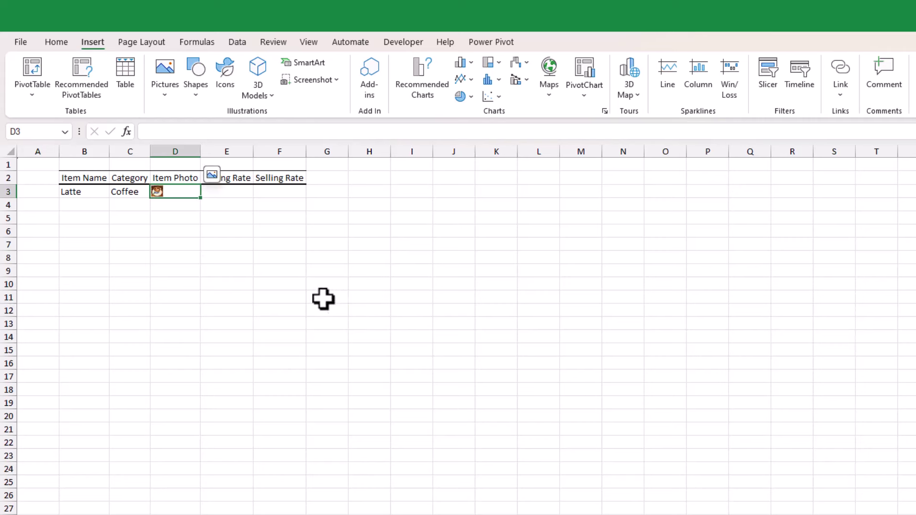
Enter buying rate 2.6 in E3 and selling rate 3.2 in F3.
key(Tab)
text(2.)
key(Tab)
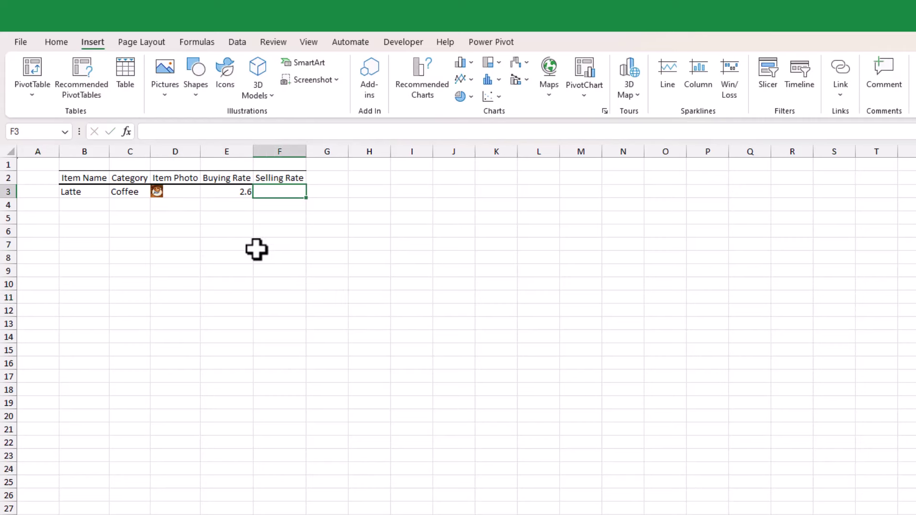
text(3.2)
key(Tab)
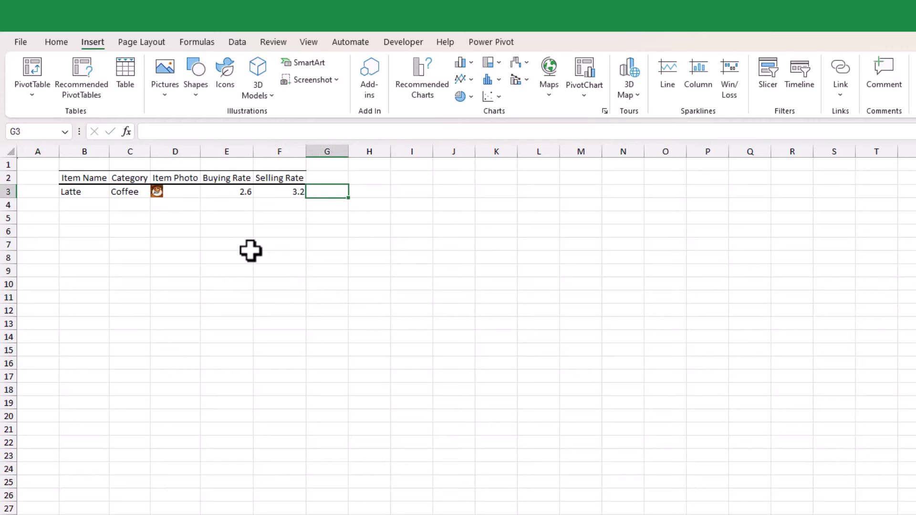
click(230, 154)
Format rate columns E:F as Accounting dollar amounts.
drag(230, 154, 272, 158)
click(56, 42)
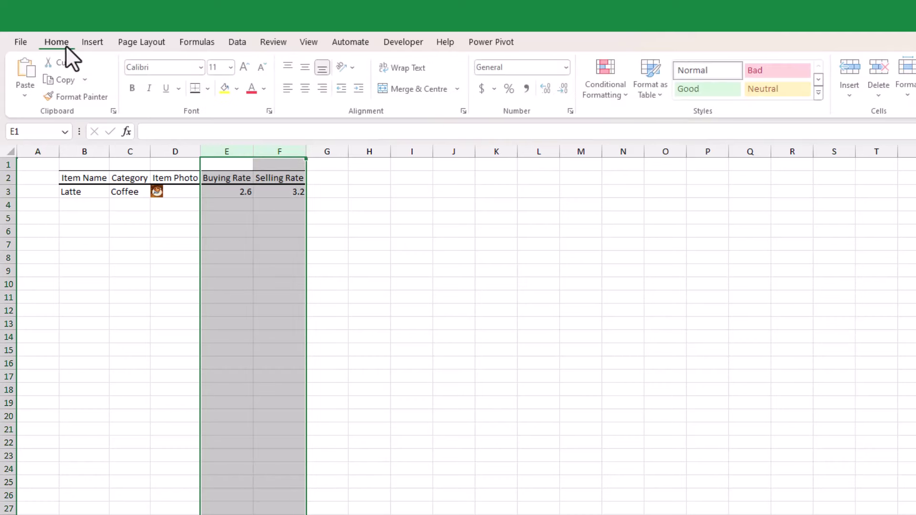
click(483, 89)
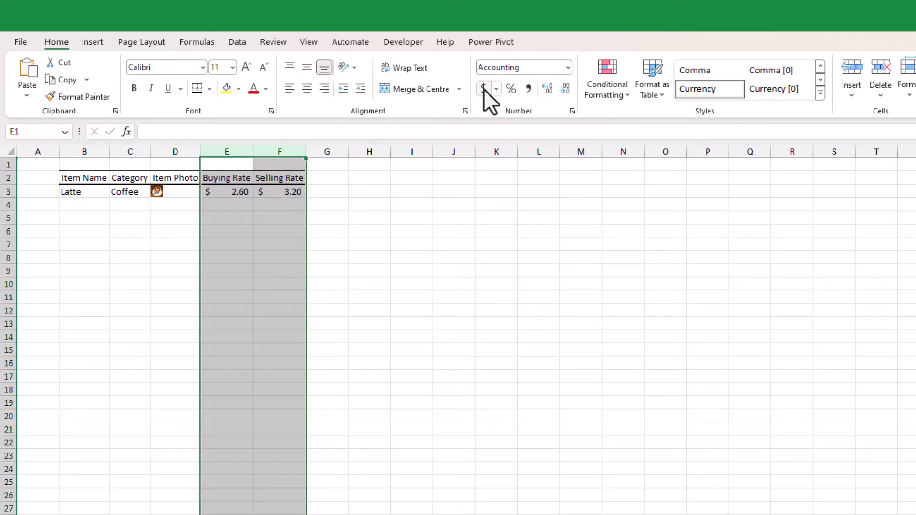
click(255, 297)
Make row 3 taller and middle-align its contents so the Latte photo enlarges.
drag(16, 200, 14, 224)
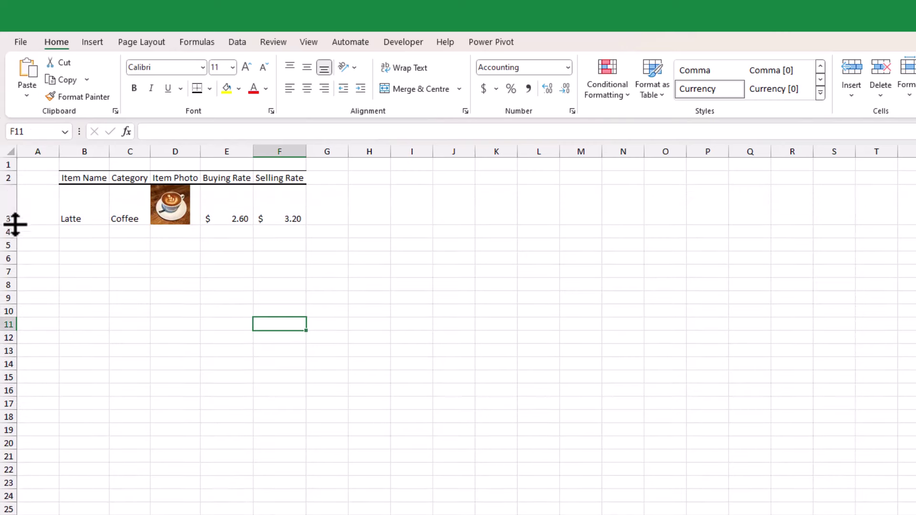
click(3, 205)
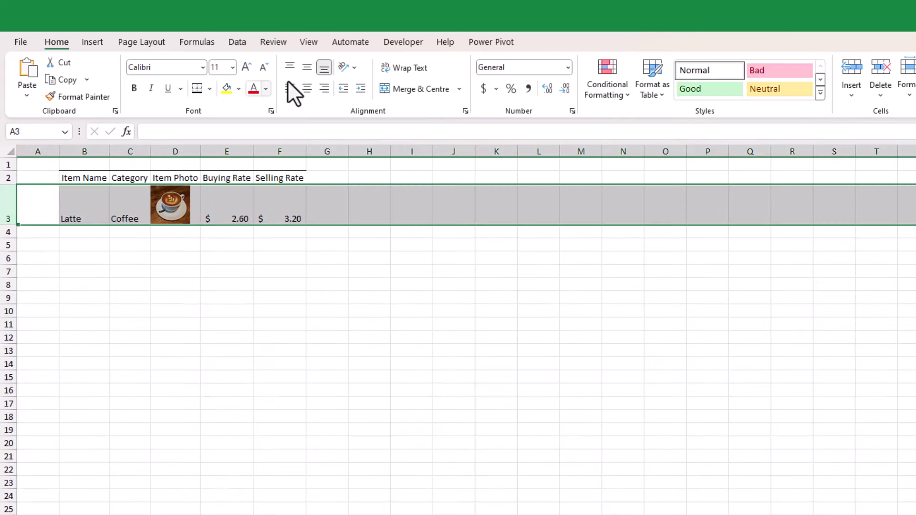
click(307, 67)
ctrl+scroll(235, 305, up, 3)
click(190, 327)
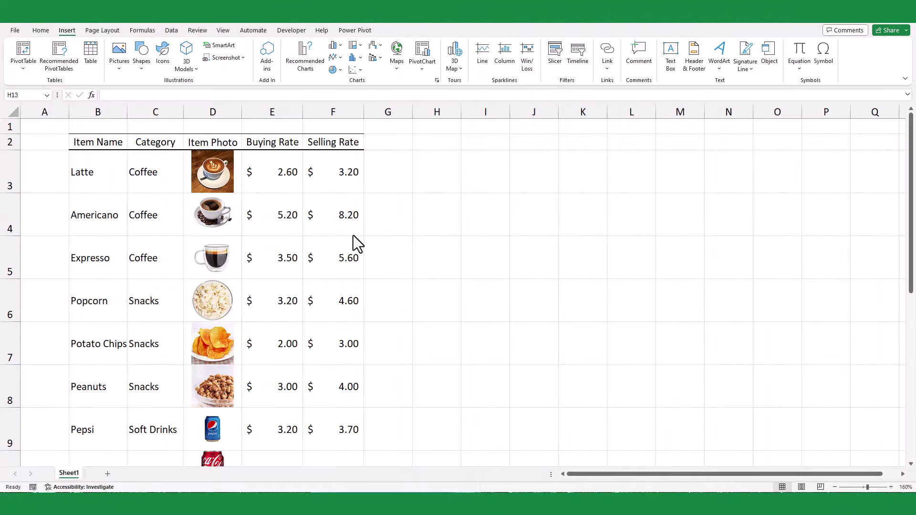
Convert the whole item data range into a table with headers.
scroll(294, 253, down, 4)
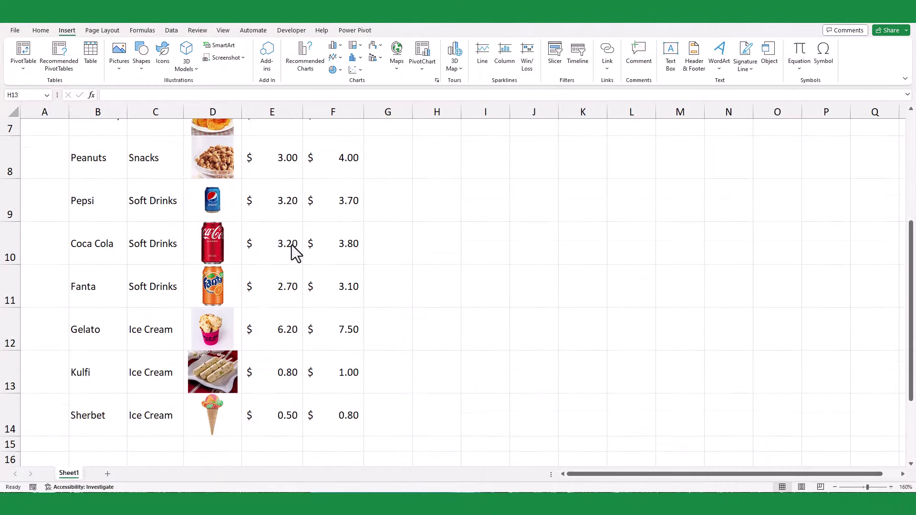
scroll(295, 253, up, 4)
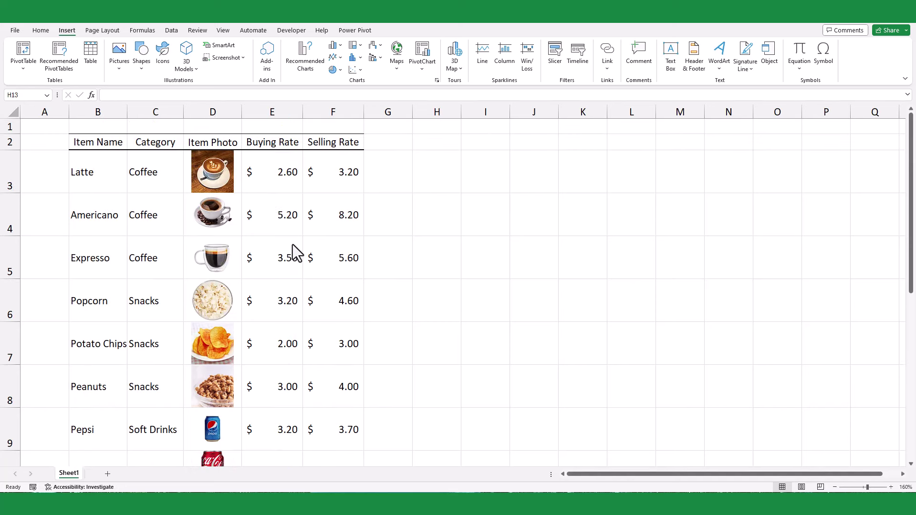
click(109, 172)
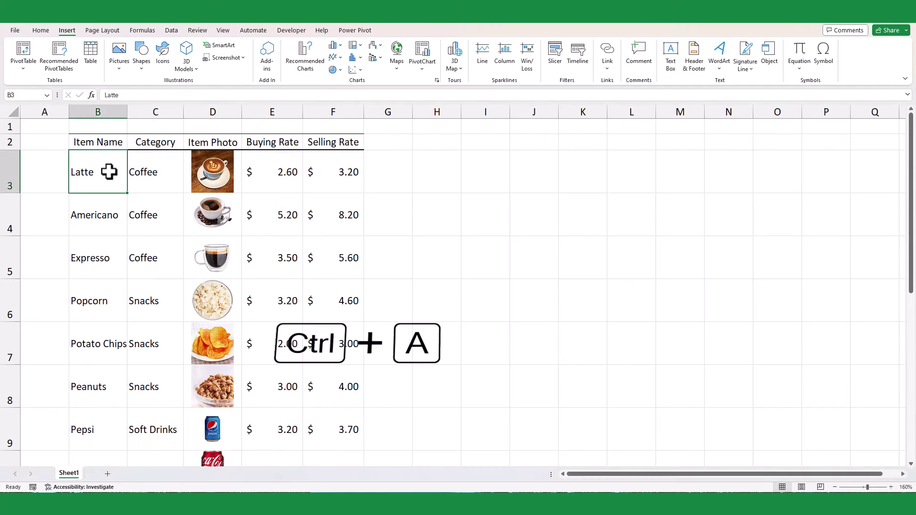
key(ctrl+a)
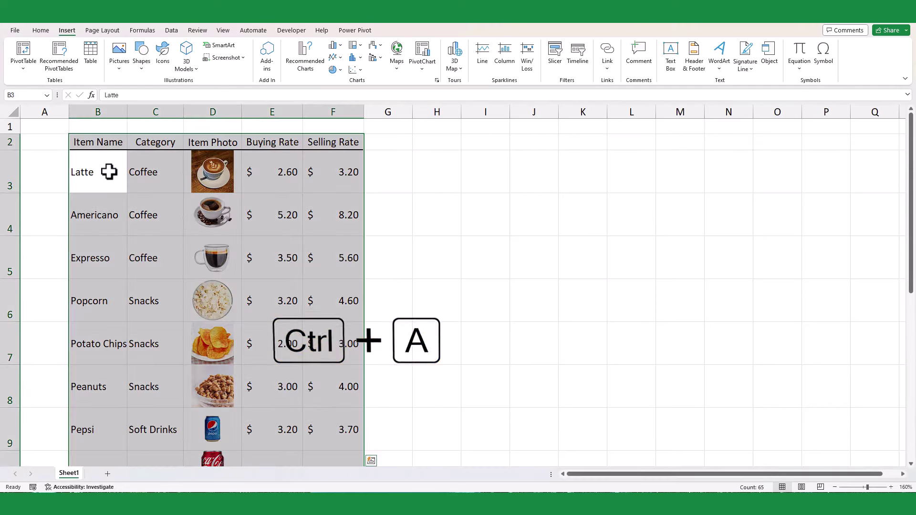
click(87, 54)
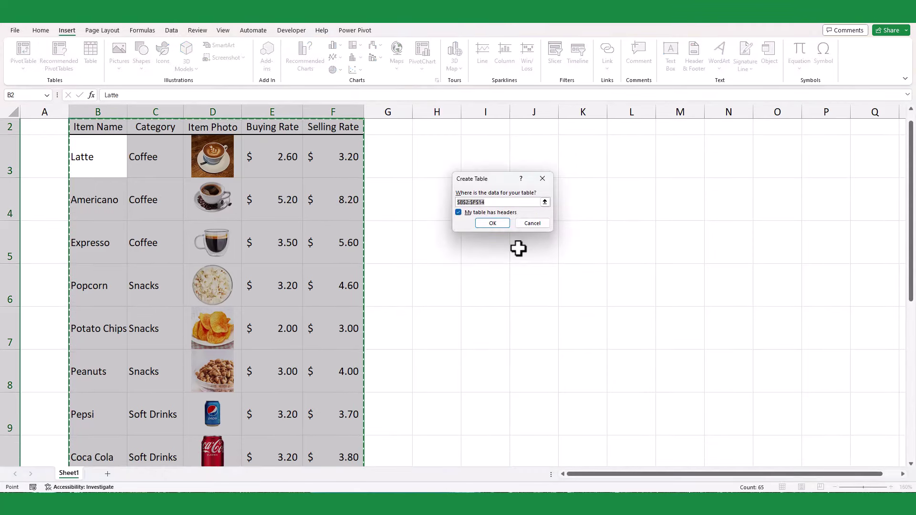
click(492, 223)
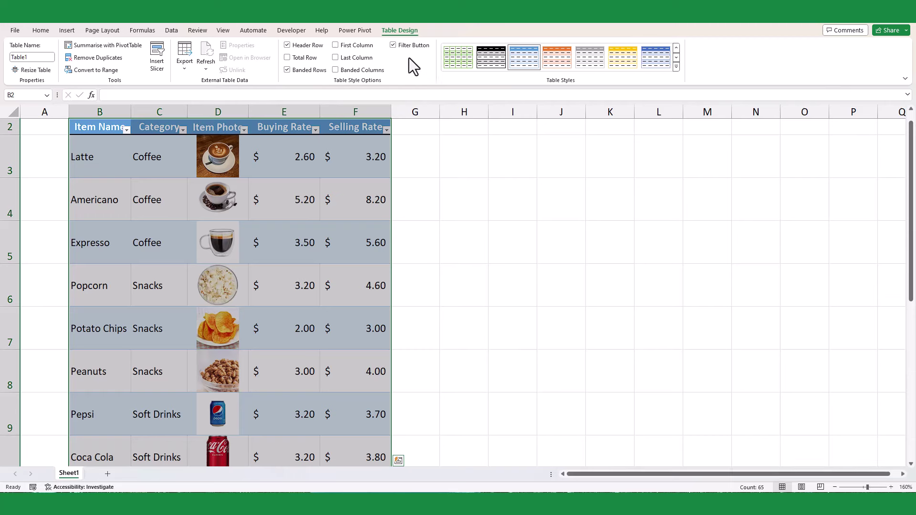
Turn off the table's filter buttons and set its style to None.
click(393, 44)
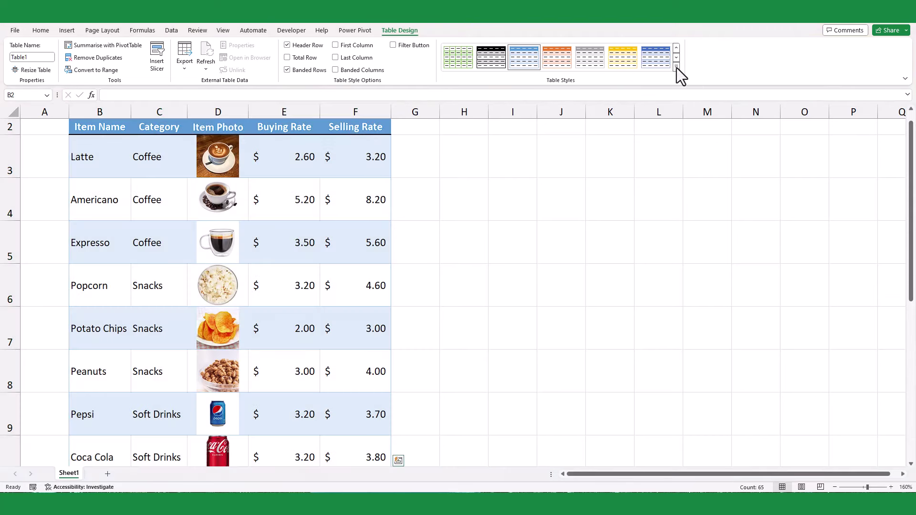
click(676, 68)
click(468, 73)
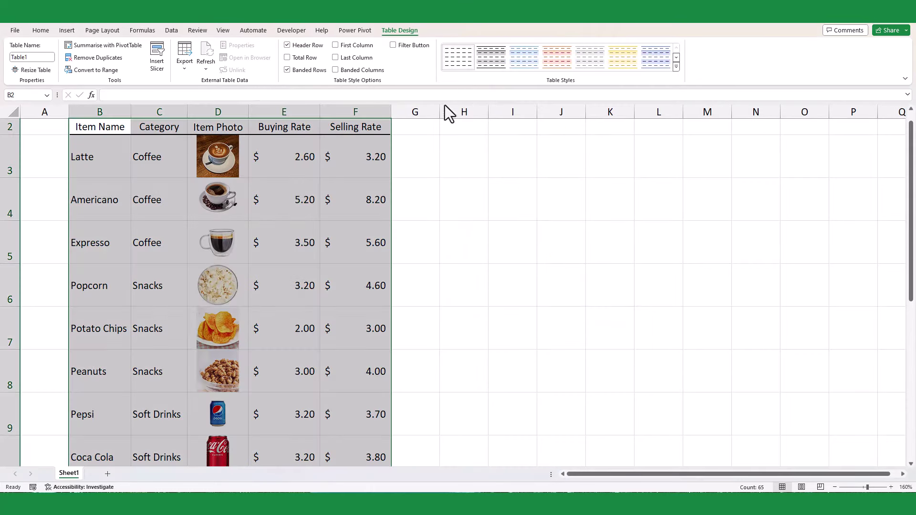
click(431, 224)
scroll(219, 251, down, 1)
Name the table ItemMaster.
scroll(217, 237, up, 2)
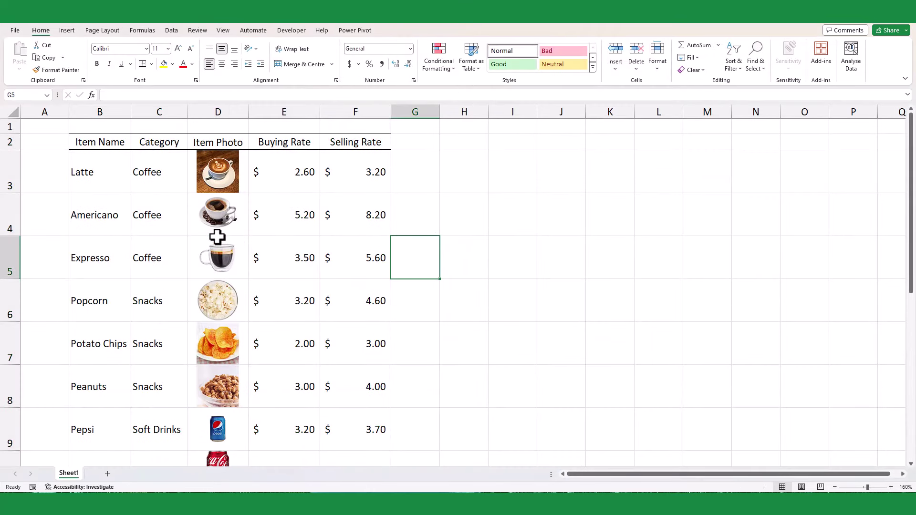
click(97, 185)
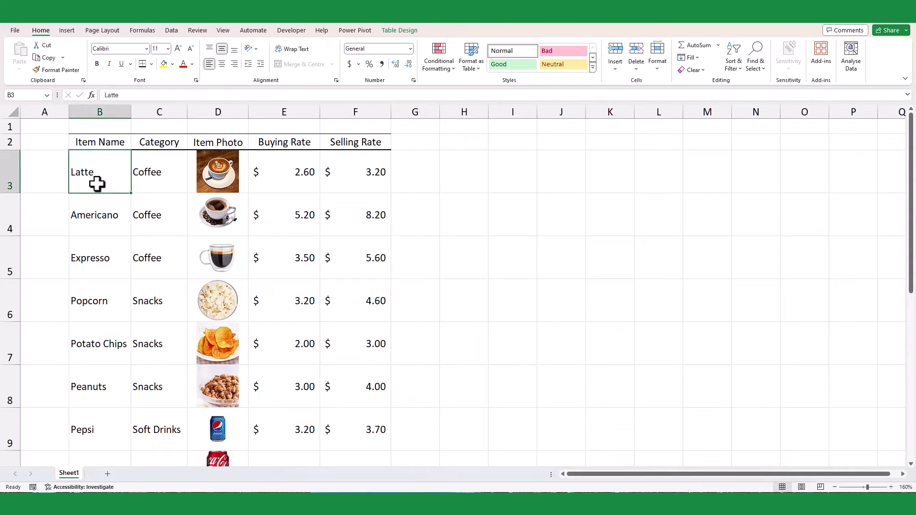
click(399, 30)
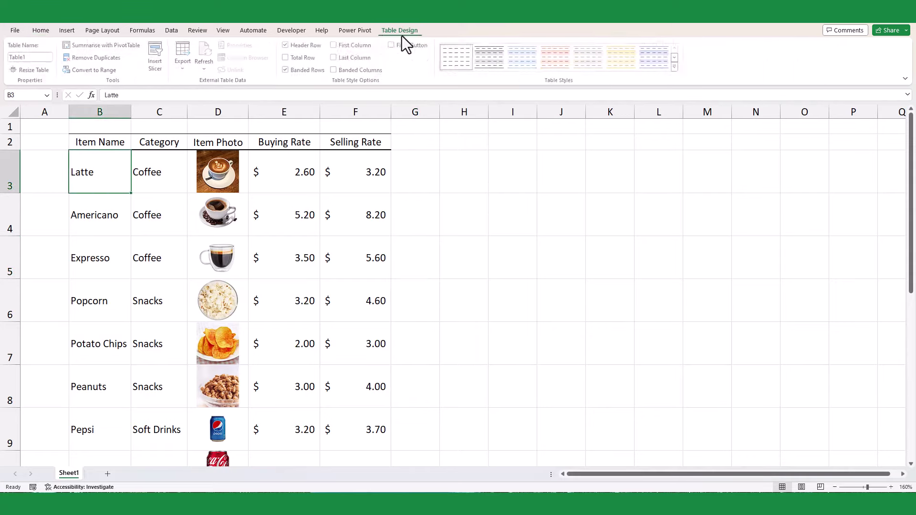
click(35, 58)
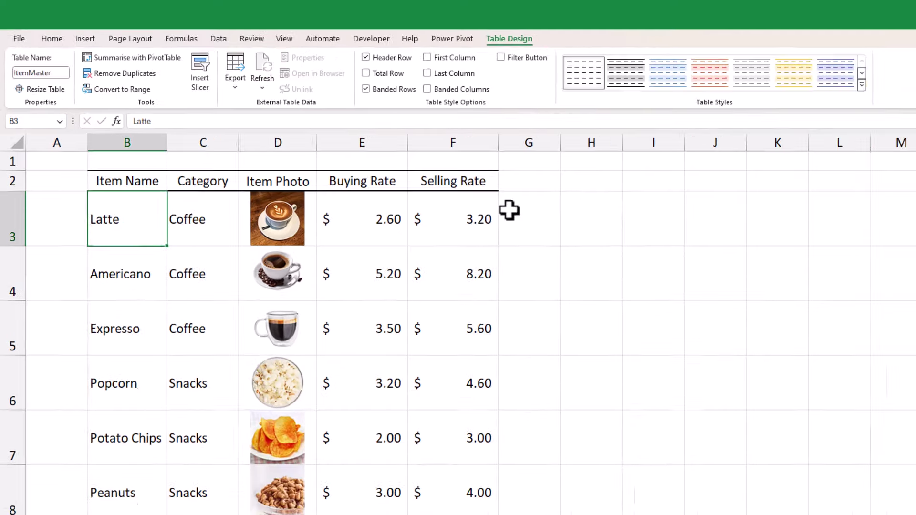
click(742, 355)
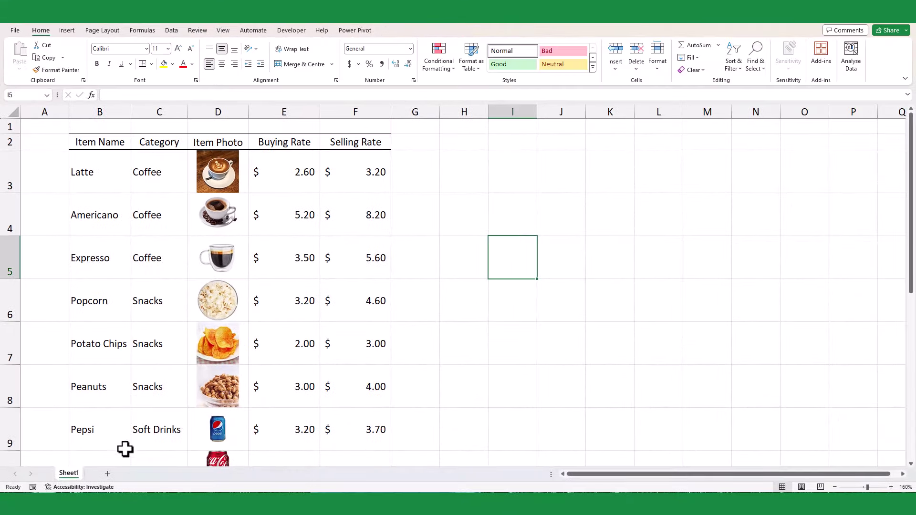
Rename Sheet1 to Item Master, add a DashBoard sheet and move it first.
double_click(74, 473)
text(Item Master)
click(123, 473)
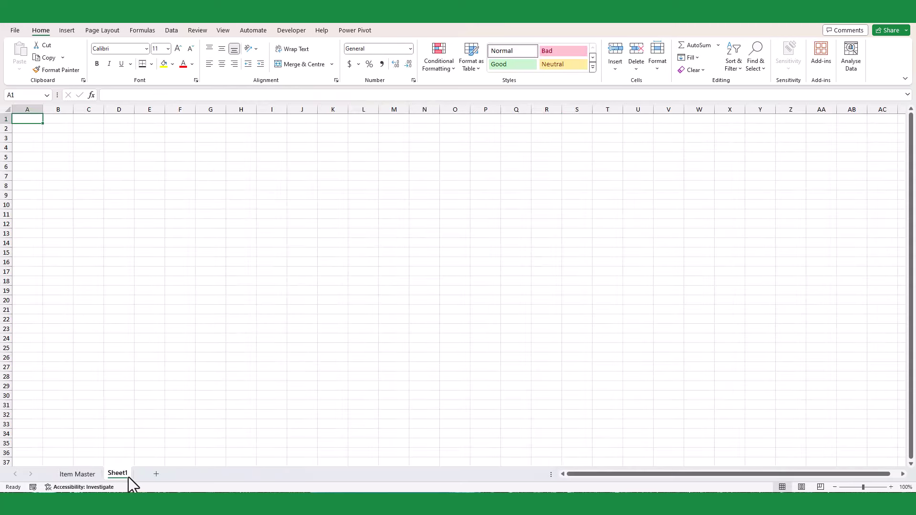
double_click(126, 475)
text(DashBoard)
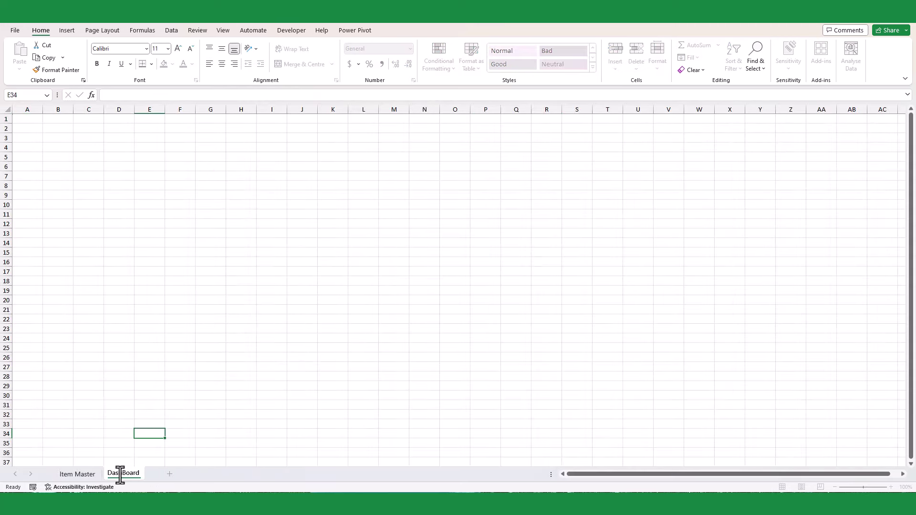
key(Return)
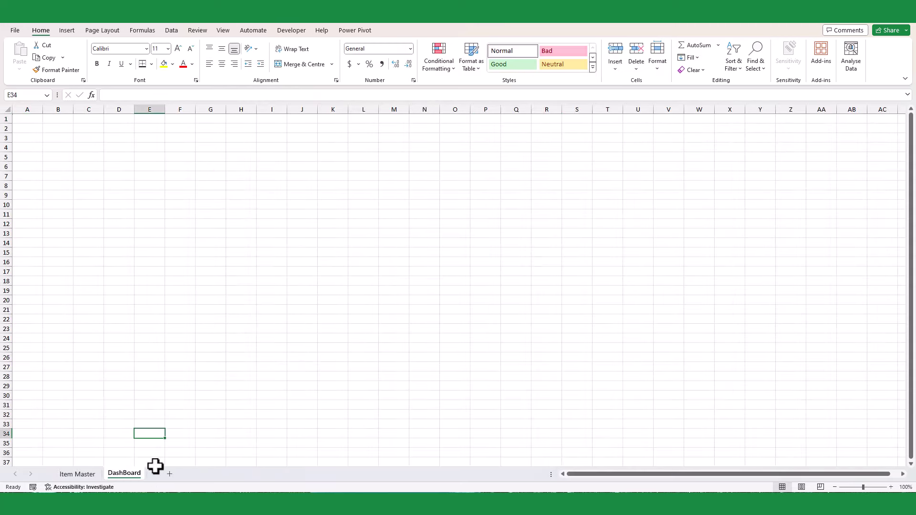
drag(126, 475, 69, 475)
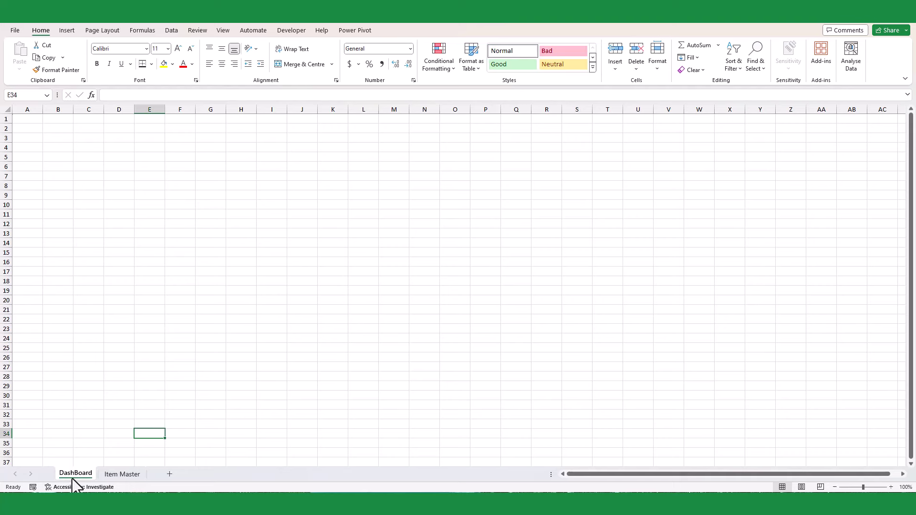
Fill every cell of the DashBoard sheet with a pale grey-lilac theme shade.
scroll(8, 113, up, 2)
click(8, 111)
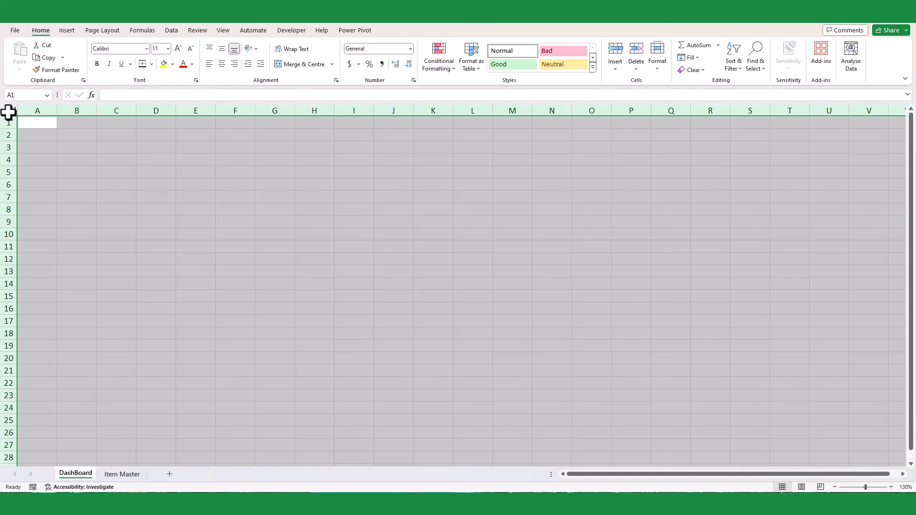
click(172, 64)
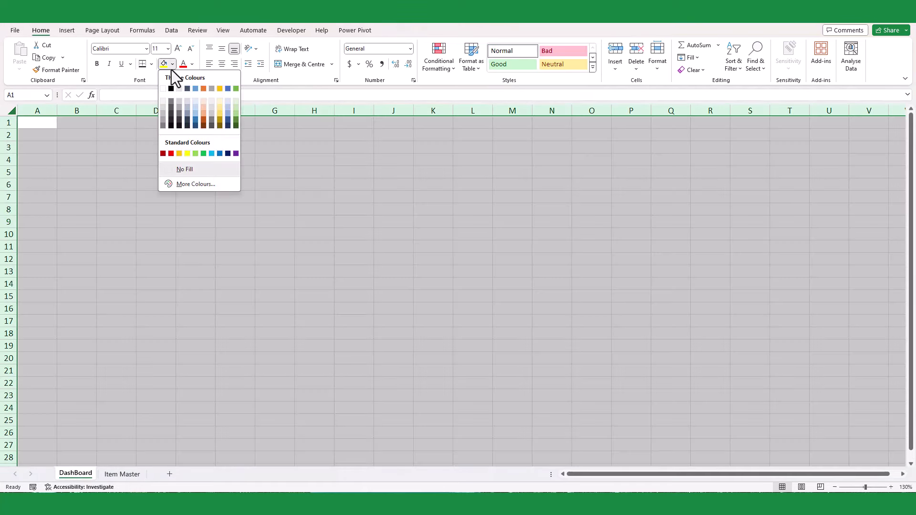
click(179, 101)
click(155, 181)
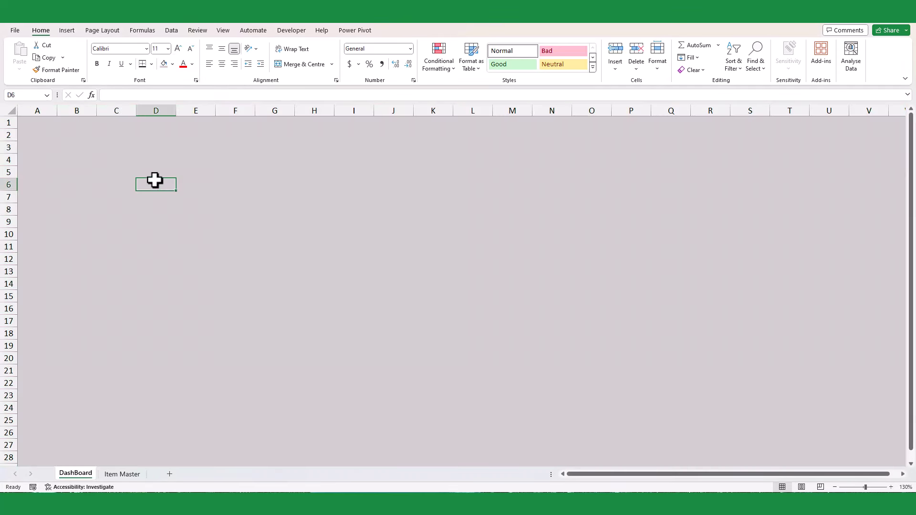
click(79, 149)
click(75, 136)
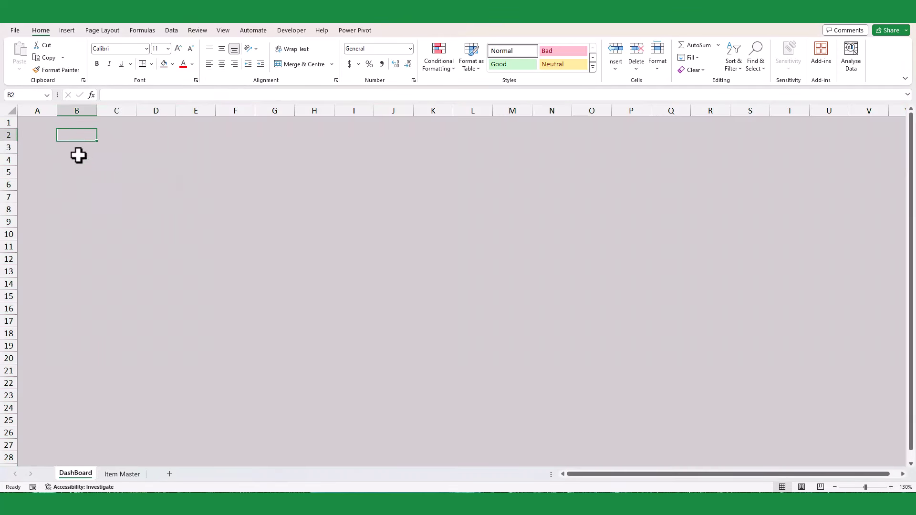
Enter 'Welcome, Menu' in B2 in Aptos Display 16, bold, dark blue.
text(Welcome, Menu)
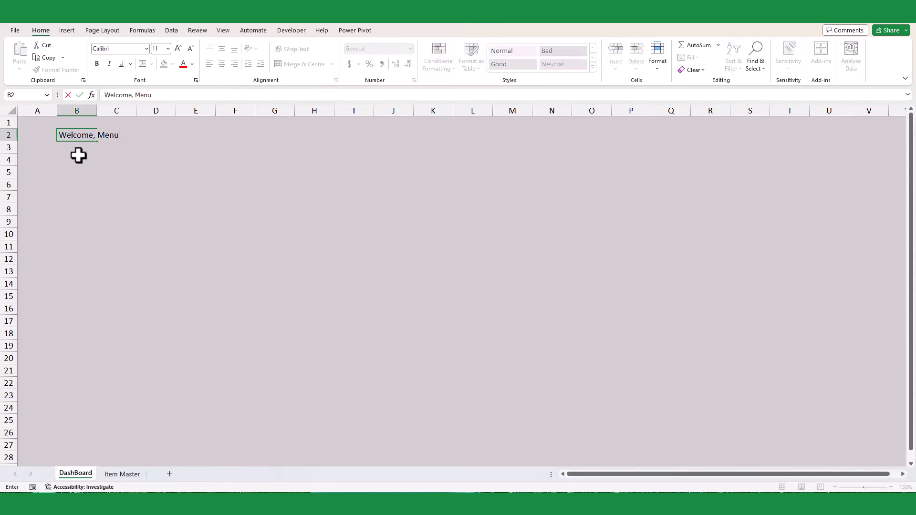
key(ctrl+Return)
click(145, 49)
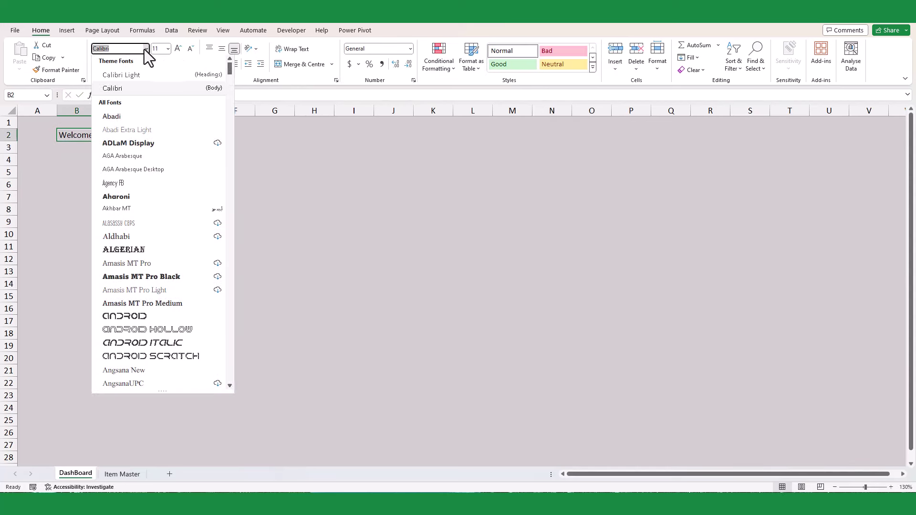
scroll(150, 236, down, 5)
click(148, 238)
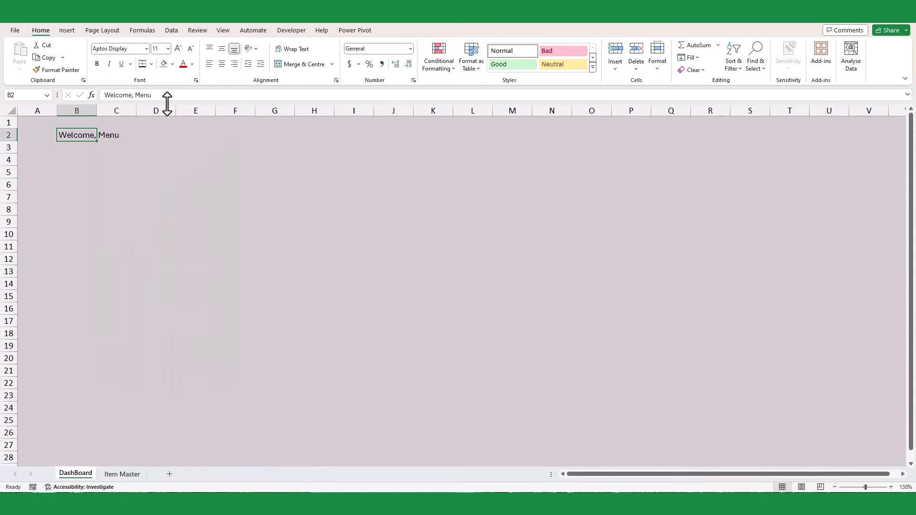
click(179, 48)
click(179, 48)
click(179, 49)
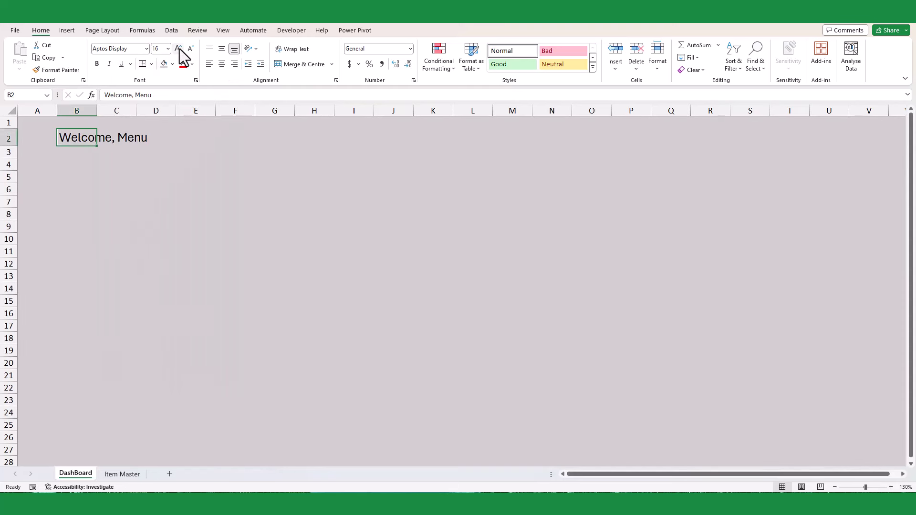
click(97, 64)
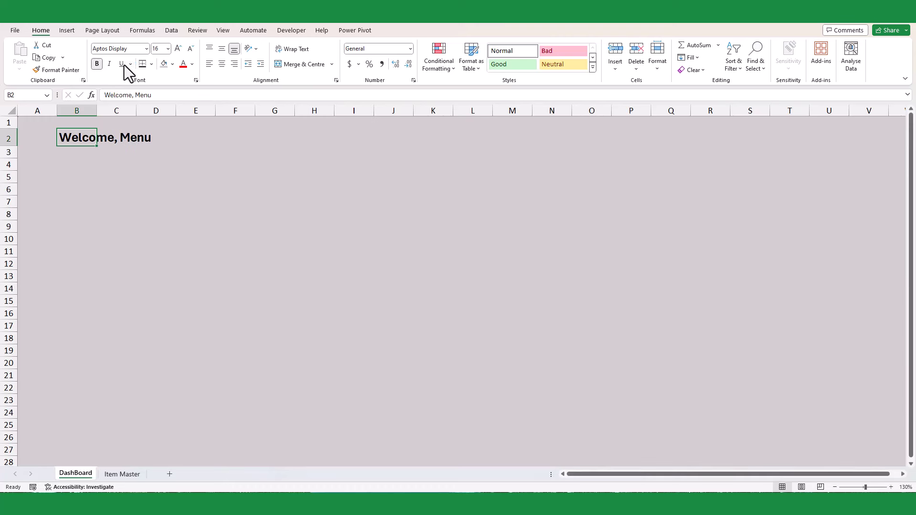
click(191, 64)
click(248, 168)
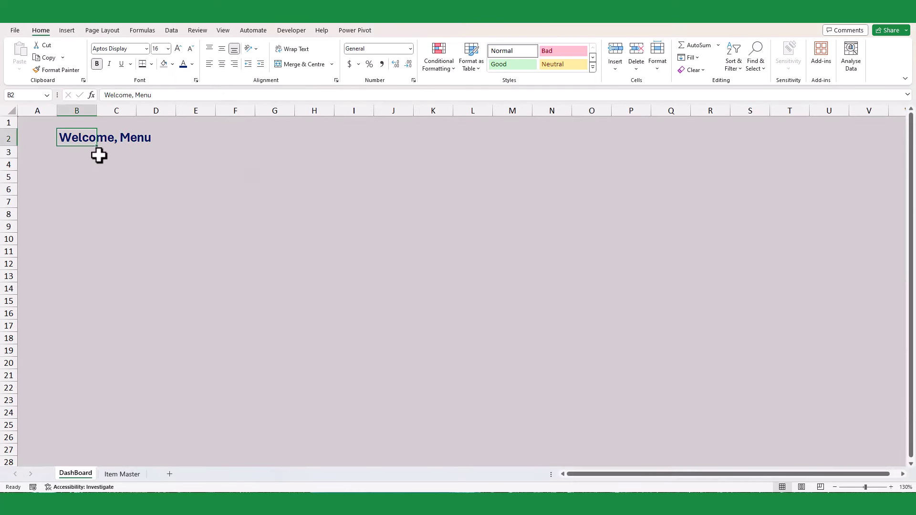
Enter 'Discover whatever you need easily' in B3 in italic navy text.
click(86, 154)
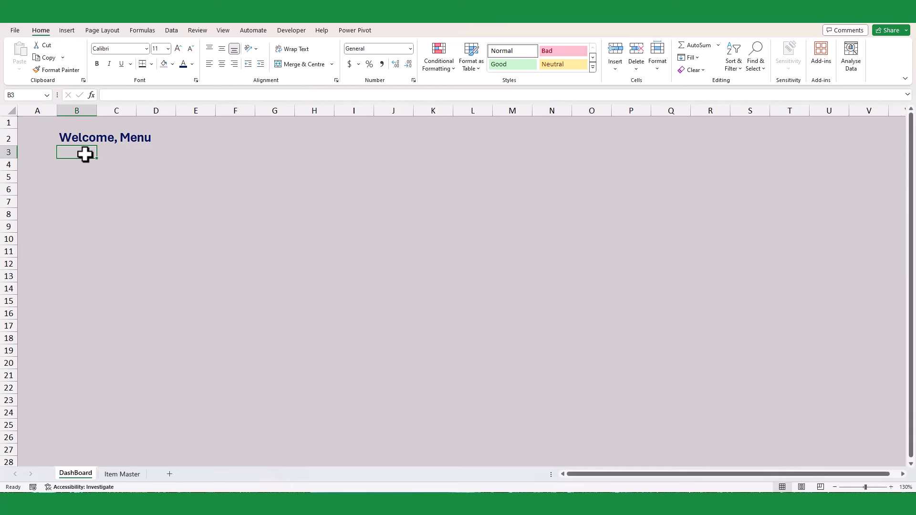
text(Discover whatever you need easily)
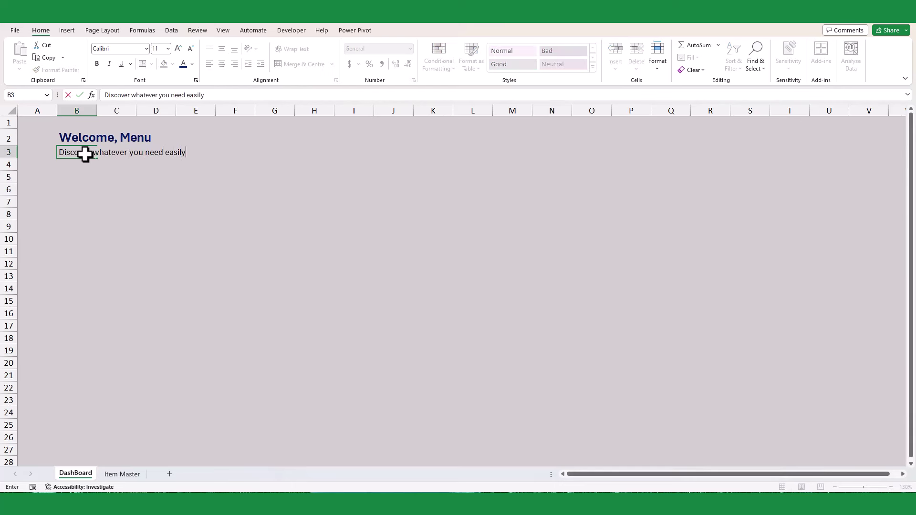
click(105, 189)
click(72, 150)
click(183, 64)
click(109, 64)
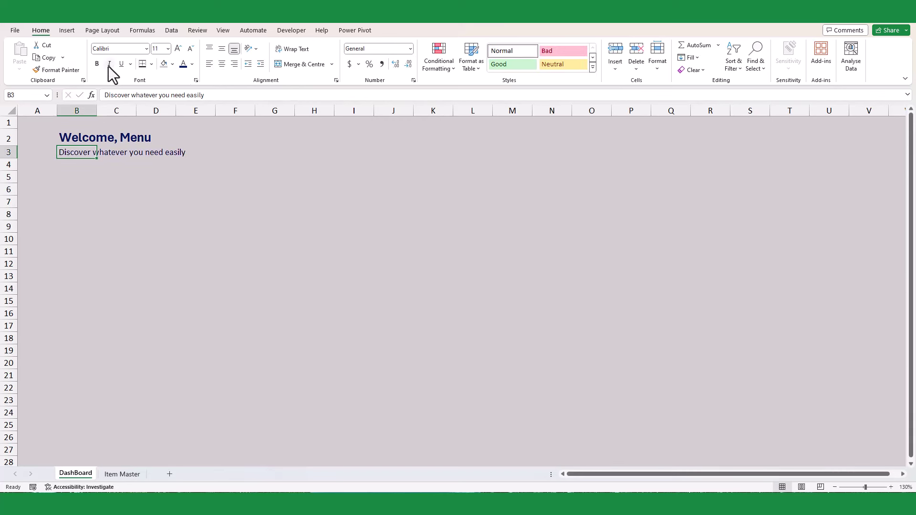
click(81, 217)
click(71, 176)
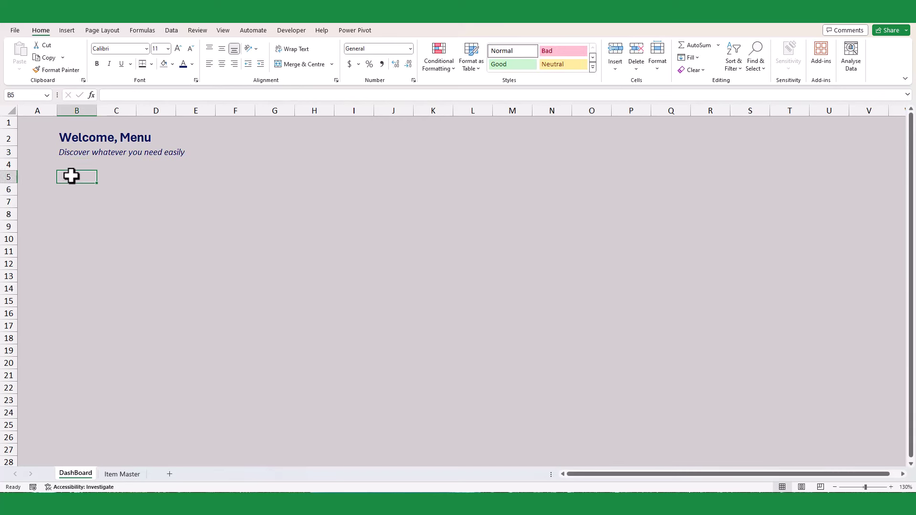
Enter Coffee in B5 and make row 5 about 32.25 high.
text(Coffee)
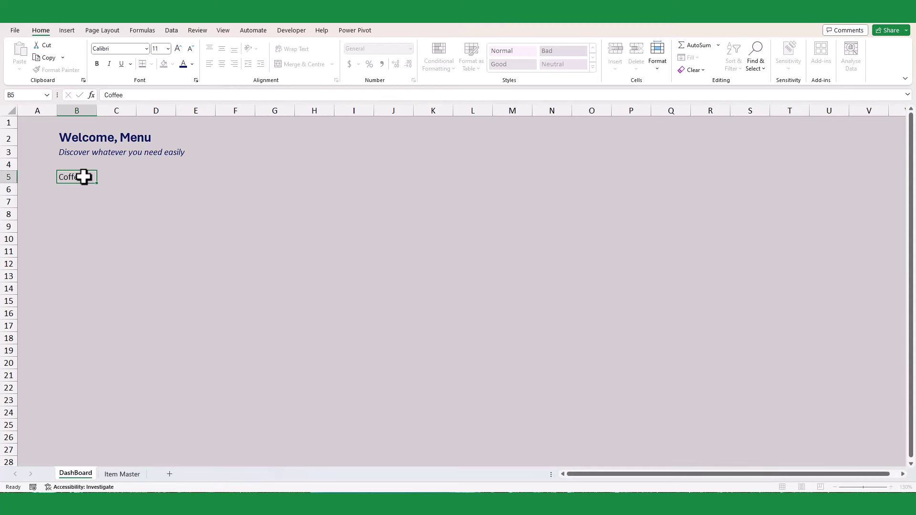
click(14, 177)
click(117, 185)
click(10, 177)
drag(10, 183, 11, 205)
Middle-align Coffee in B5 and widen column B.
click(93, 194)
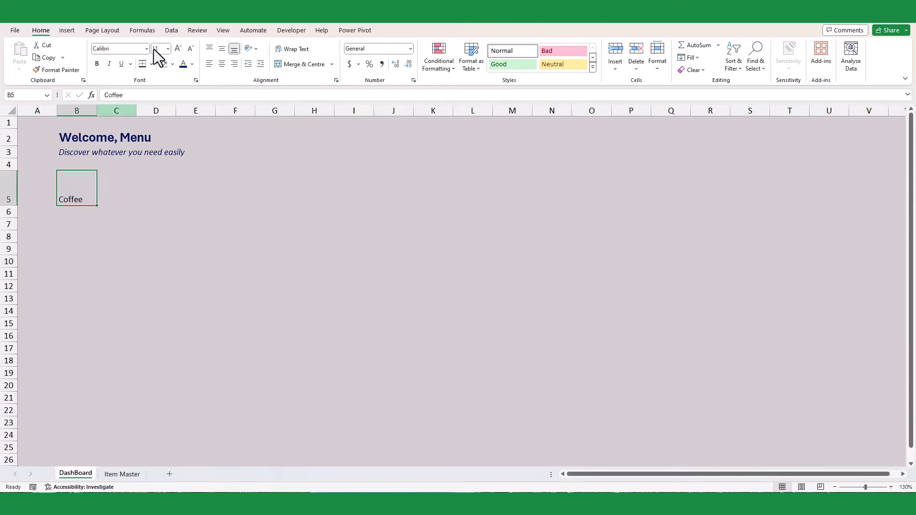
click(222, 49)
click(113, 193)
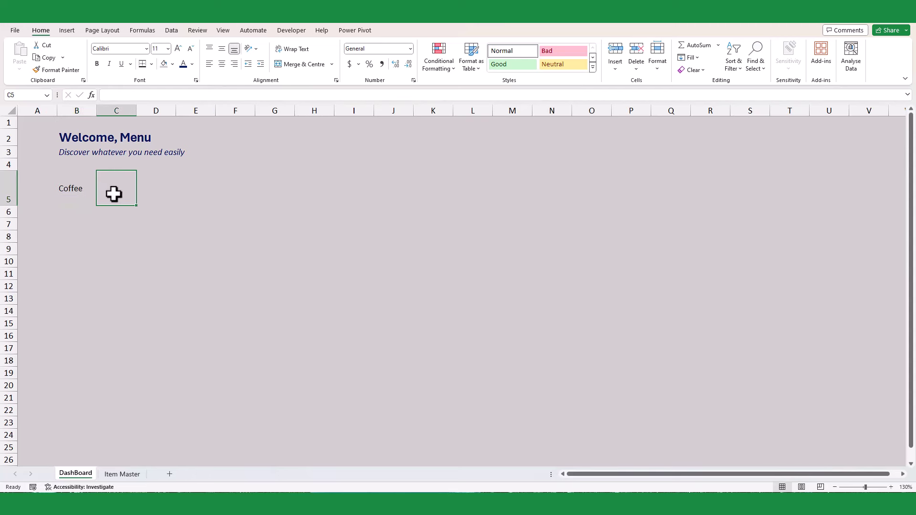
click(86, 188)
drag(97, 111, 120, 113)
click(133, 187)
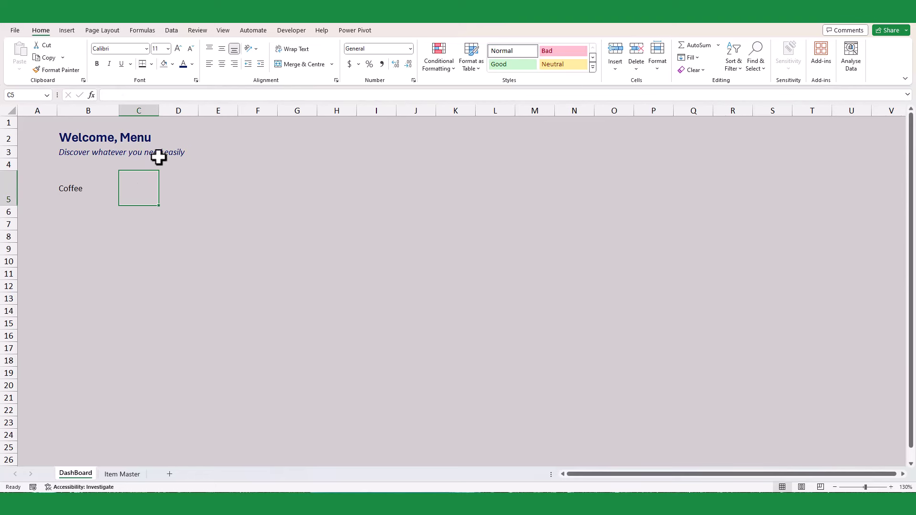
Insert the steaming mug icon found by searching 'coffee' in Icons.
click(66, 31)
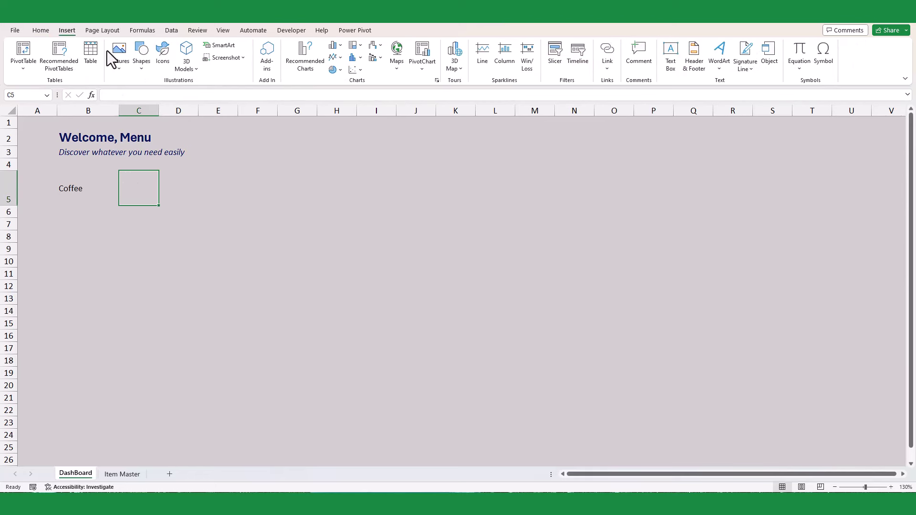
click(162, 60)
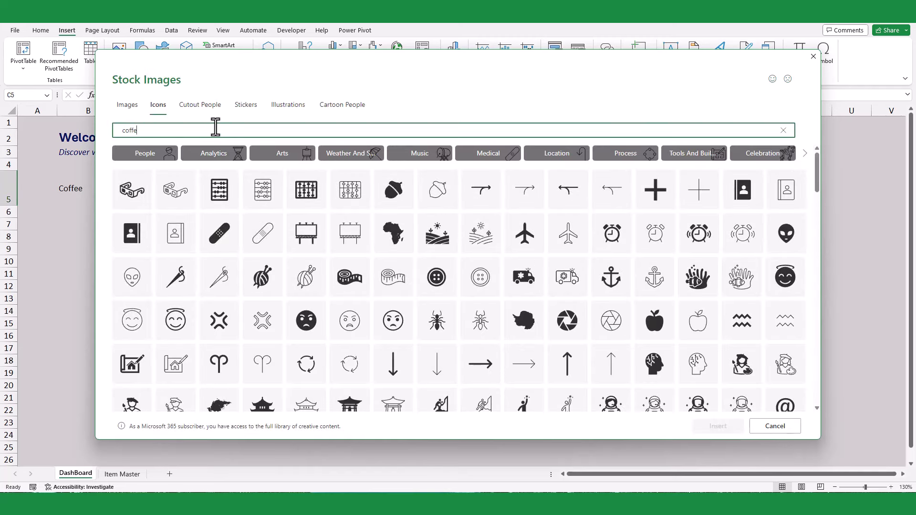
click(215, 128)
text(coffee)
click(178, 177)
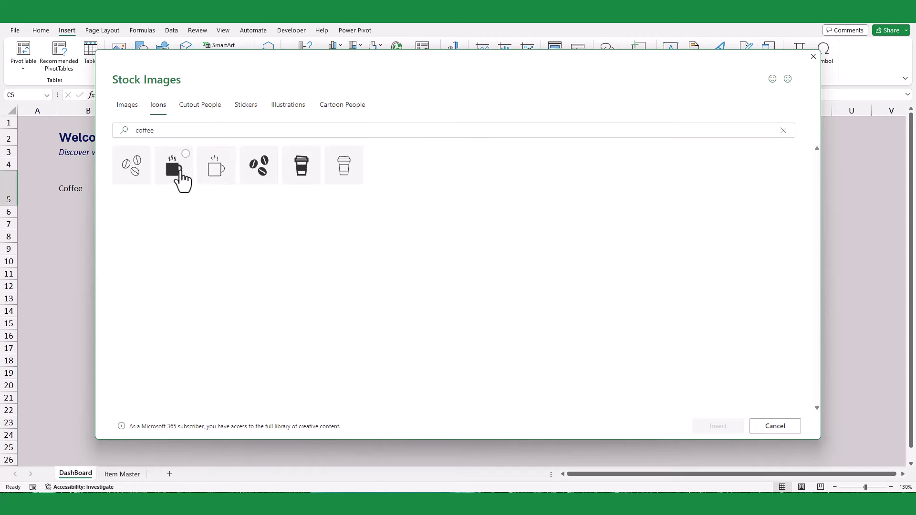
click(725, 431)
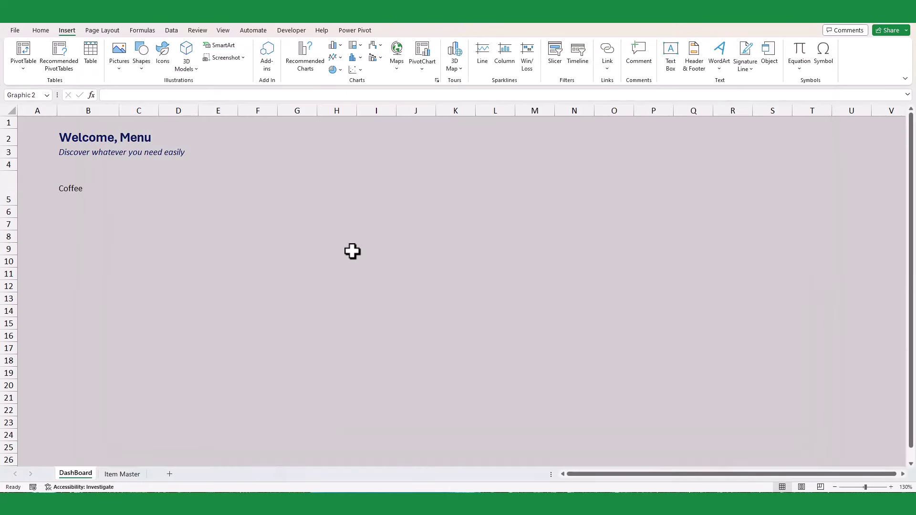
Shrink the mug icon to fit beside Coffee.
click(104, 185)
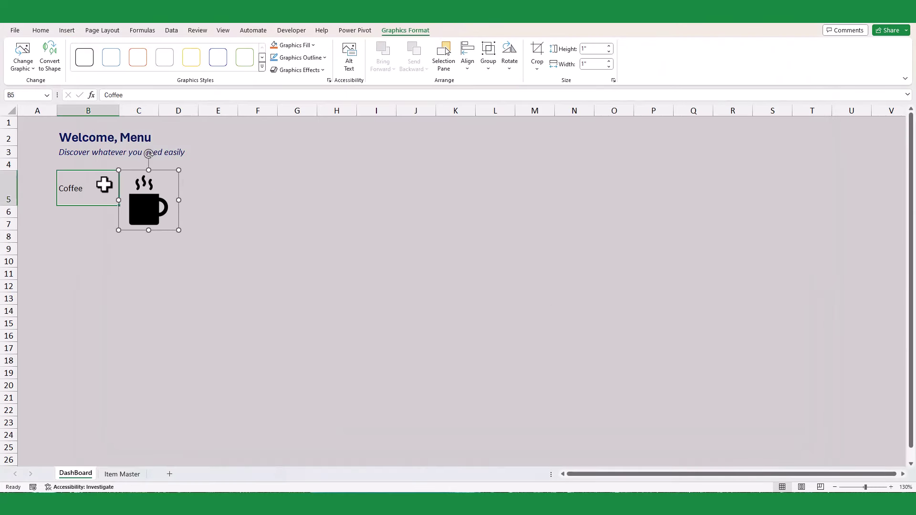
click(142, 185)
drag(178, 230, 152, 203)
click(190, 234)
click(141, 193)
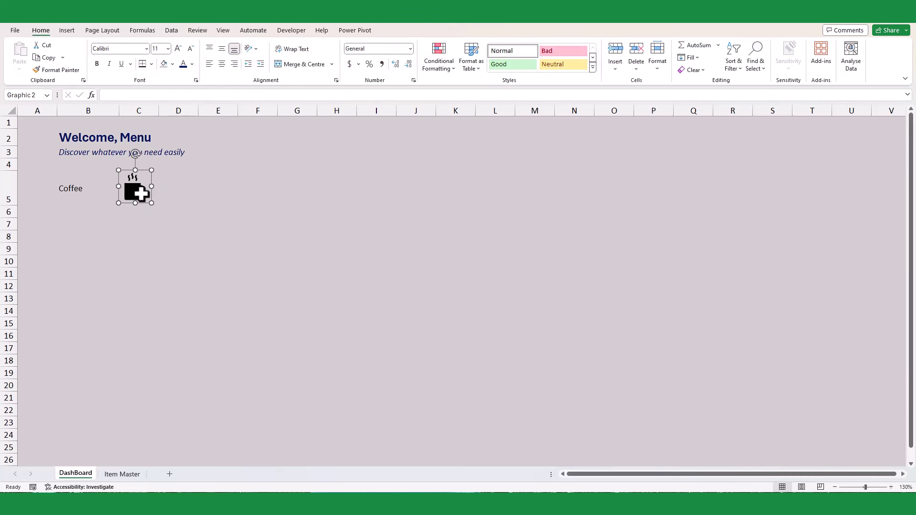
Give Coffee in B5 a white fill, bold text and right alignment.
click(67, 188)
click(173, 65)
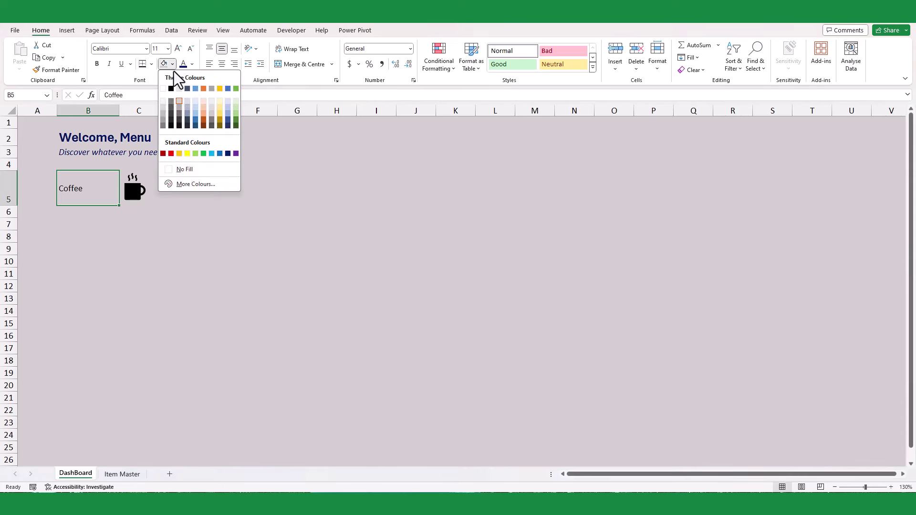
click(168, 89)
key(ctrl+z)
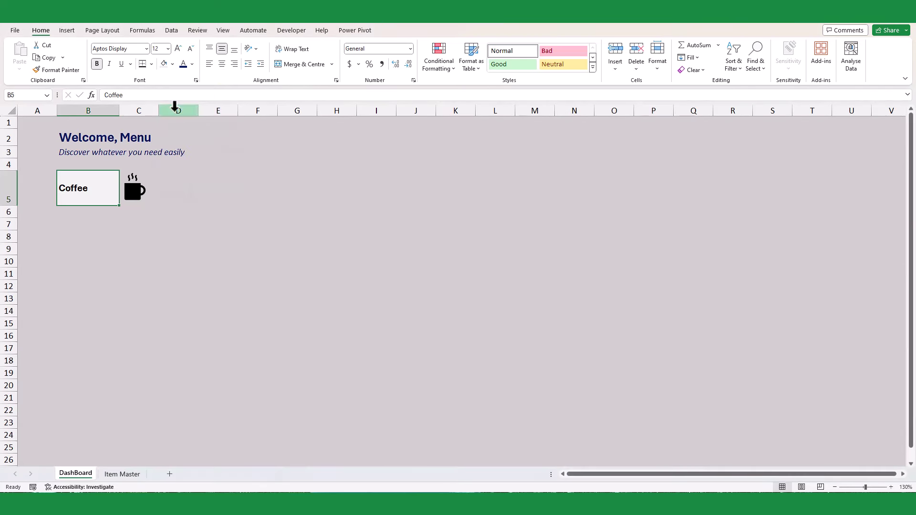
click(234, 64)
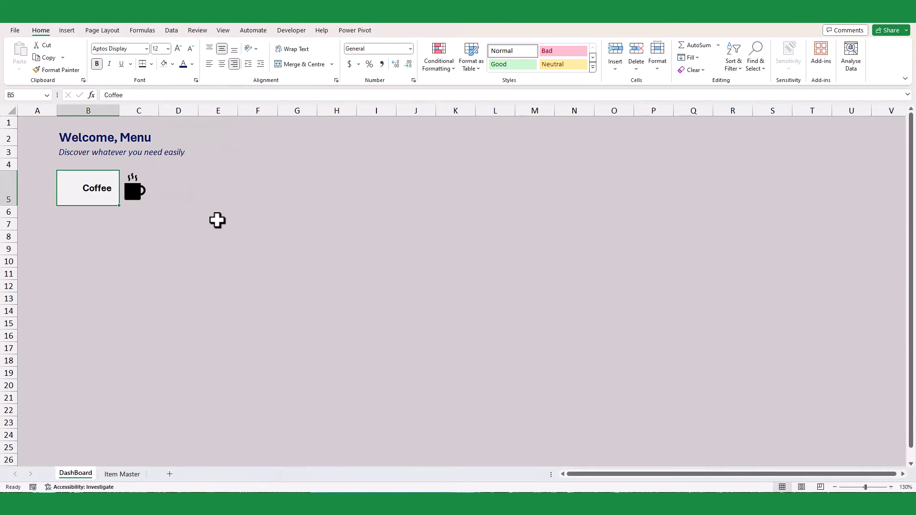
click(143, 196)
click(67, 30)
Draw a rounded rectangle snapped over B5:C5 with no fill and a dark blue outline.
click(149, 72)
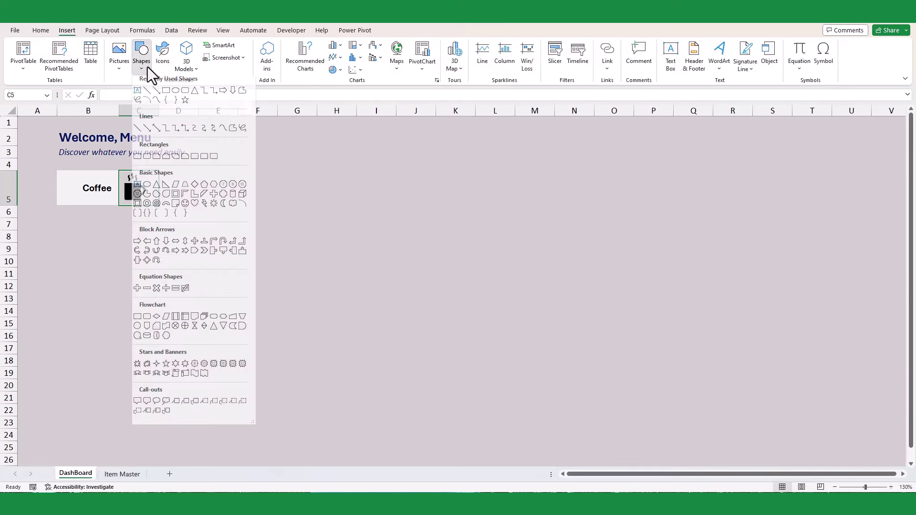
click(175, 95)
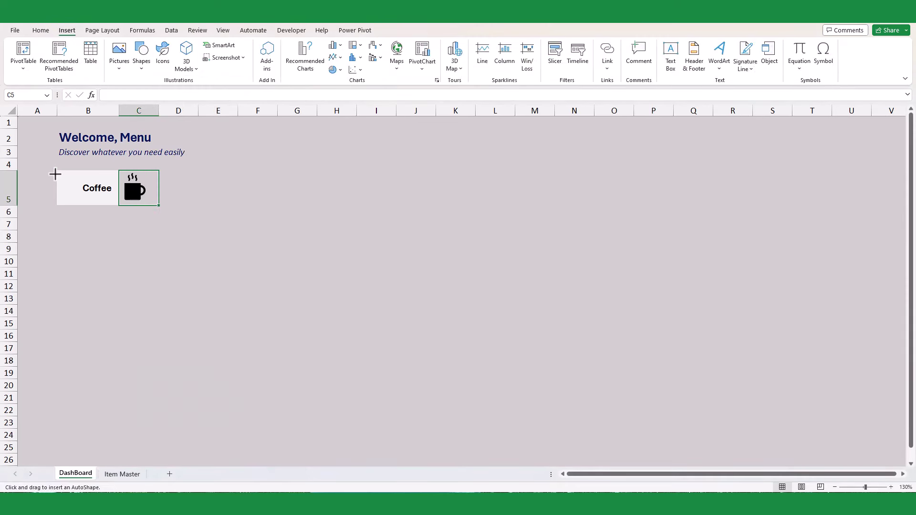
drag(56, 172, 107, 200)
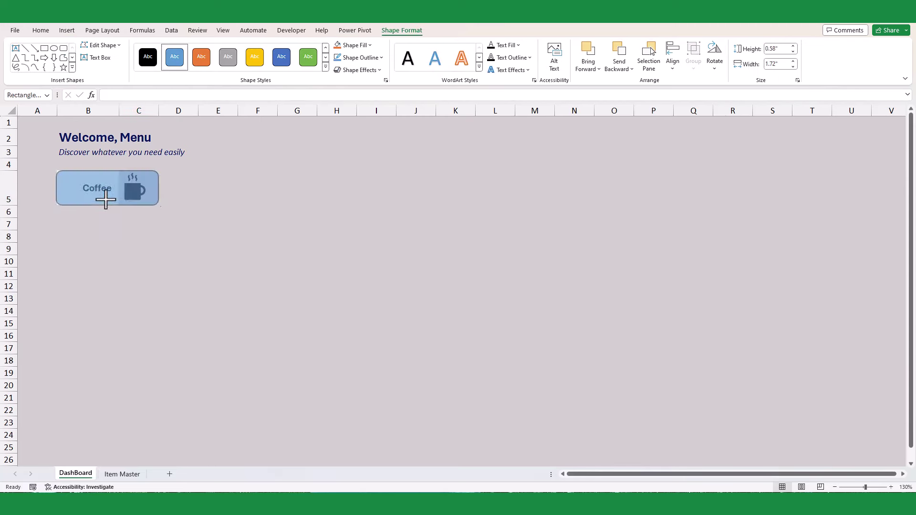
key(alt)
drag(159, 187, 159, 188)
drag(56, 188, 62, 174)
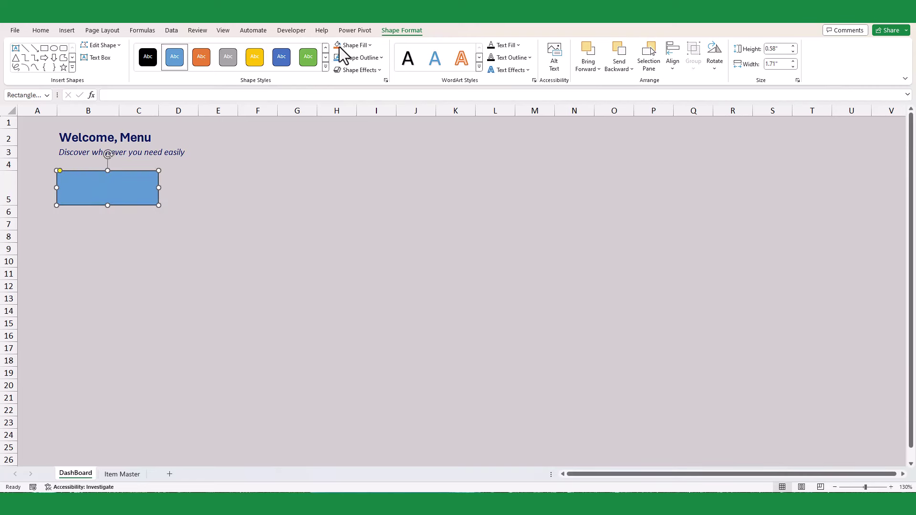
click(362, 47)
click(356, 165)
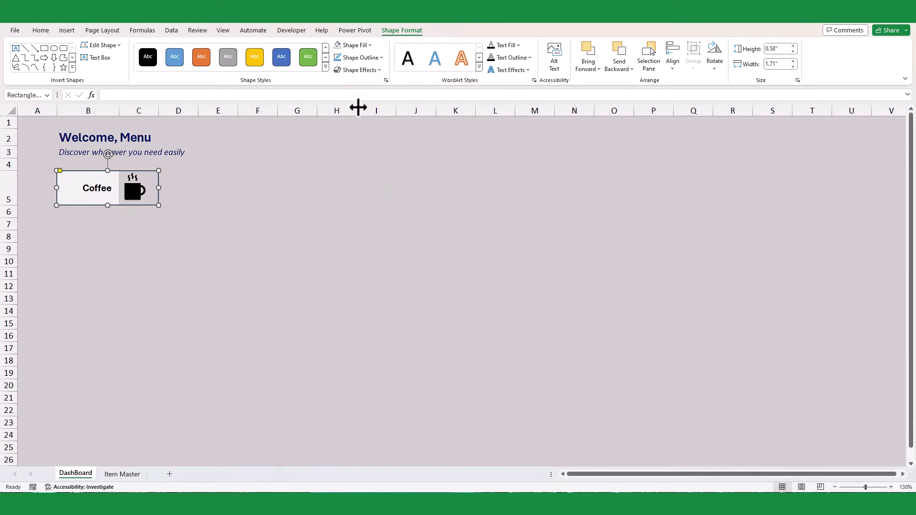
click(361, 57)
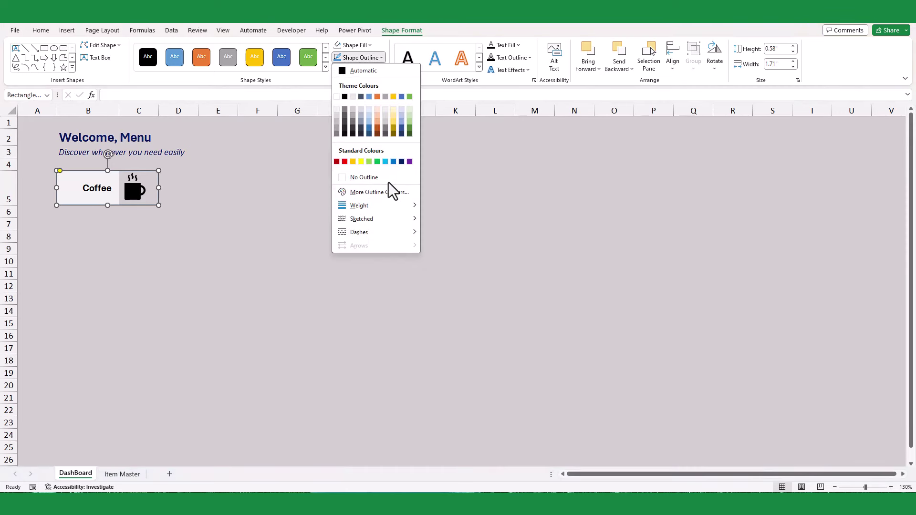
click(401, 162)
click(288, 249)
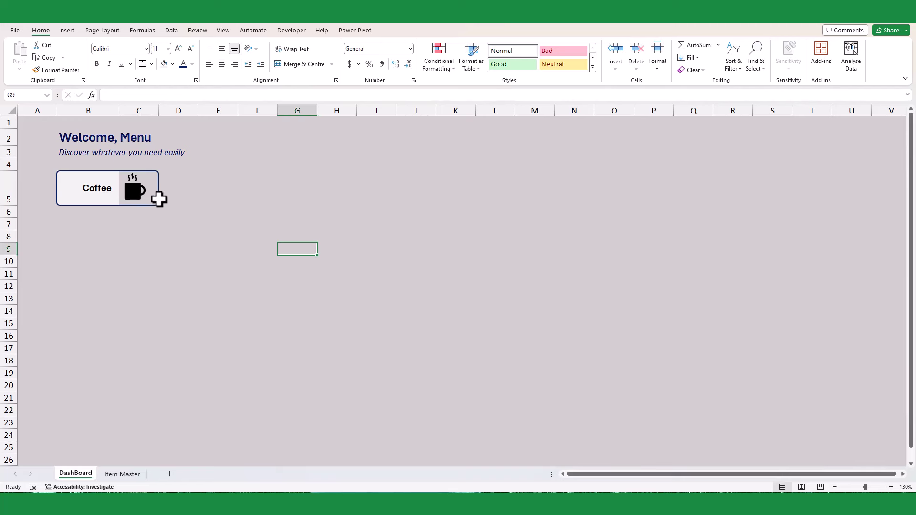
Copy the Coffee button in B5:C5 to E5, H5 and K5.
click(136, 191)
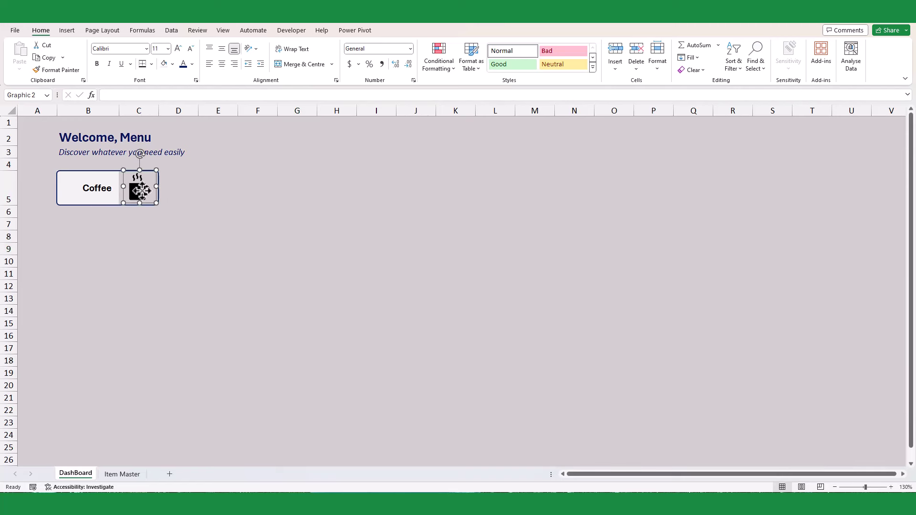
click(211, 247)
drag(76, 181, 128, 182)
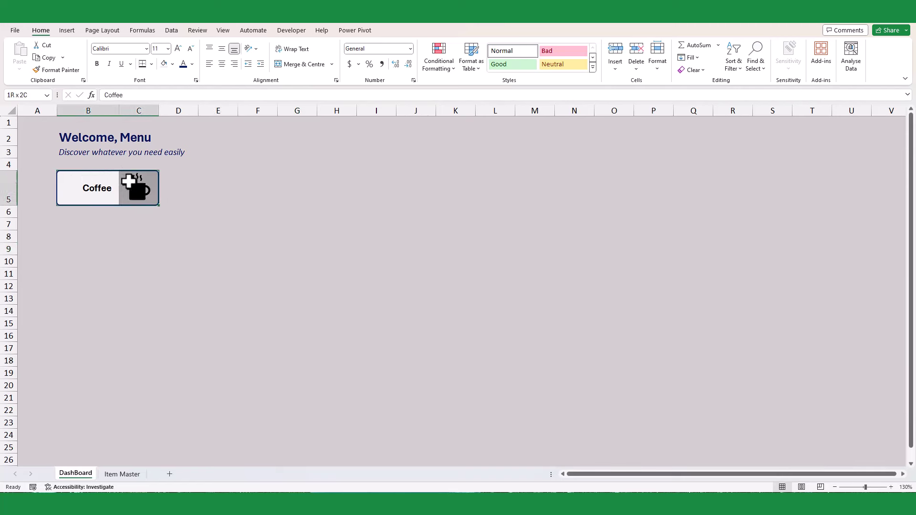
key(ctrl+c)
click(229, 183)
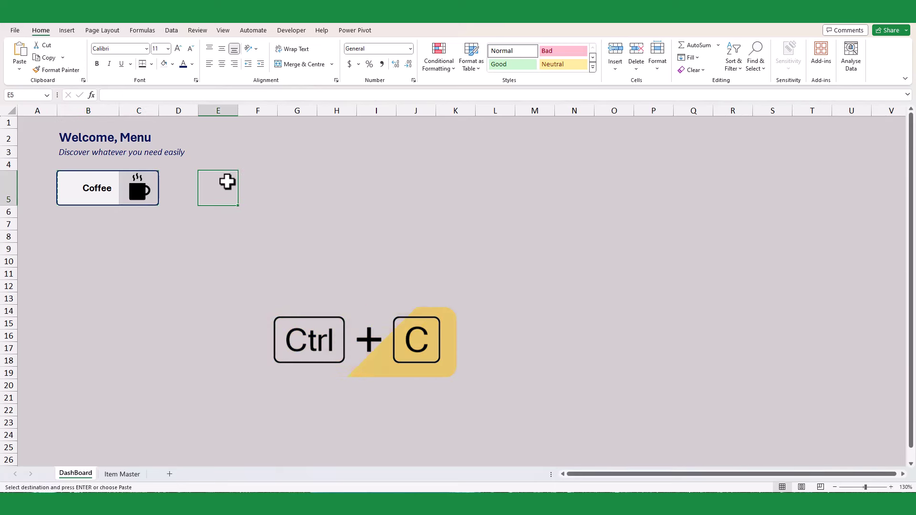
key(ctrl+v)
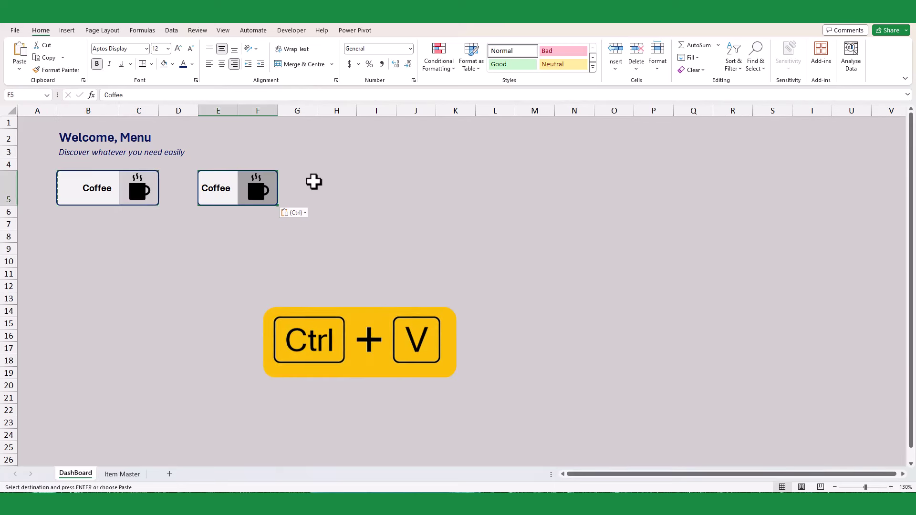
click(457, 188)
key(ctrl+v)
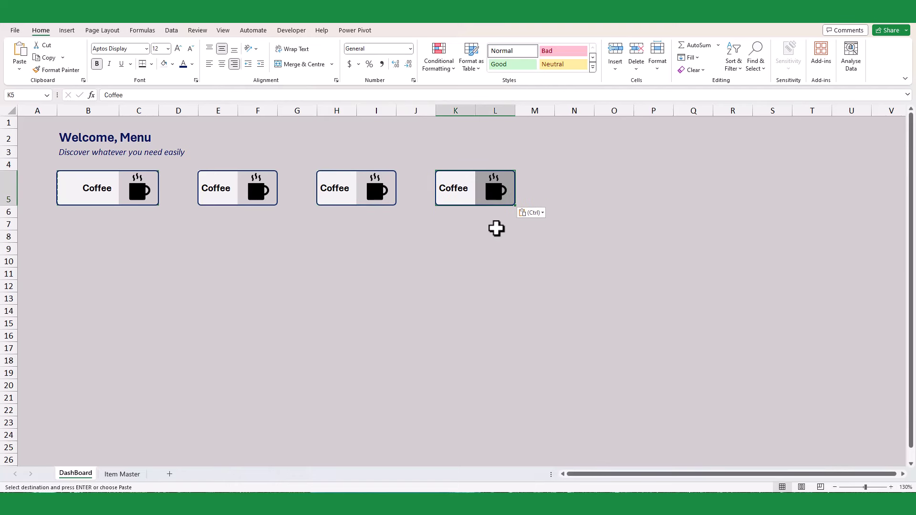
Widen columns B, E, H and K together to 13.57 (100 pixels).
click(102, 110)
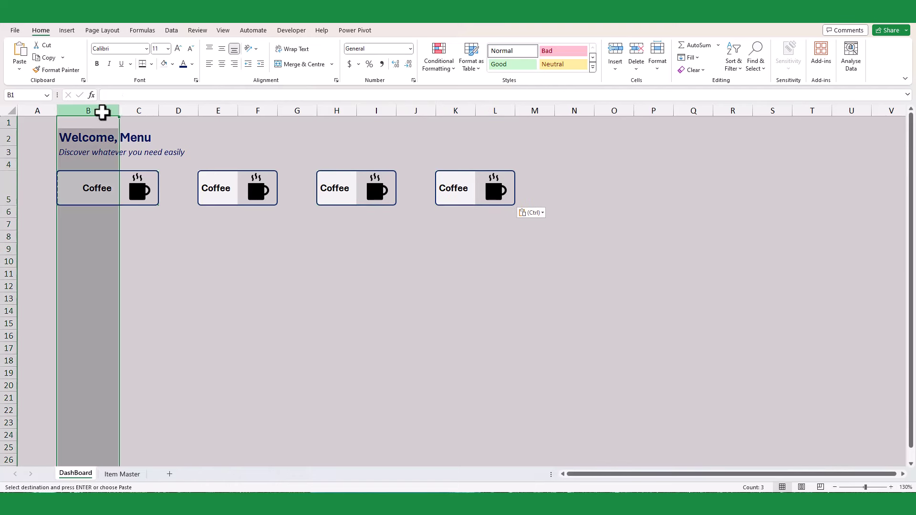
ctrl+click(225, 111)
ctrl+click(334, 110)
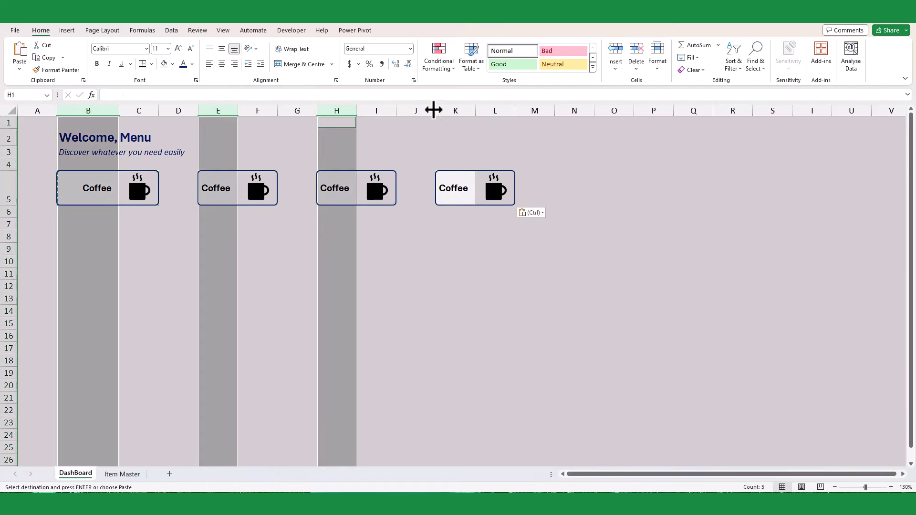
ctrl+click(446, 111)
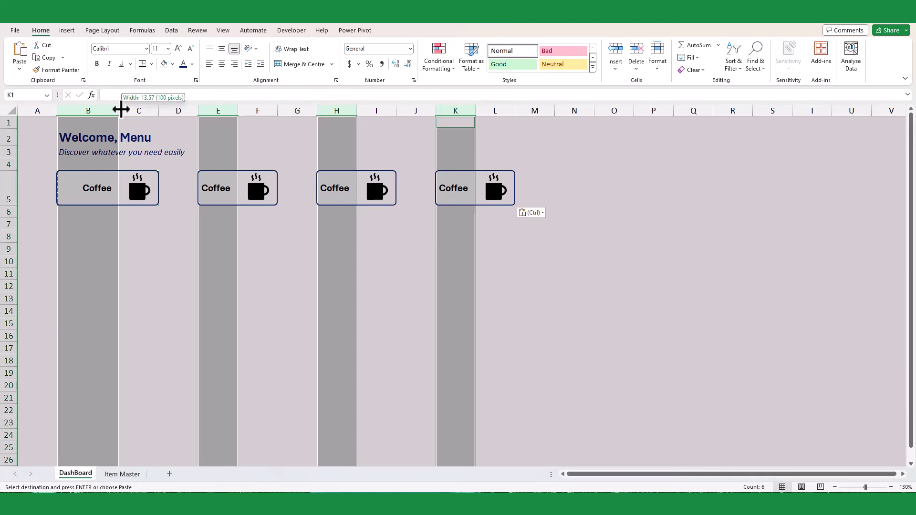
drag(120, 109, 122, 109)
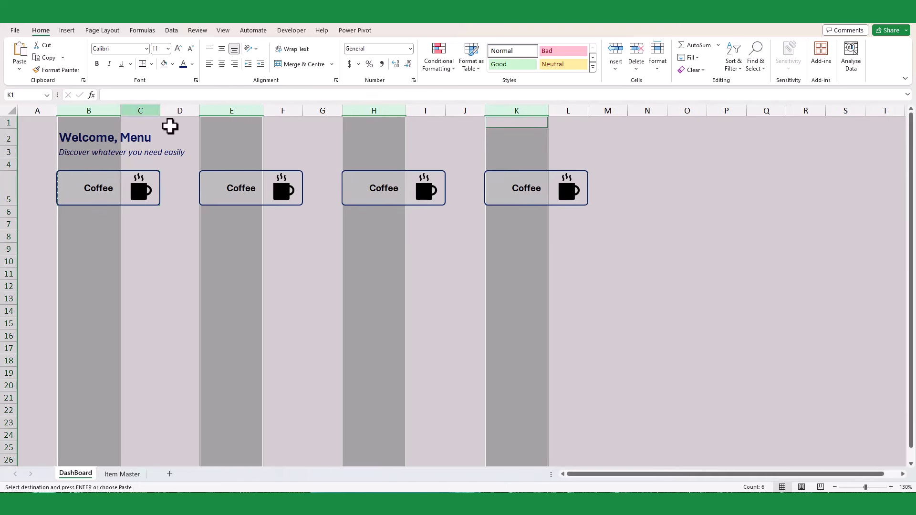
click(339, 287)
click(285, 195)
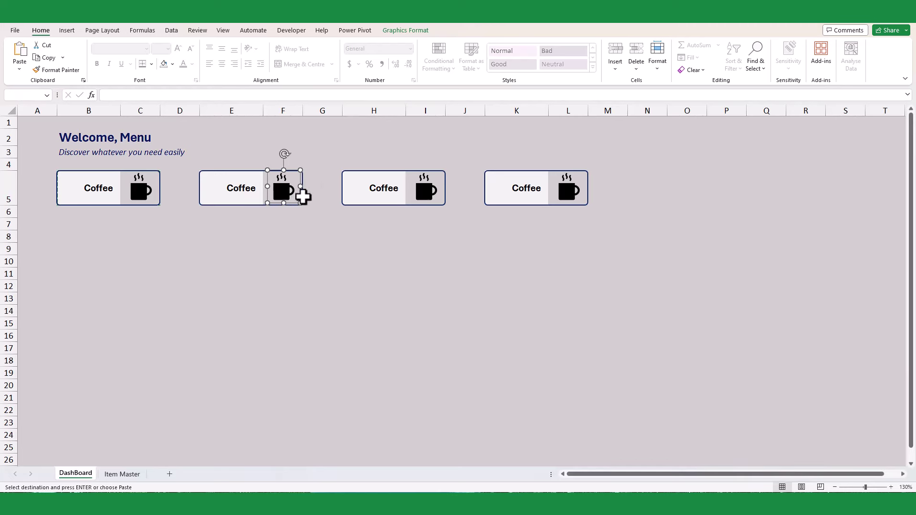
Delete the mug icons from the three copied buttons.
key(Delete)
click(424, 190)
key(Delete)
click(568, 190)
key(Delete)
Relabel the copied buttons Snacks, Drinks and Ice Cream, then select cell B8.
click(515, 201)
click(248, 203)
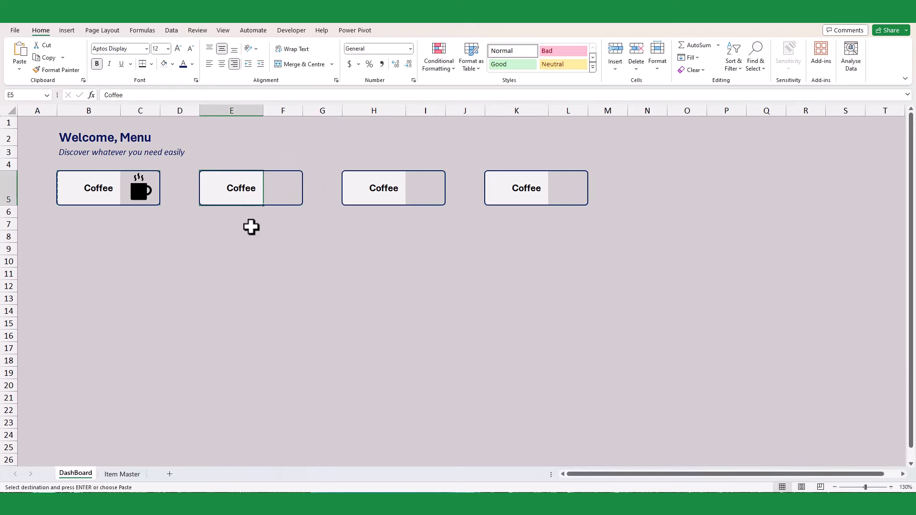
text(Snacks)
click(399, 187)
text(Drinks)
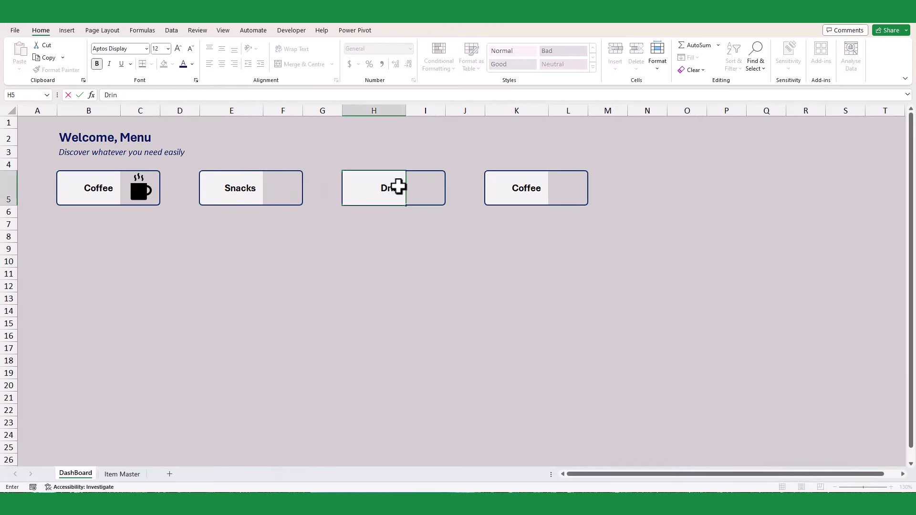
click(507, 194)
text(Ice Cream)
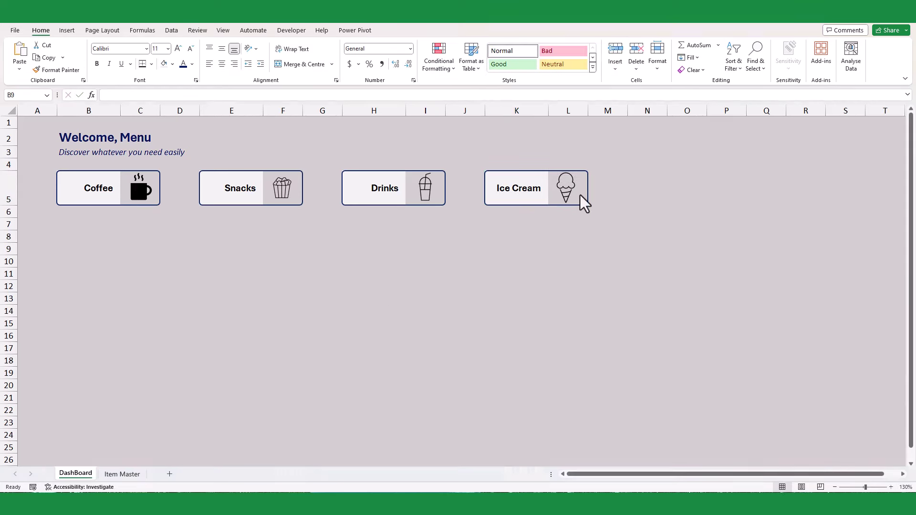
click(91, 250)
click(80, 232)
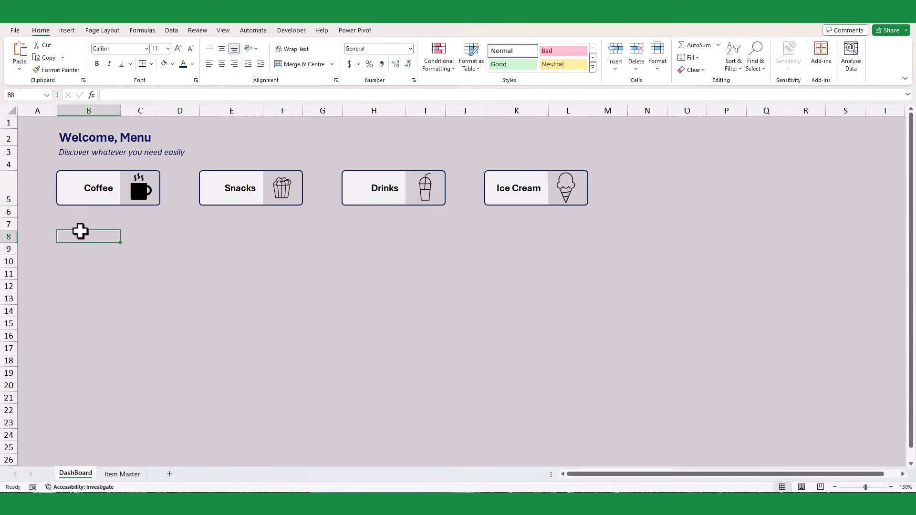
On Item Master, name the Latte, Americano and Expresso cells as the Coffee range.
click(119, 477)
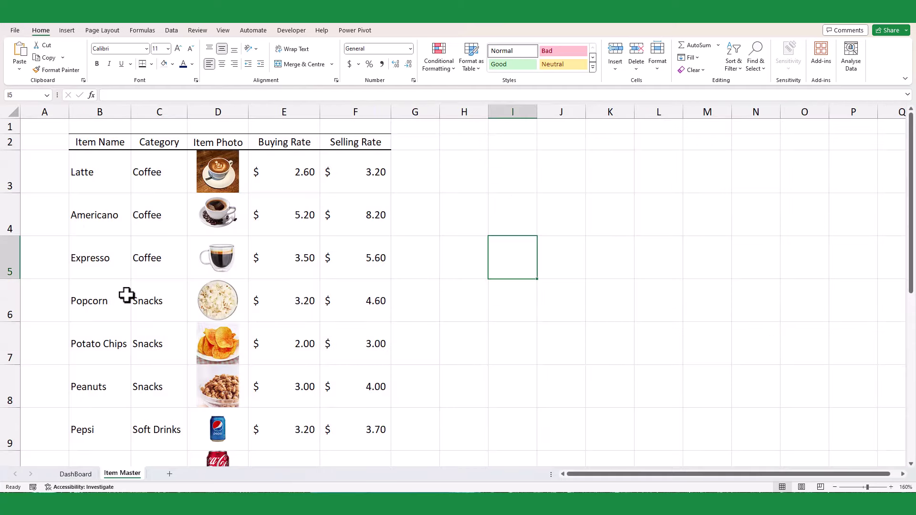
ctrl+scroll(126, 294, down, 1)
click(144, 167)
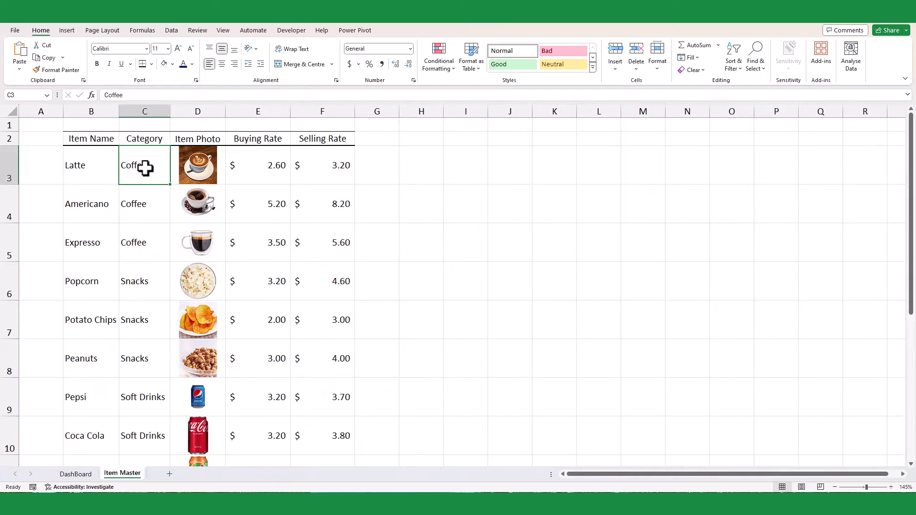
click(92, 160)
drag(93, 186, 95, 243)
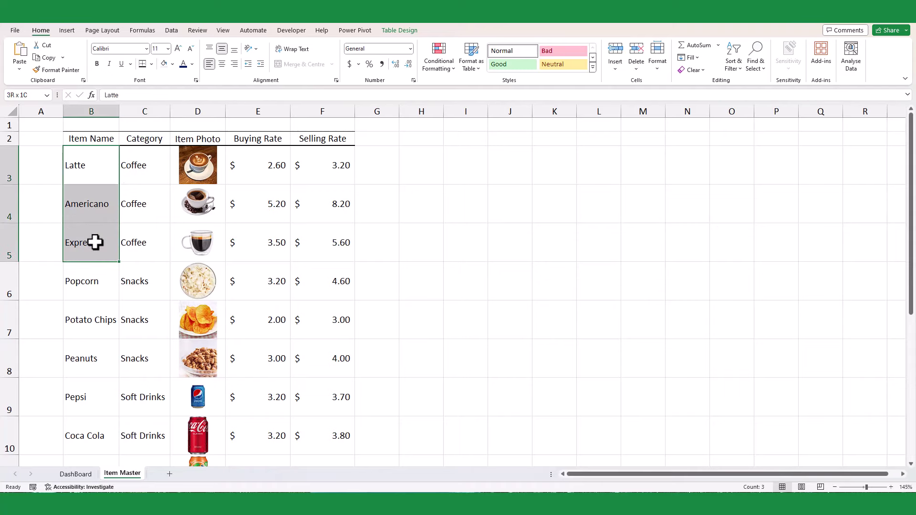
click(29, 95)
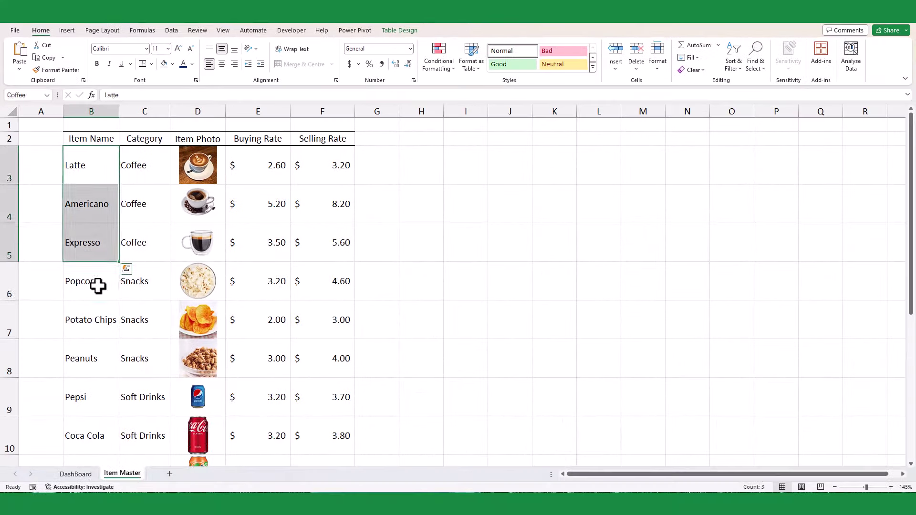
Name the three snack item cells as the Snacks range.
click(144, 418)
scroll(98, 285, down, 2)
shift+click(96, 288)
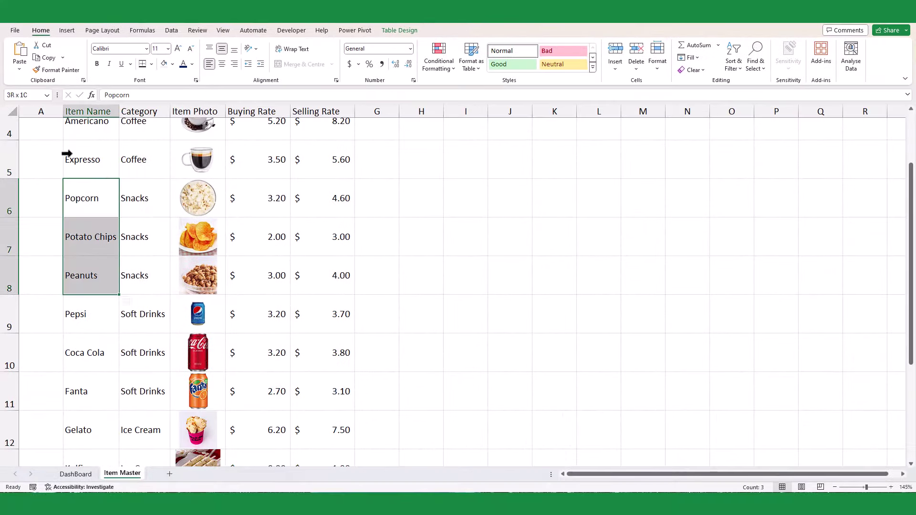
click(31, 95)
text(Snacks)
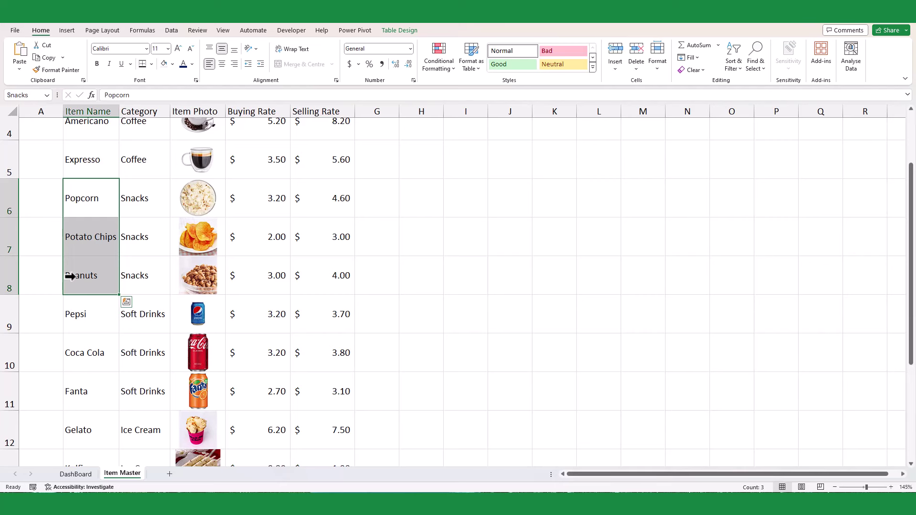
Name Pepsi, Coca Cola, Fanta as Drinks and Gelato, Kulfi, Sherbet as IceCream.
click(84, 308)
shift+click(94, 379)
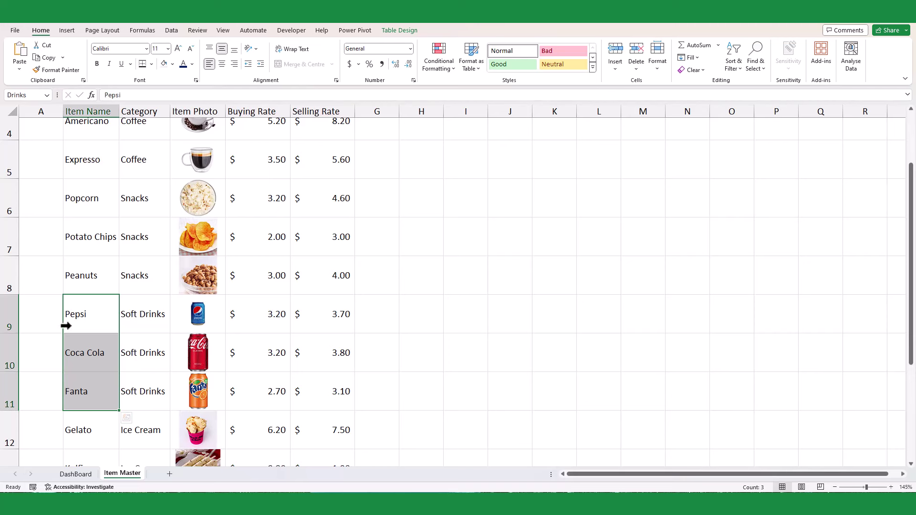
scroll(76, 324, down, 2)
click(99, 348)
shift+click(101, 422)
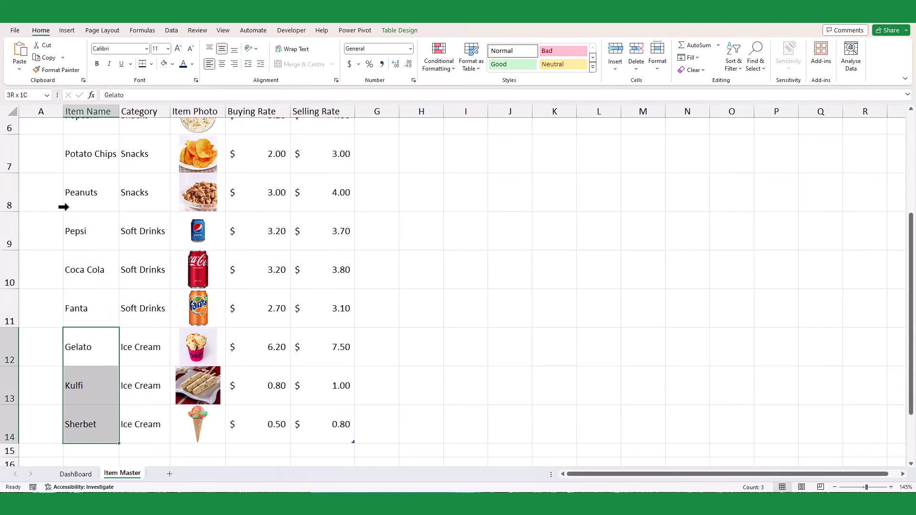
click(32, 95)
click(122, 278)
On DashBoard, enter =INDIRECT(B5) in B8 to spill the category's items.
click(75, 474)
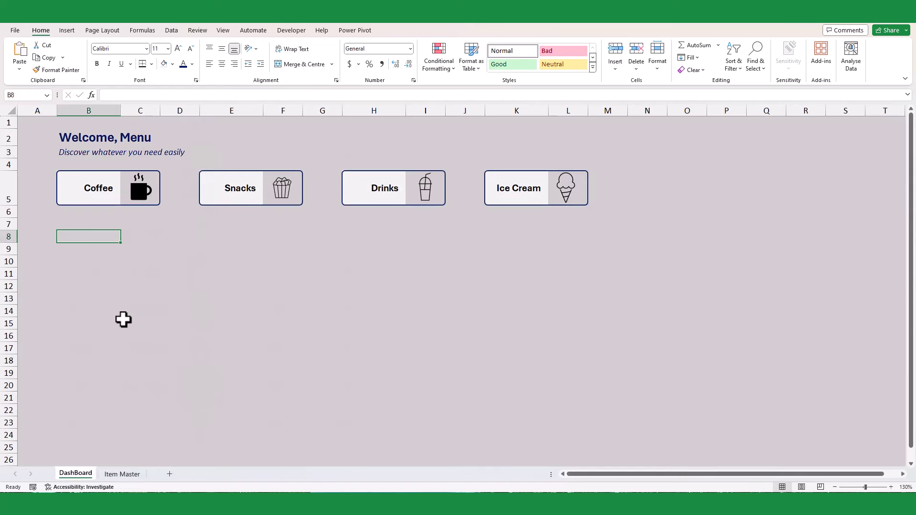
click(100, 237)
text(=indi)
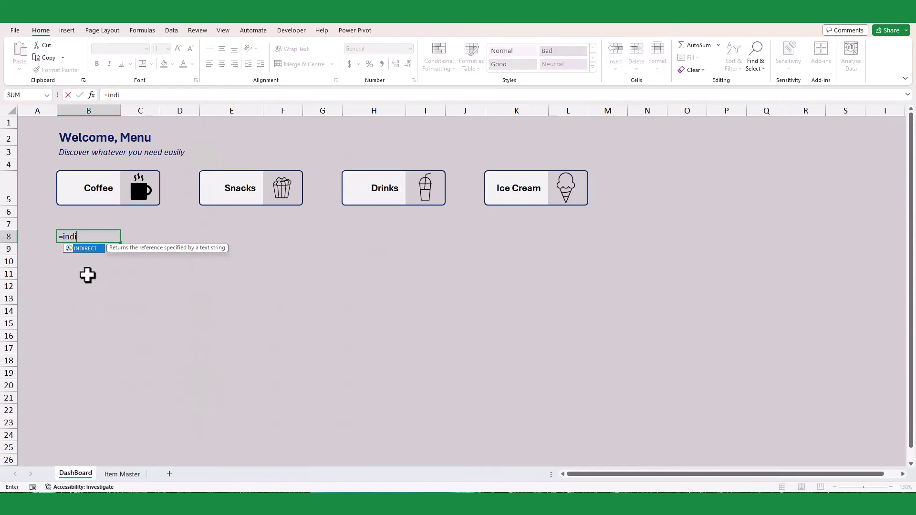
key(Tab)
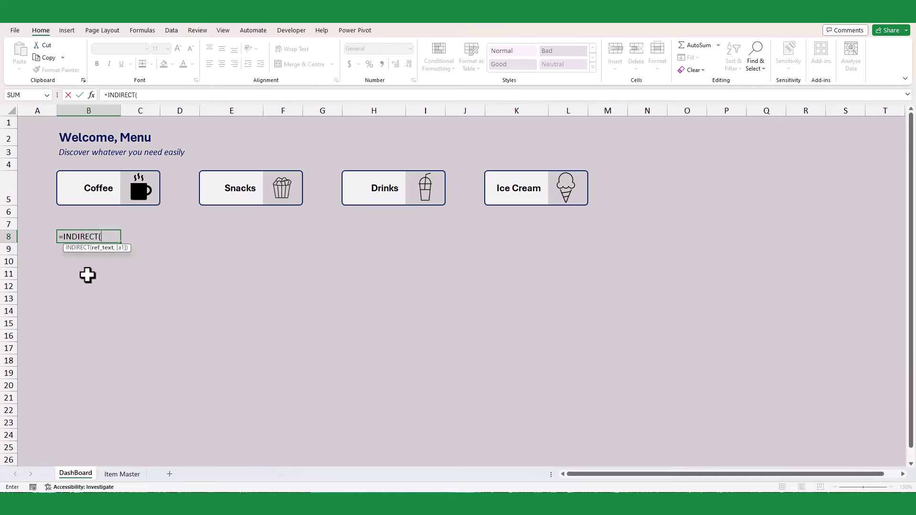
click(97, 191)
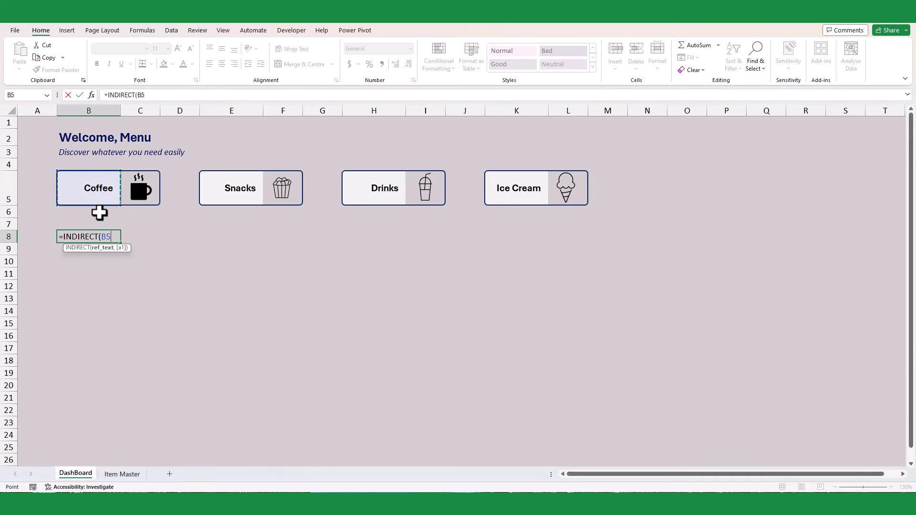
text())
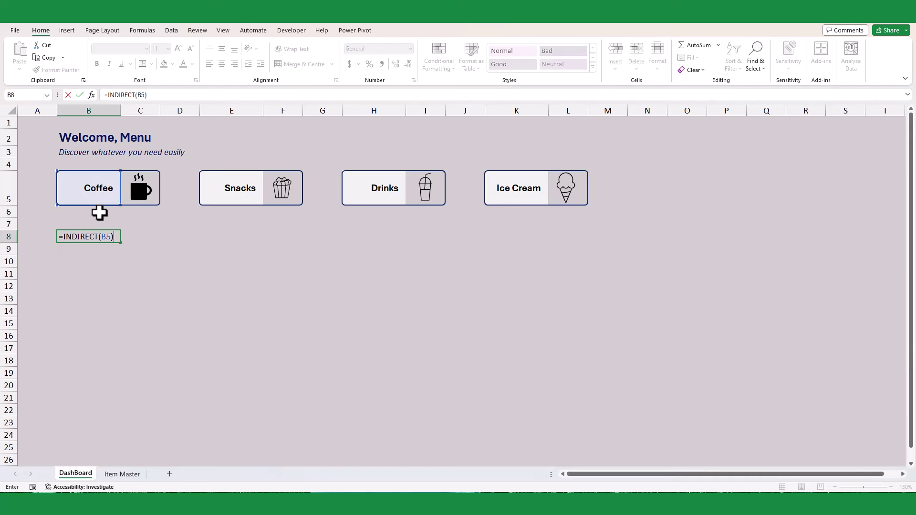
key(Return)
click(104, 295)
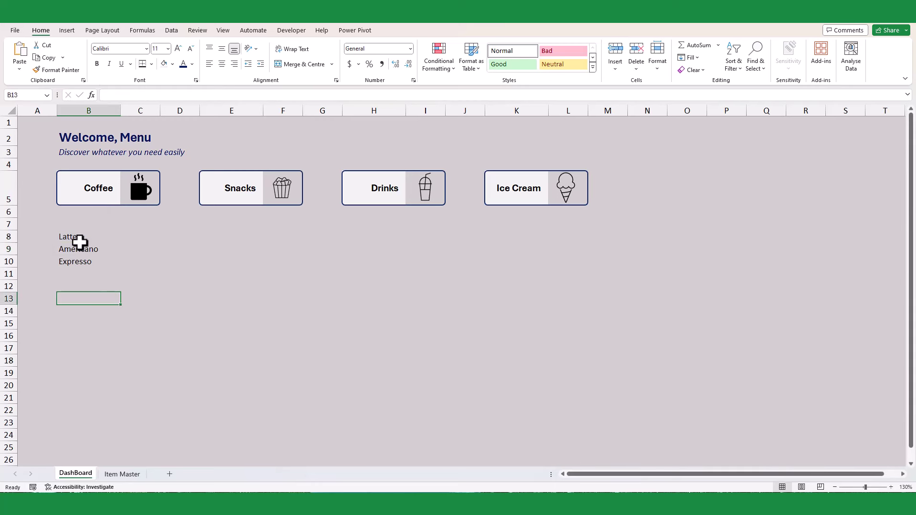
Type Coffee in B7 and change the B8 formula to =INDIRECT(B7).
click(86, 236)
drag(100, 234, 93, 238)
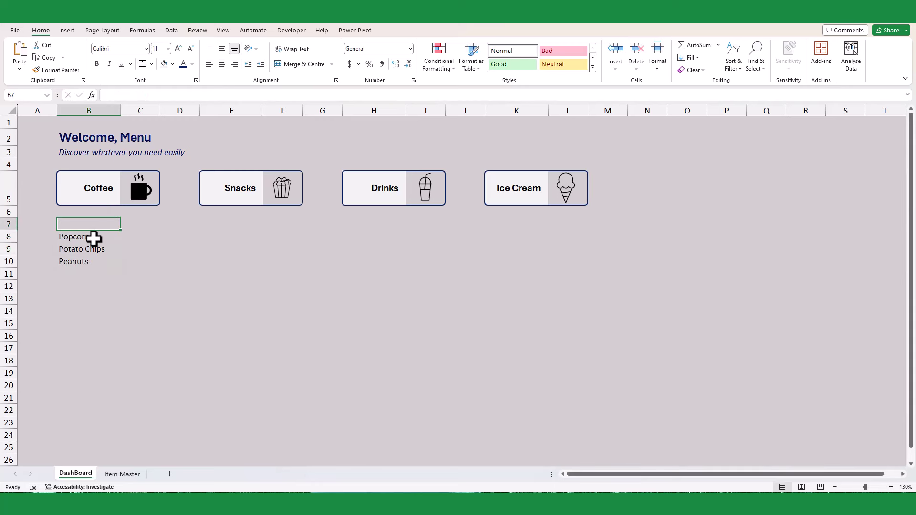
text(Coffee)
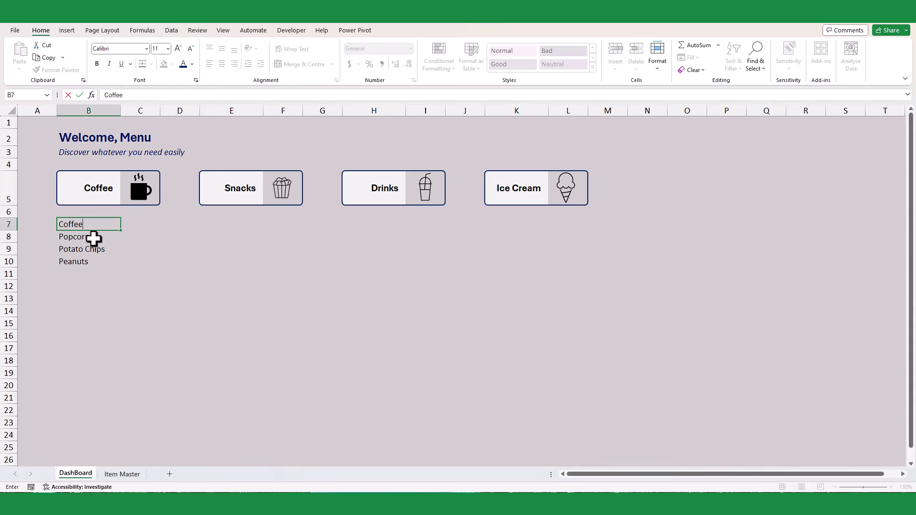
key(Return)
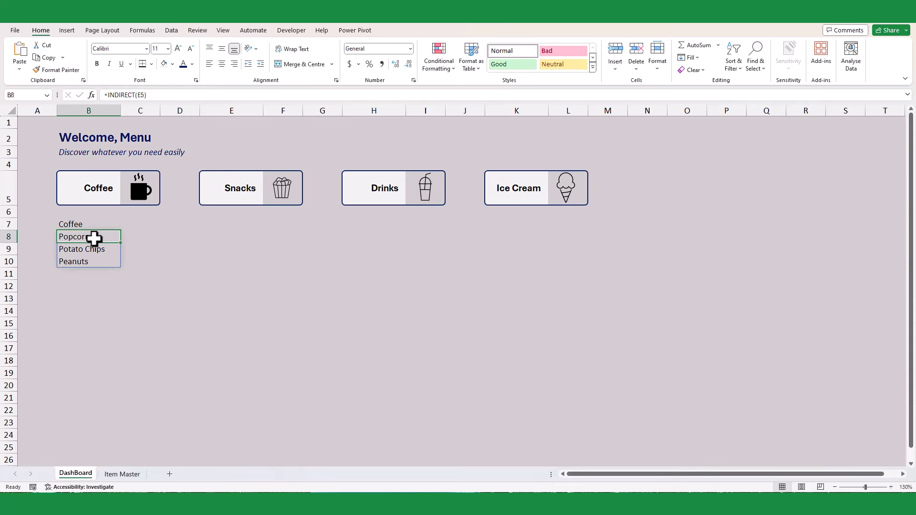
click(142, 95)
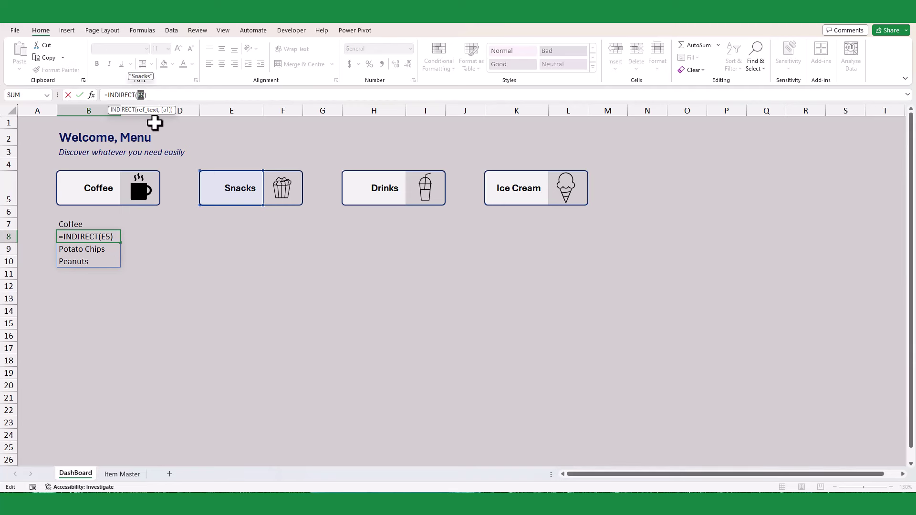
click(95, 223)
Test the list by entering Snacks, Drinks and Ice Cream in B7 in turn.
key(Return)
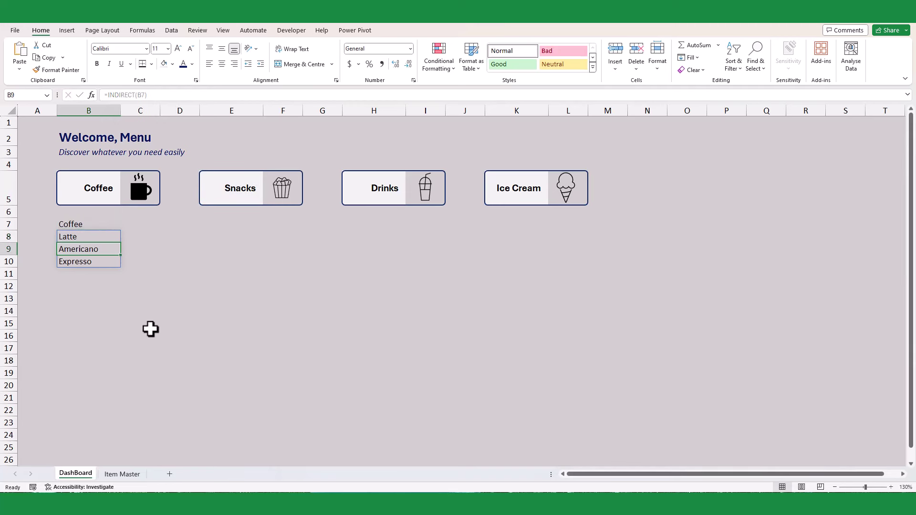
click(149, 330)
click(87, 224)
text(Snac)
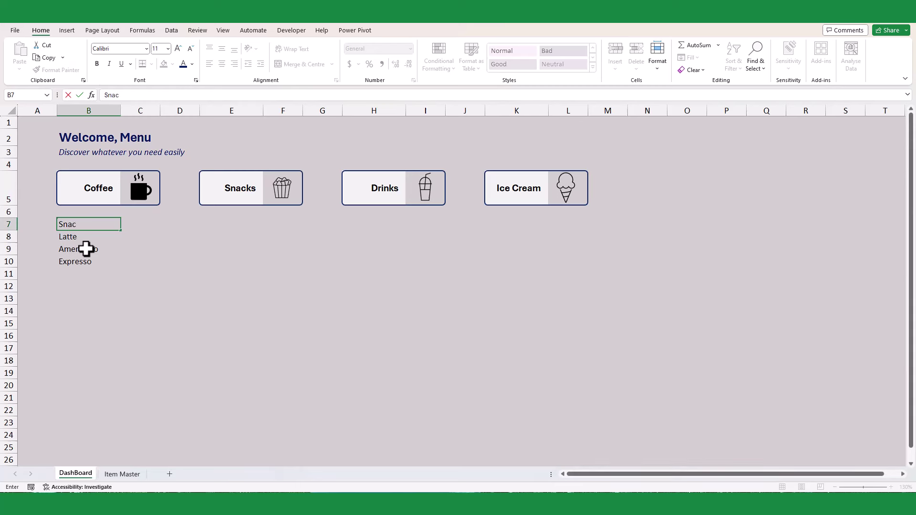
text(ks)
key(Return)
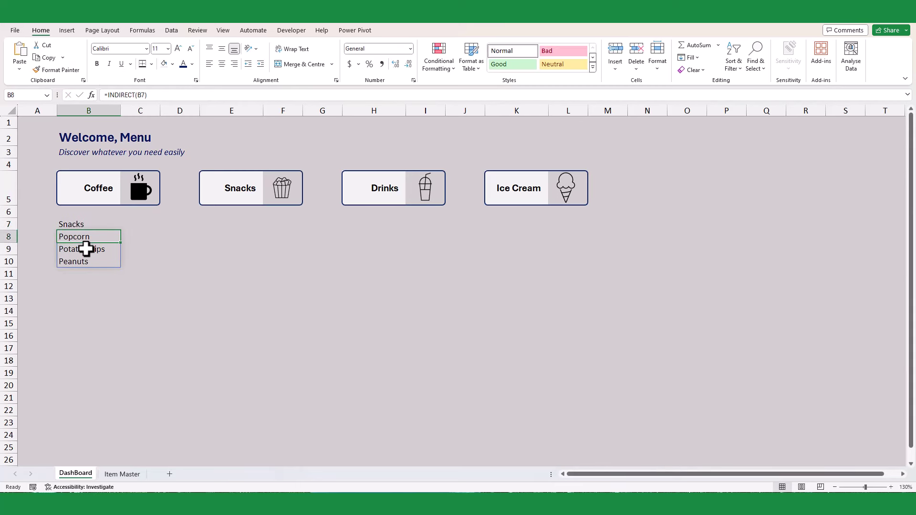
key(Up)
text(Dr)
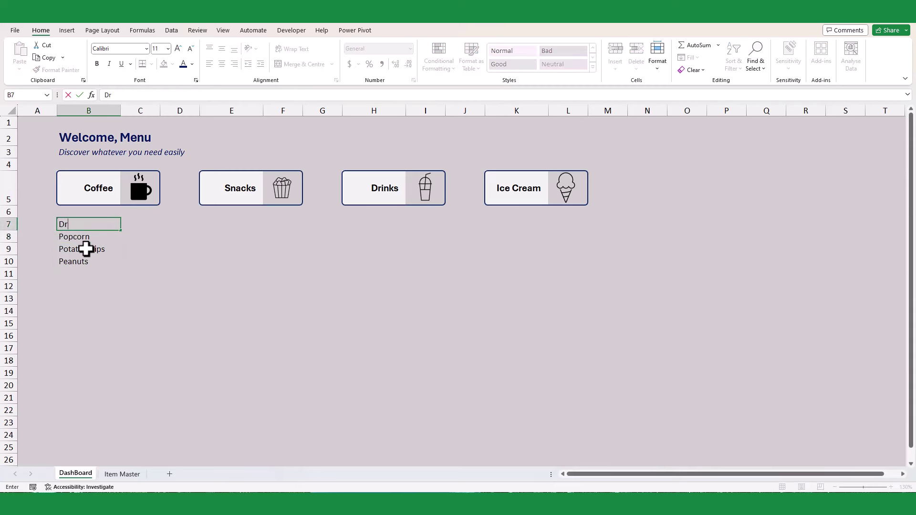
text(inks)
key(Return)
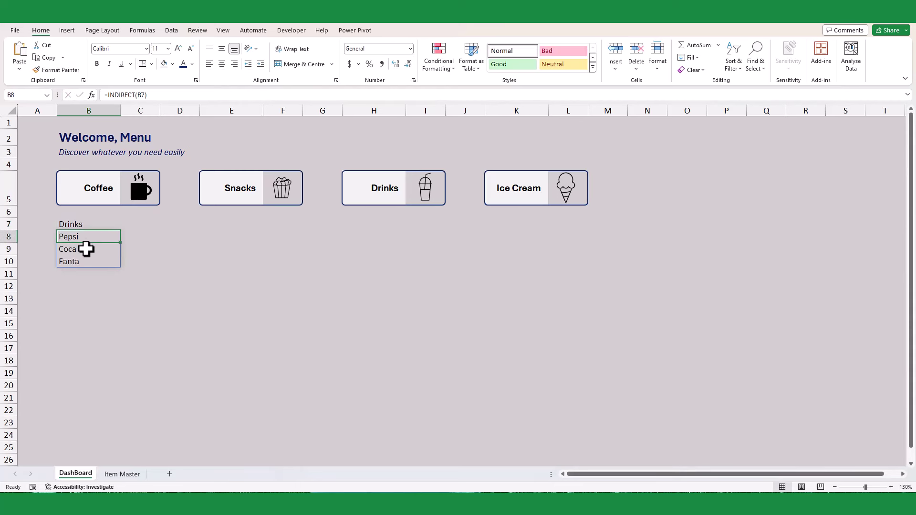
key(Up)
text(Ic)
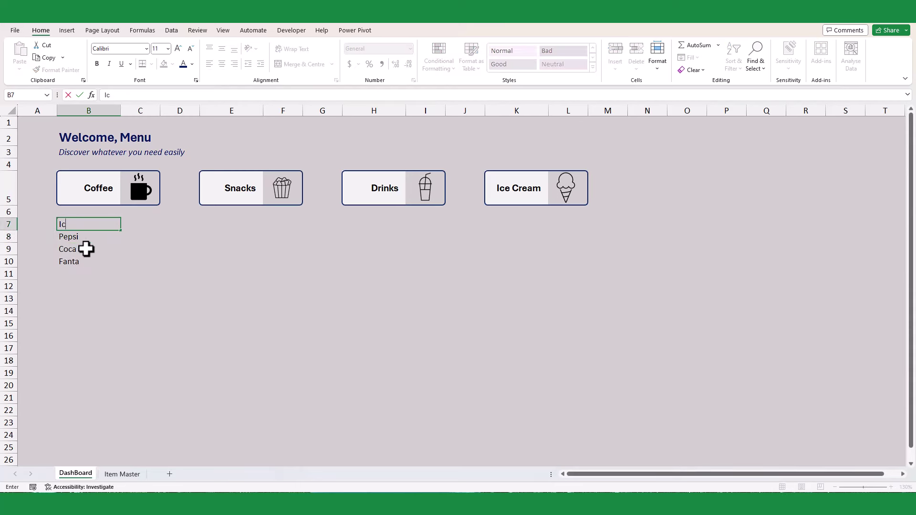
key(Return)
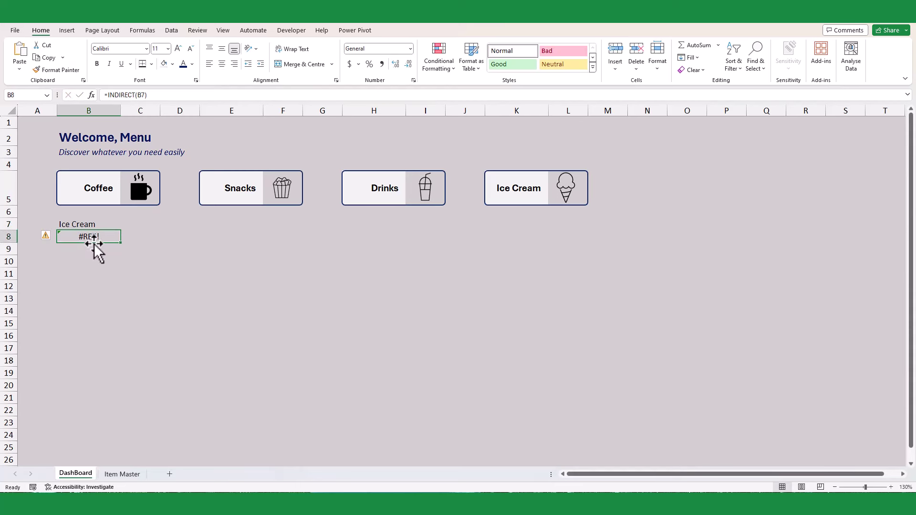
Correct B7 to read IceCream without a space.
double_click(509, 188)
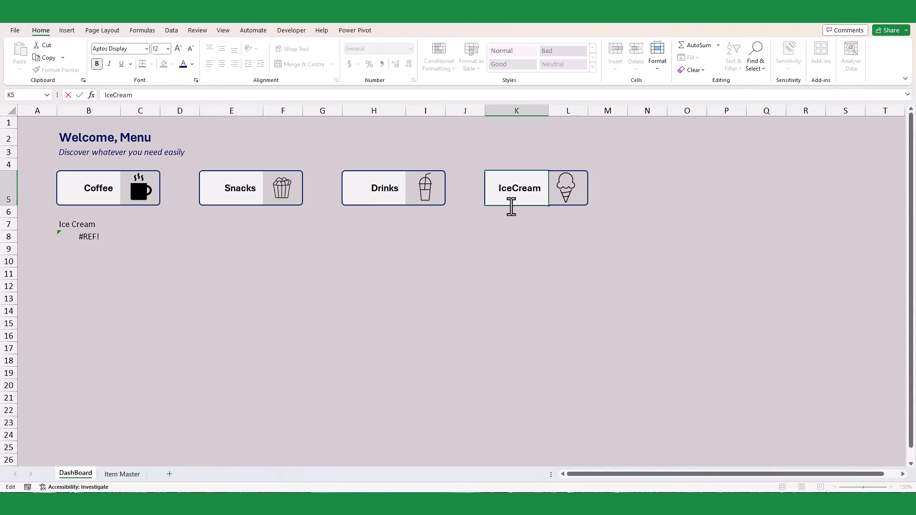
key(Return)
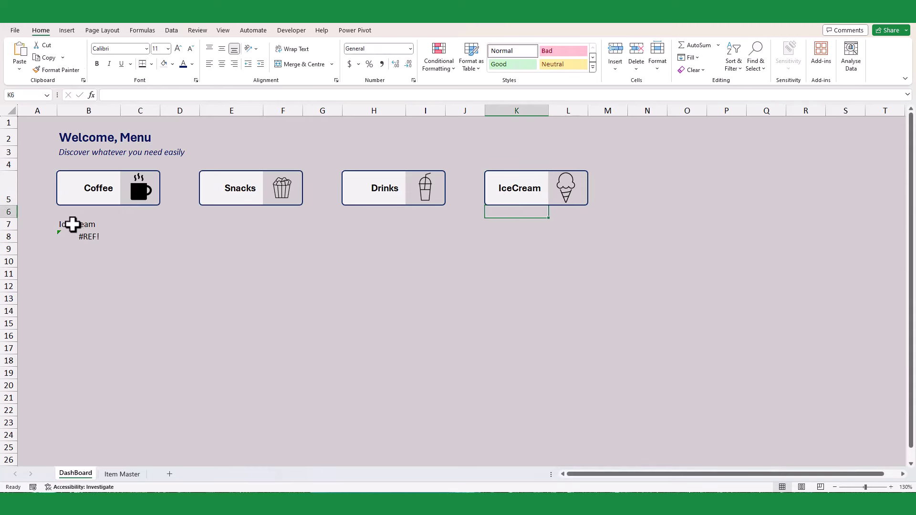
double_click(73, 224)
key(BackSpace)
key(Return)
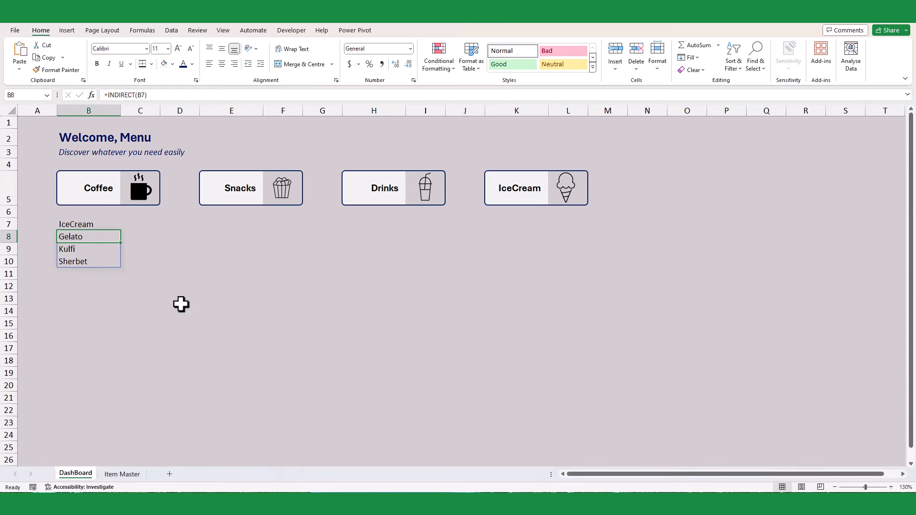
click(179, 333)
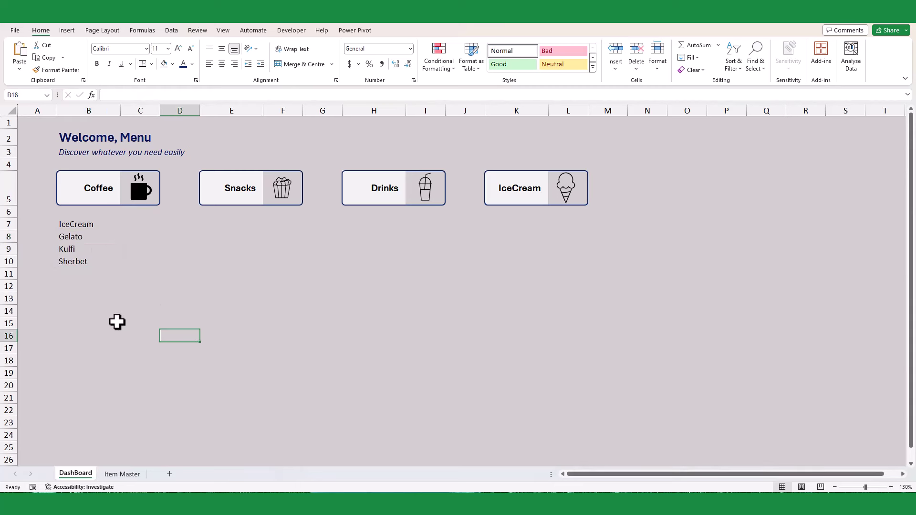
click(90, 225)
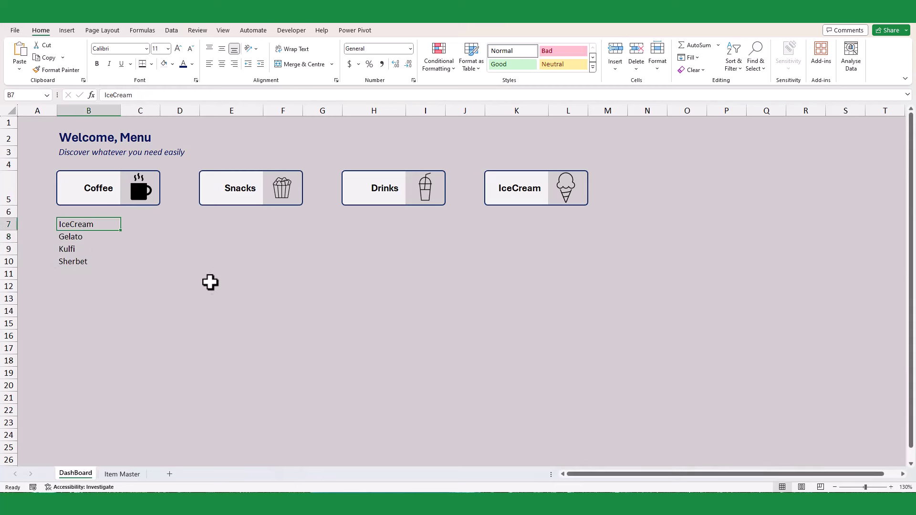
Check the four category buttons, then clear the Gelato, Kulfi and Sherbet test list.
click(93, 182)
click(224, 184)
click(368, 188)
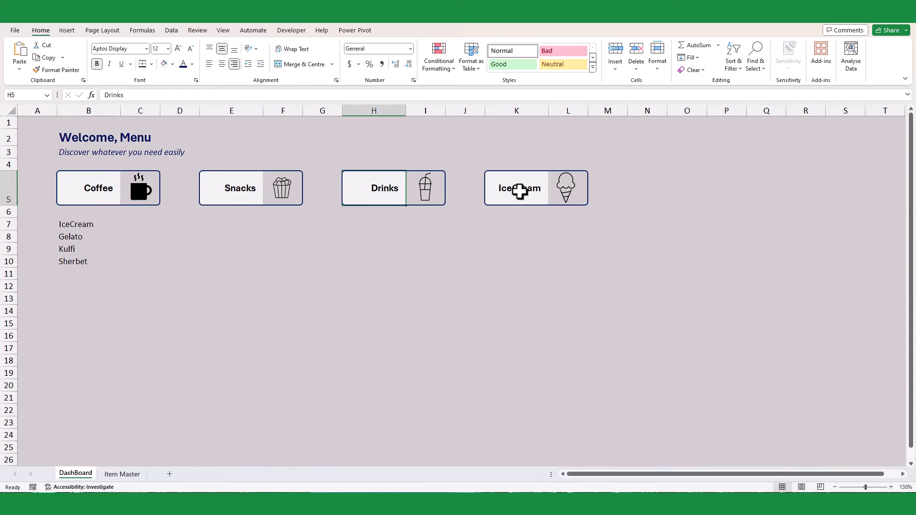
click(519, 191)
click(474, 289)
click(70, 224)
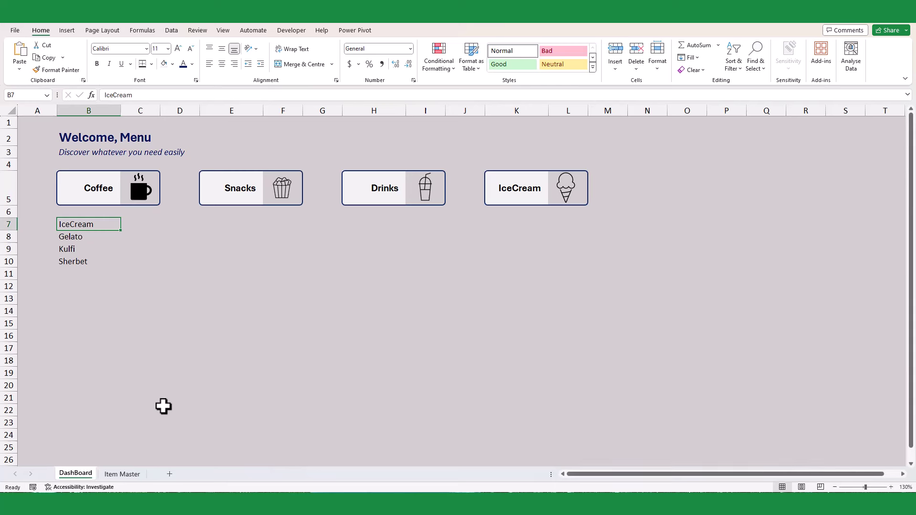
click(94, 272)
click(78, 247)
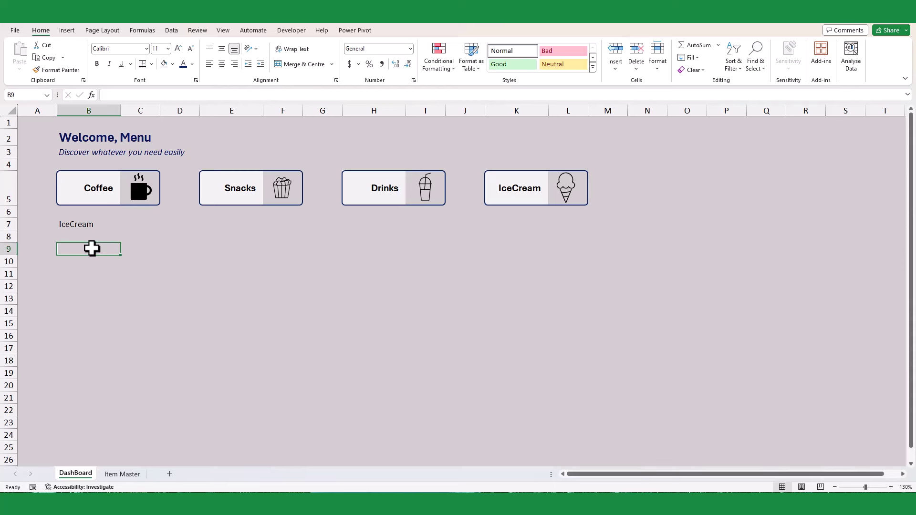
Enter the headers Item, Item Photo and Price across row 9.
text(Item)
key(Tab)
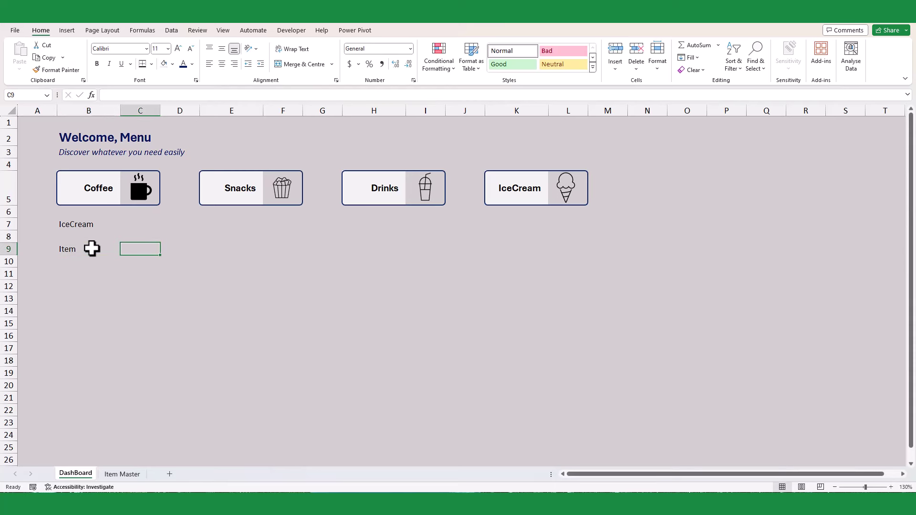
text(Item Photo)
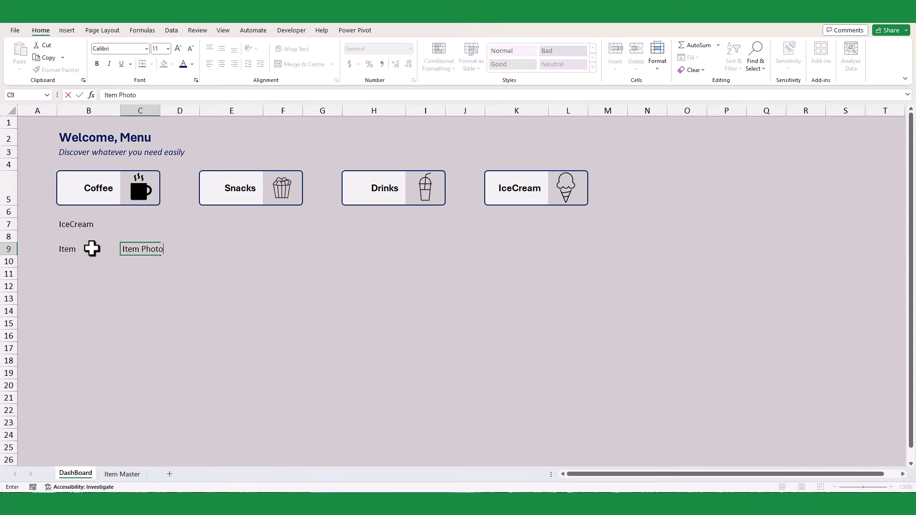
key(Tab)
key(Tab)
text(P)
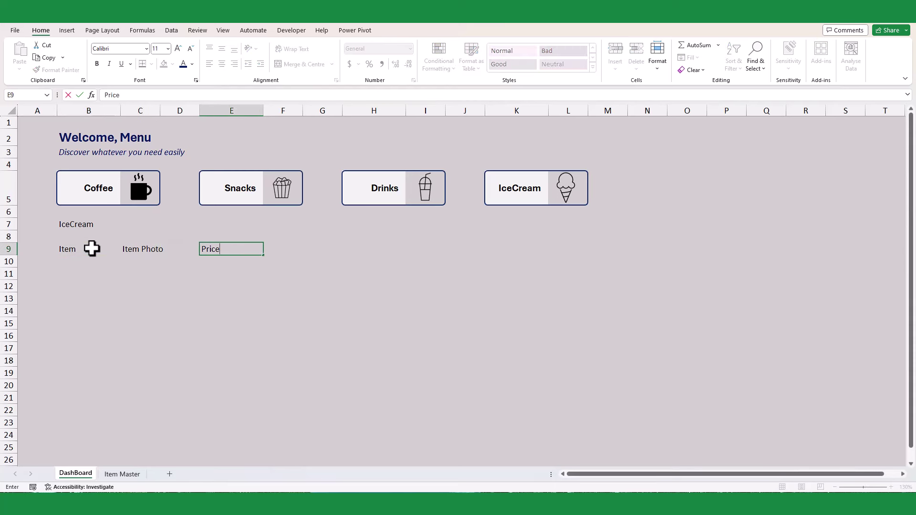
text(rice)
click(92, 286)
Merge and centre C9:D9 and make the headers bold blue and centred.
click(65, 251)
click(139, 253)
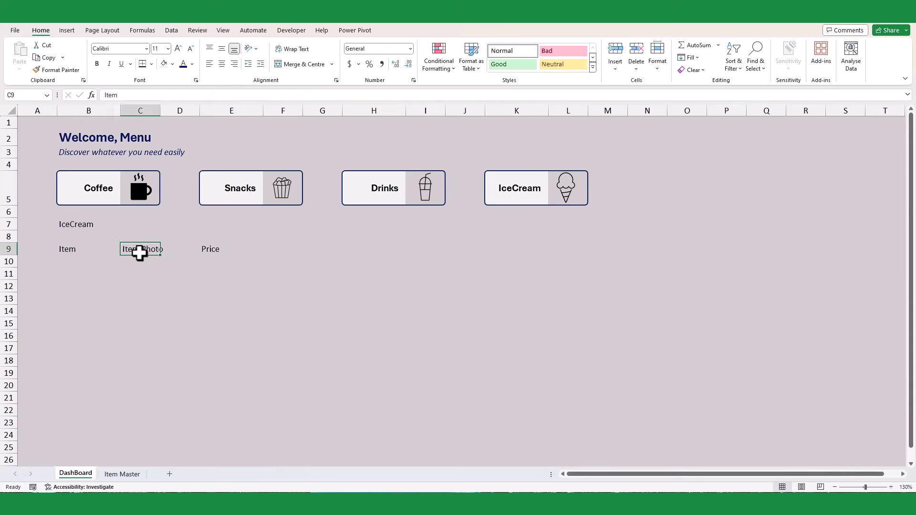
drag(139, 253, 184, 253)
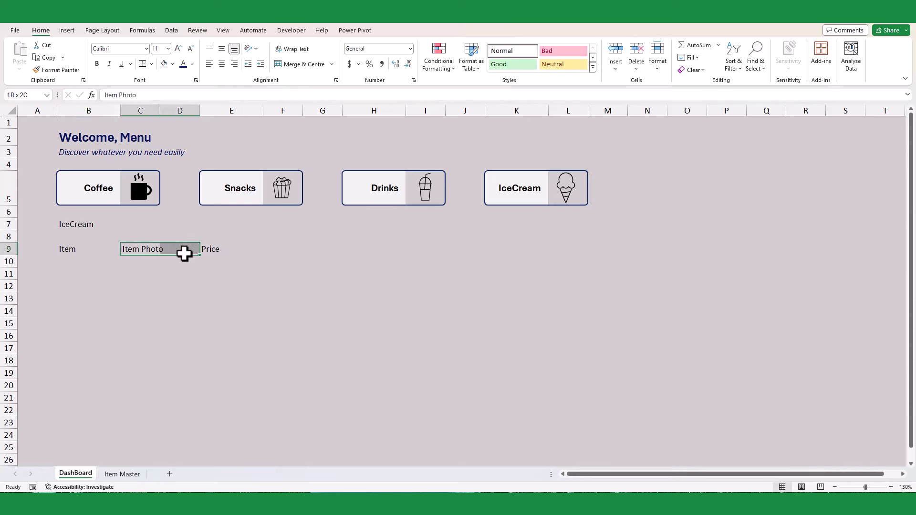
click(298, 64)
click(84, 264)
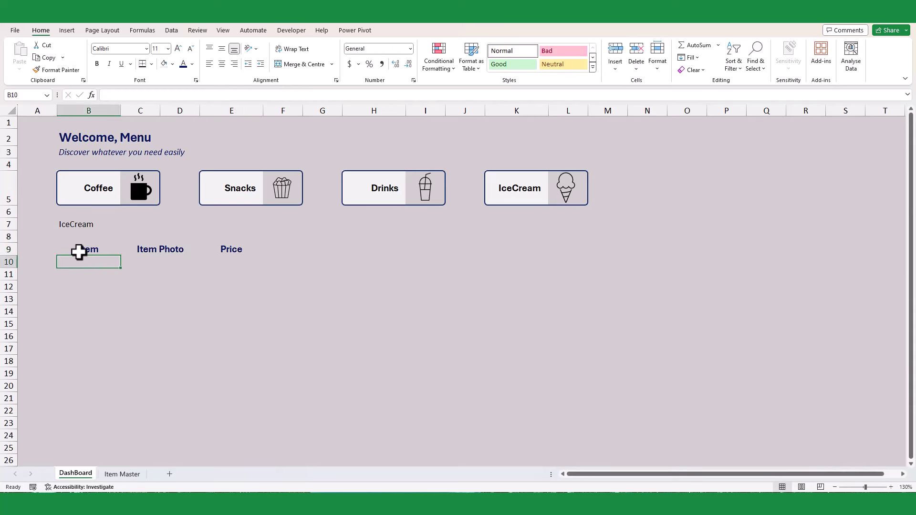
Fill B9:E9 white with thin light grey outline and inside borders.
drag(79, 252, 235, 249)
click(172, 64)
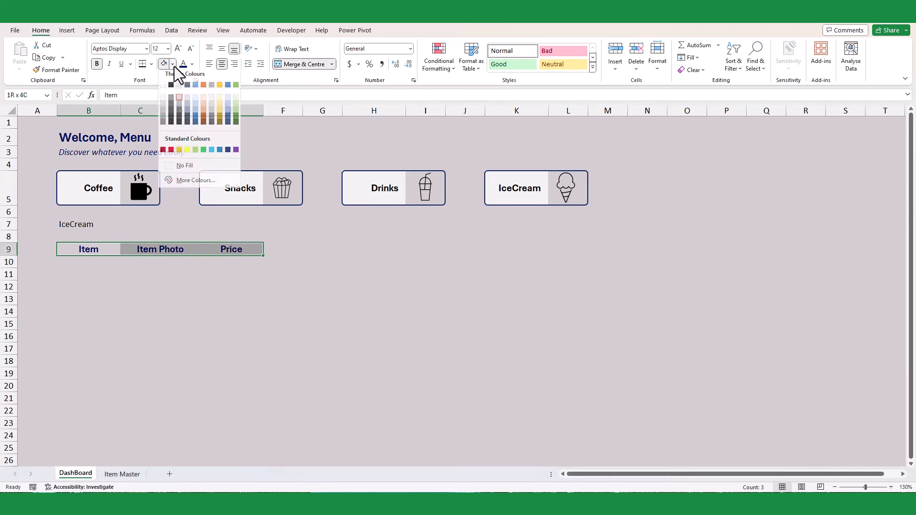
click(163, 89)
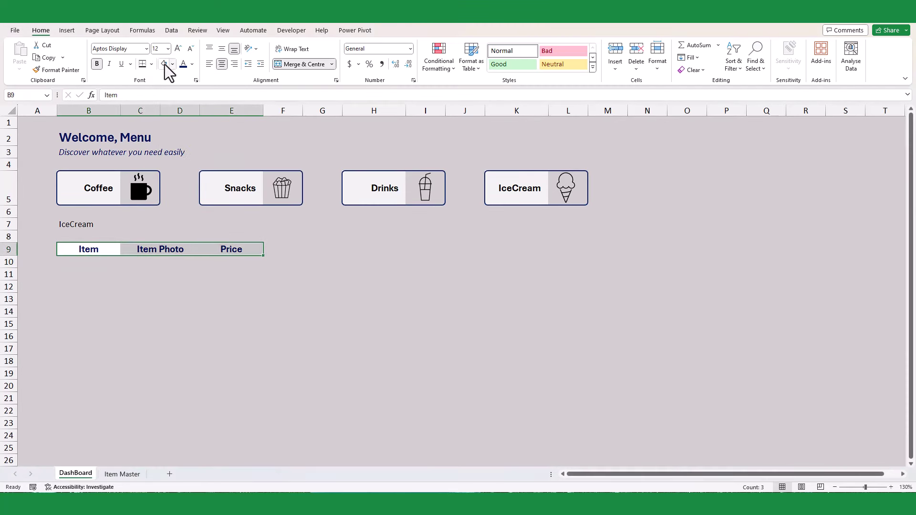
click(151, 64)
click(171, 350)
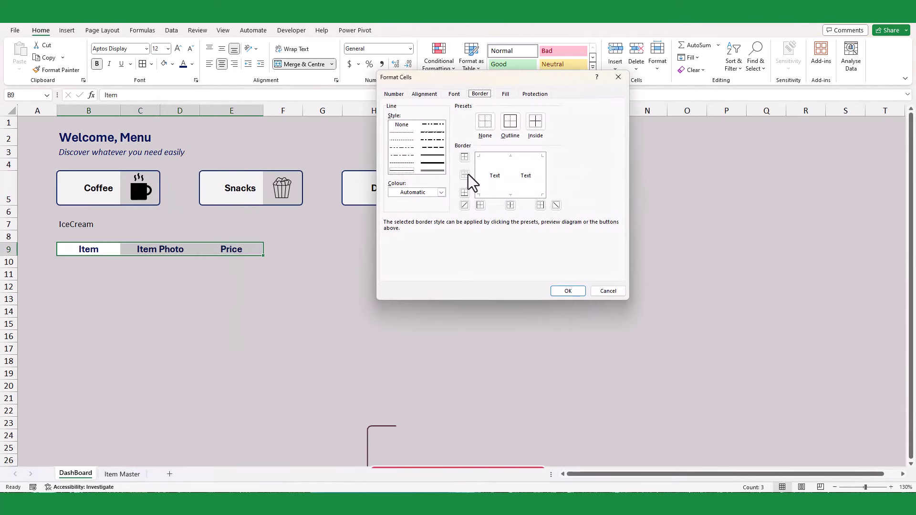
click(442, 193)
click(409, 243)
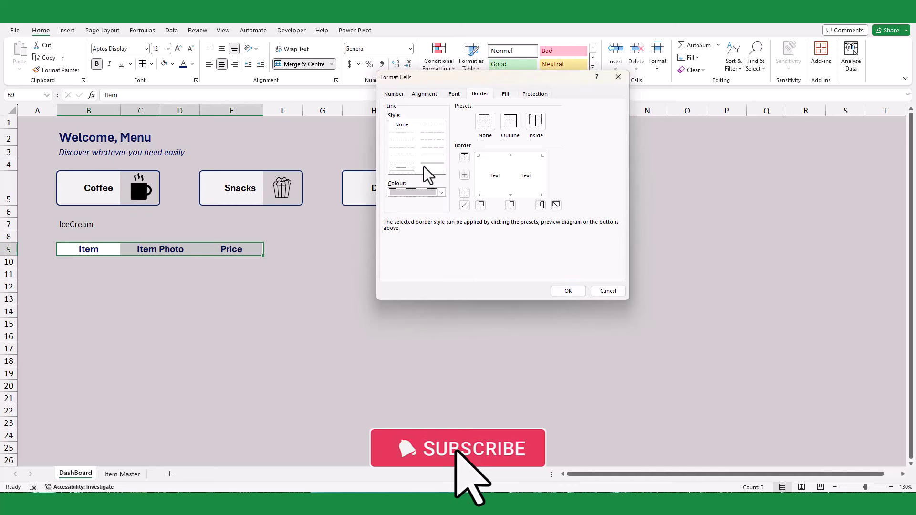
click(432, 164)
click(510, 121)
click(537, 123)
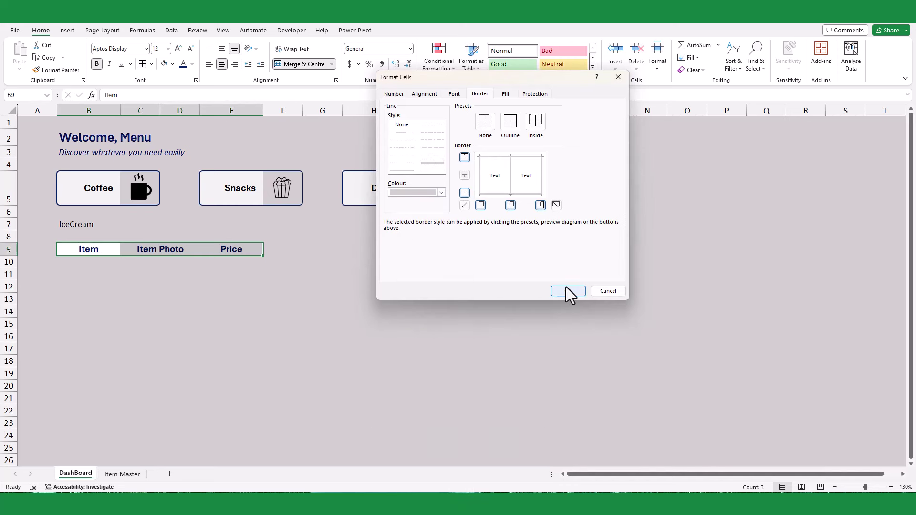
click(568, 291)
click(322, 327)
drag(88, 251, 237, 255)
Copy the header row's formatting into B11:E13 and clear the copied text.
key(ctrl+c)
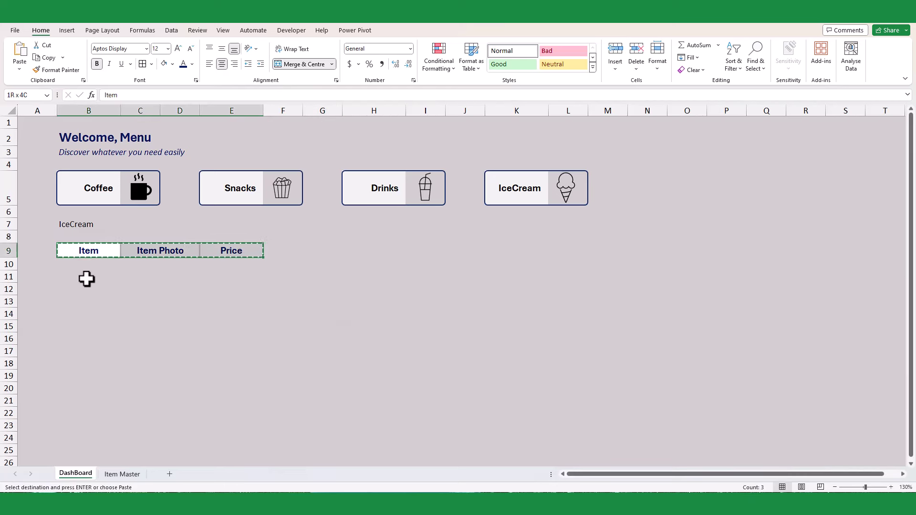
click(75, 267)
click(73, 279)
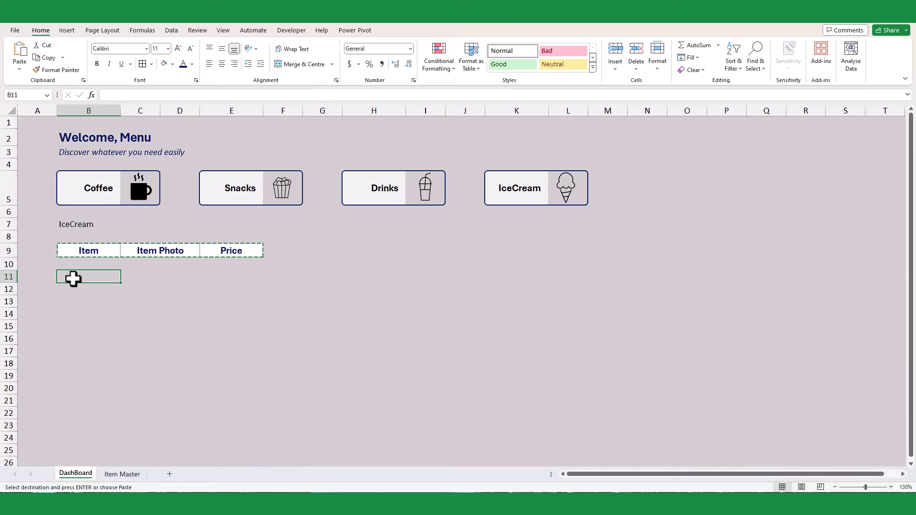
drag(73, 279, 233, 302)
key(ctrl+v)
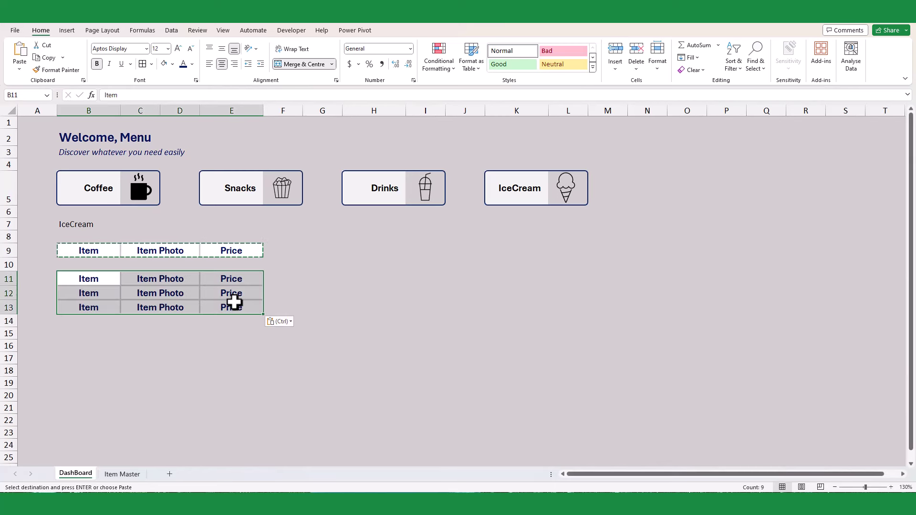
key(Escape)
drag(89, 285, 224, 308)
key(Delete)
click(224, 344)
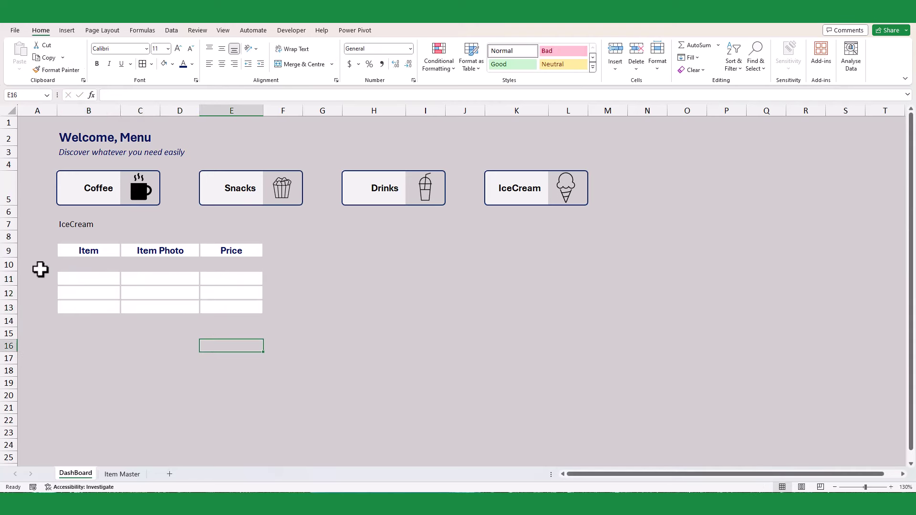
Shrink rows 8 and 10 into thin spacers and make rows 11–13 taller.
drag(12, 271, 8, 315)
click(358, 330)
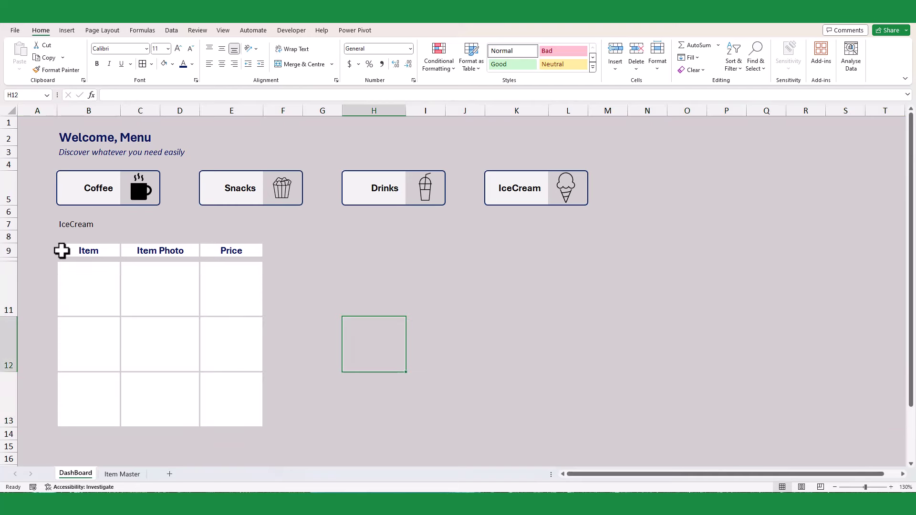
drag(16, 243, 14, 236)
click(380, 303)
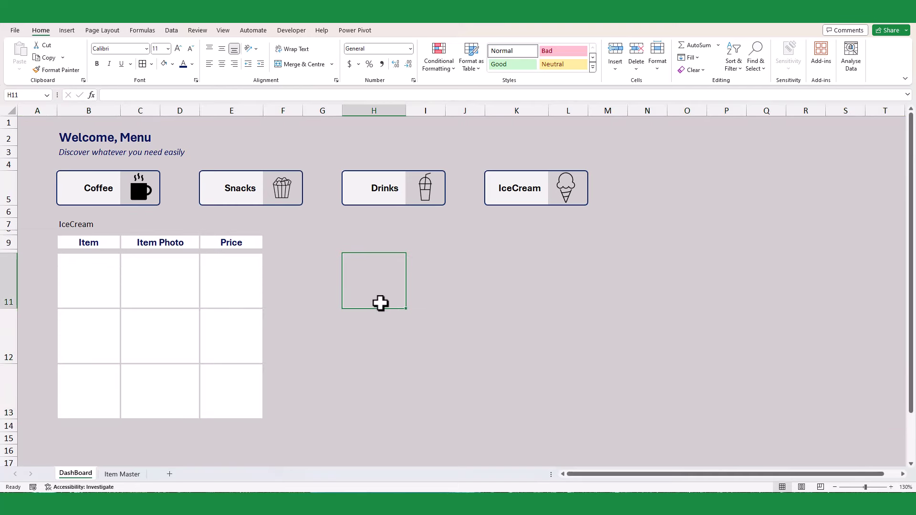
click(115, 278)
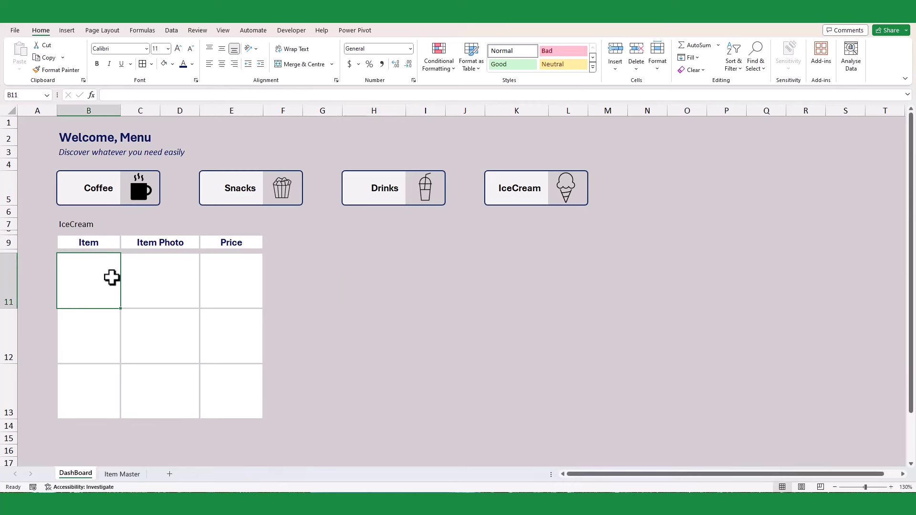
Enter =INDIRECT(B7) in B11 and middle-align the spilled item list.
click(81, 226)
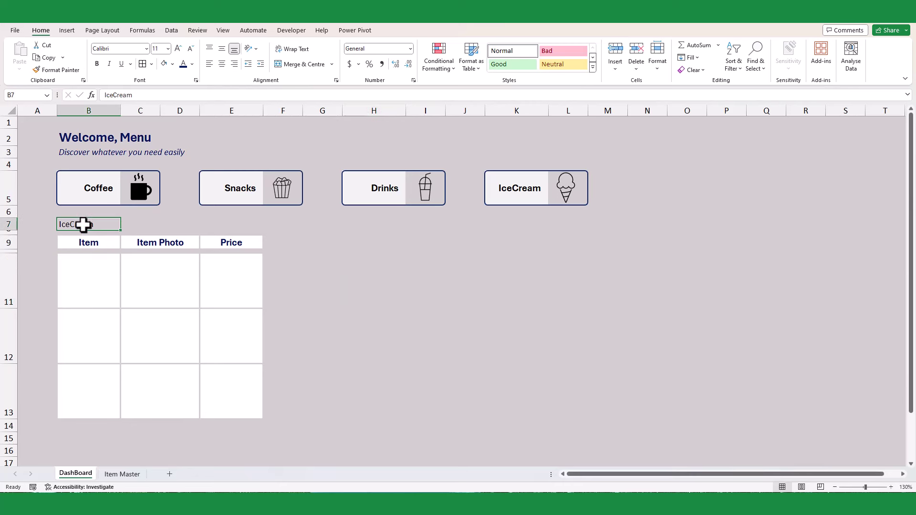
click(82, 296)
text(=indir)
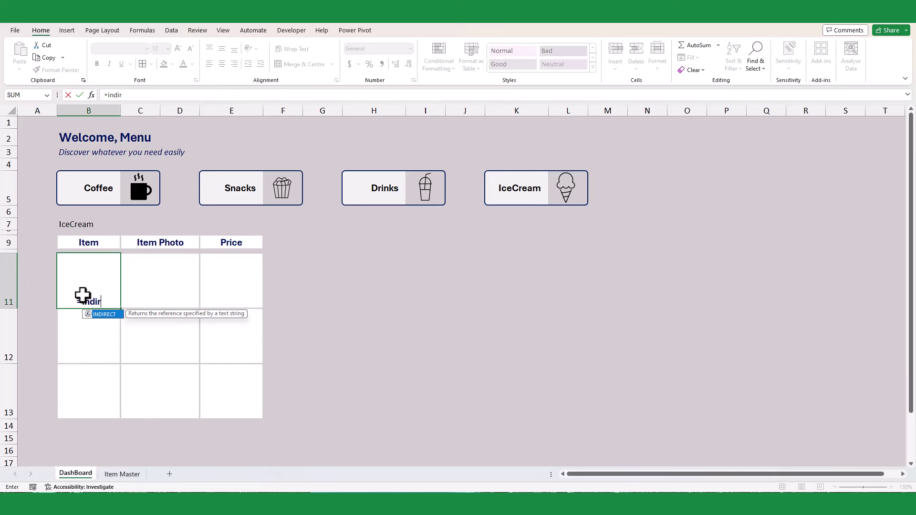
key(Tab)
click(88, 226)
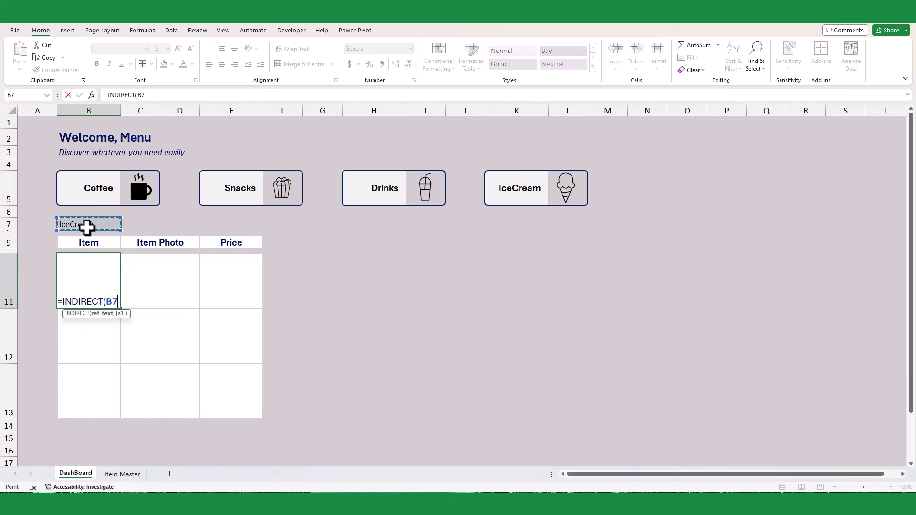
text())
key(Return)
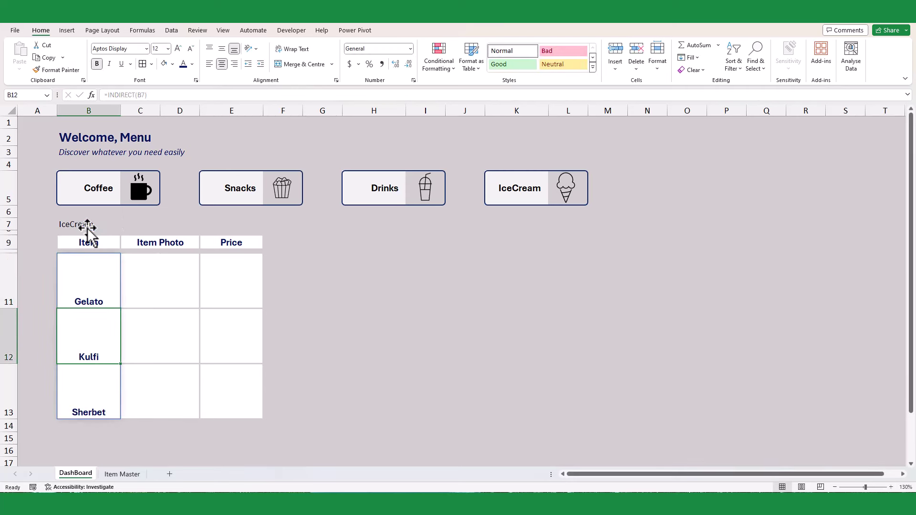
click(104, 276)
shift+click(96, 396)
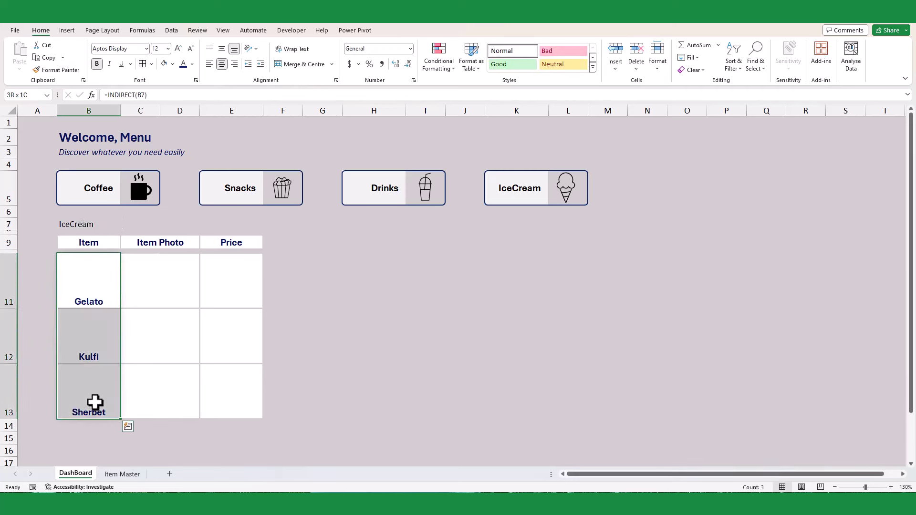
click(221, 47)
click(305, 356)
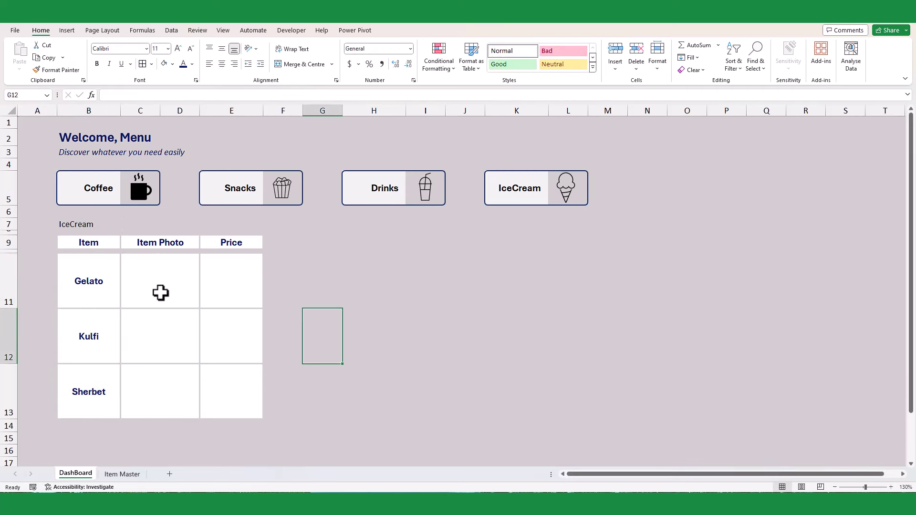
Set B7 to Snacks, then right-align and indent the Popcorn, Potato Chips and Peanuts cells.
click(86, 225)
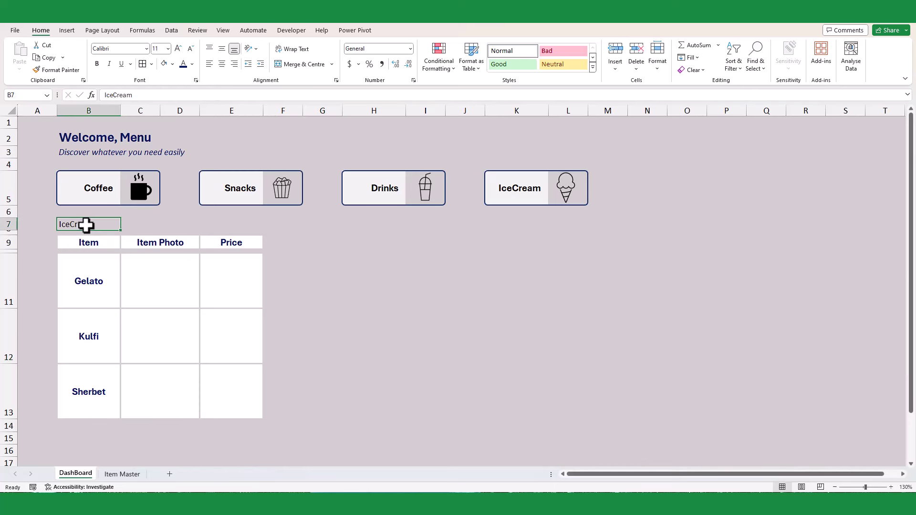
text(Snack)
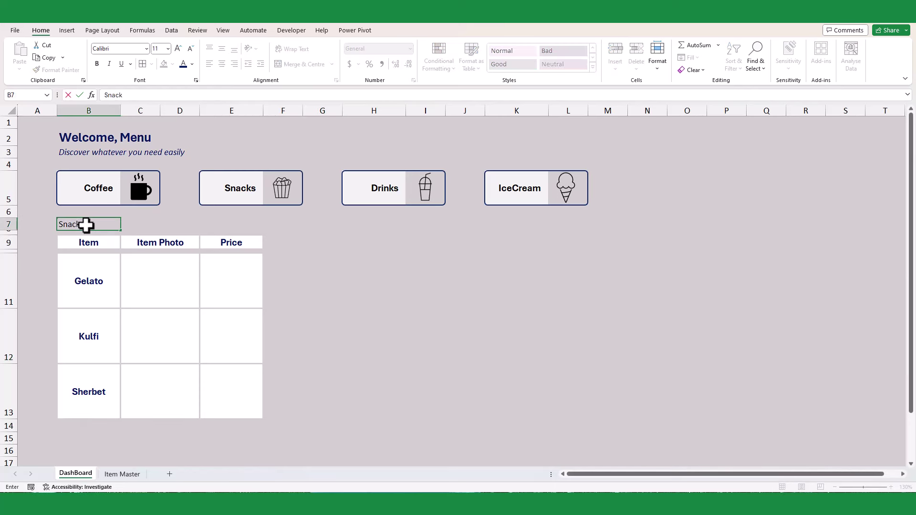
text(s)
key(Return)
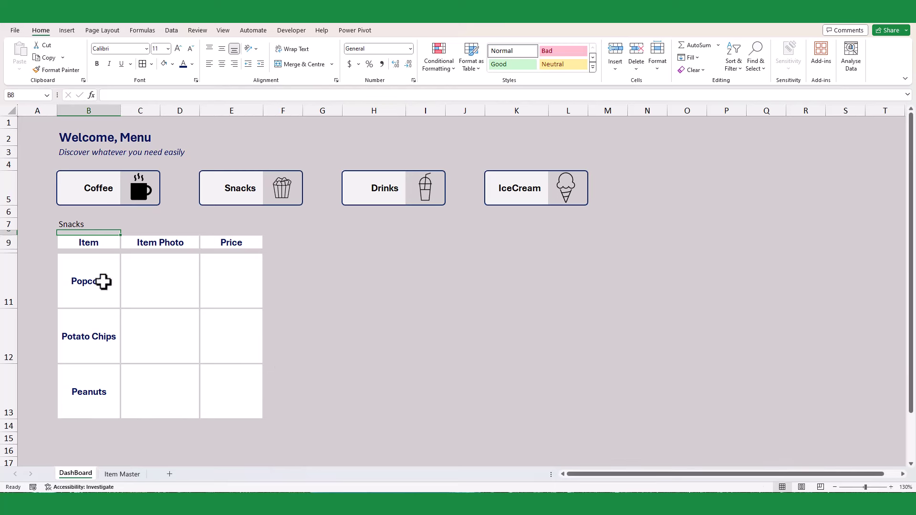
drag(104, 281, 107, 387)
click(235, 64)
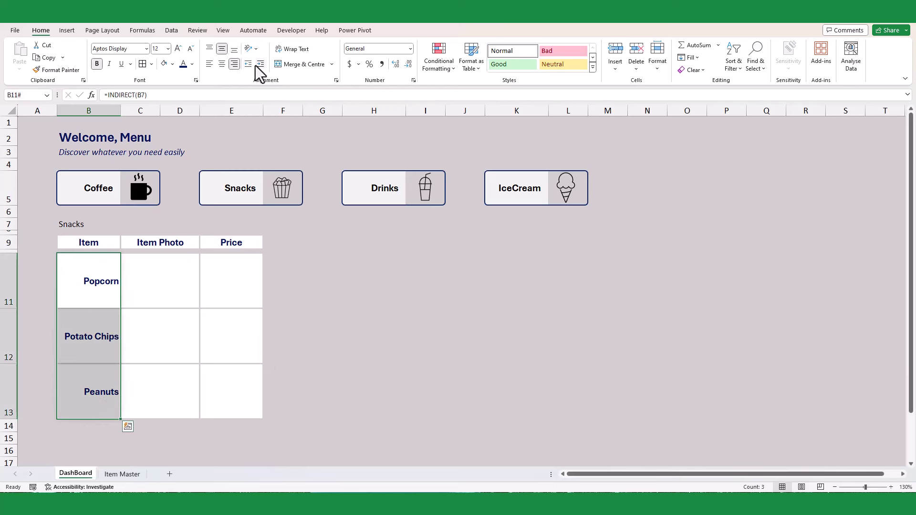
click(261, 65)
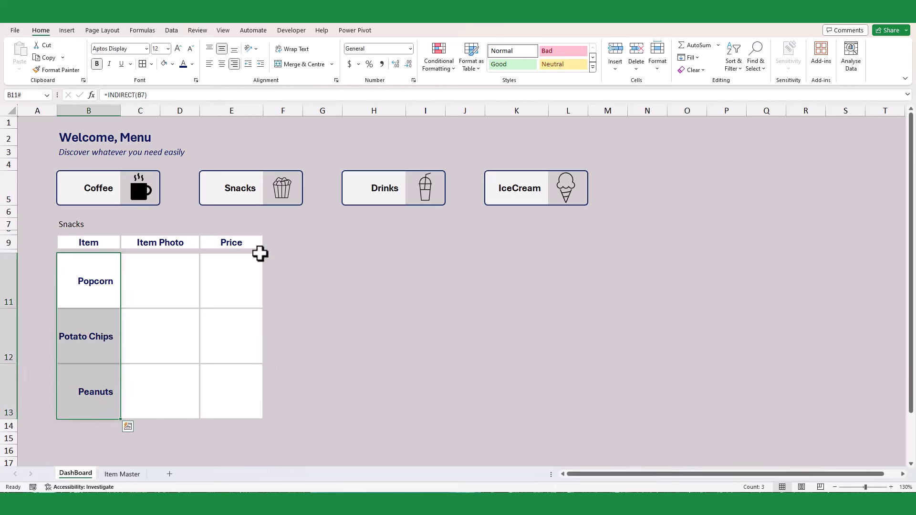
click(83, 224)
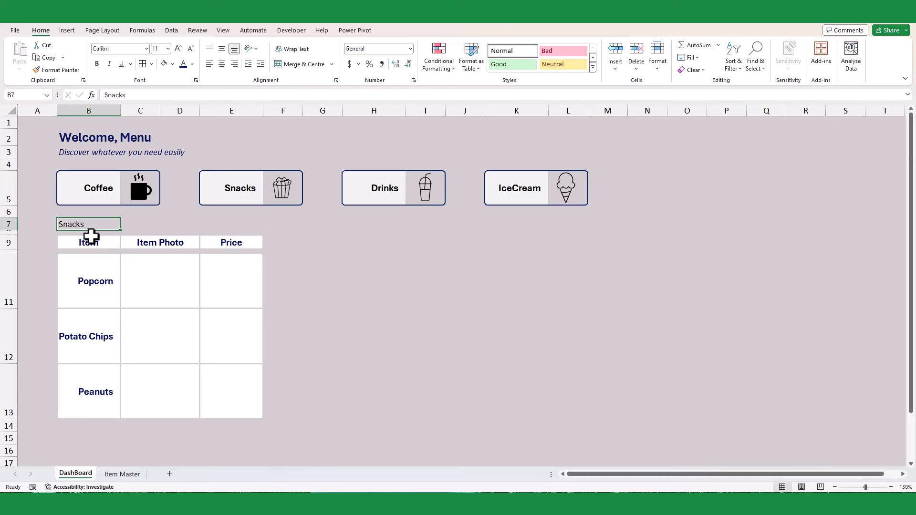
In the Visual Basic editor, create a Worksheet_SelectionChange routine for the DashBoard sheet.
click(282, 31)
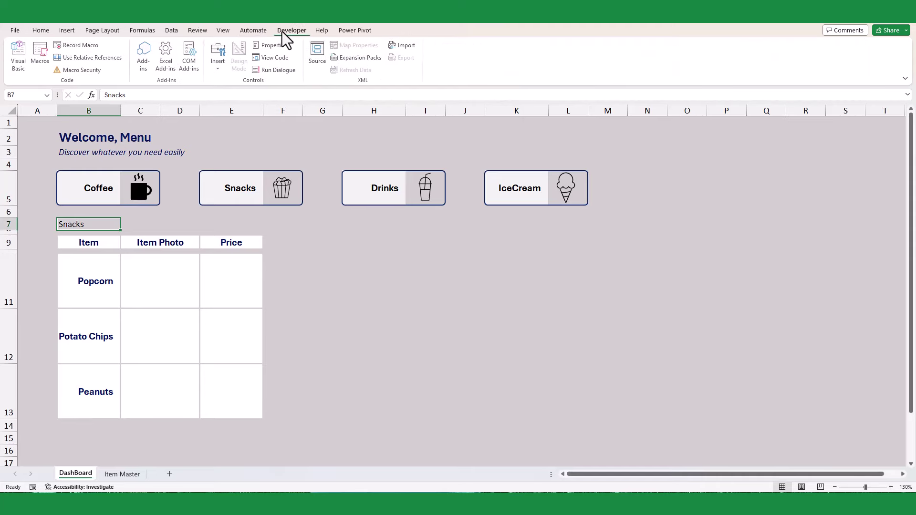
click(16, 59)
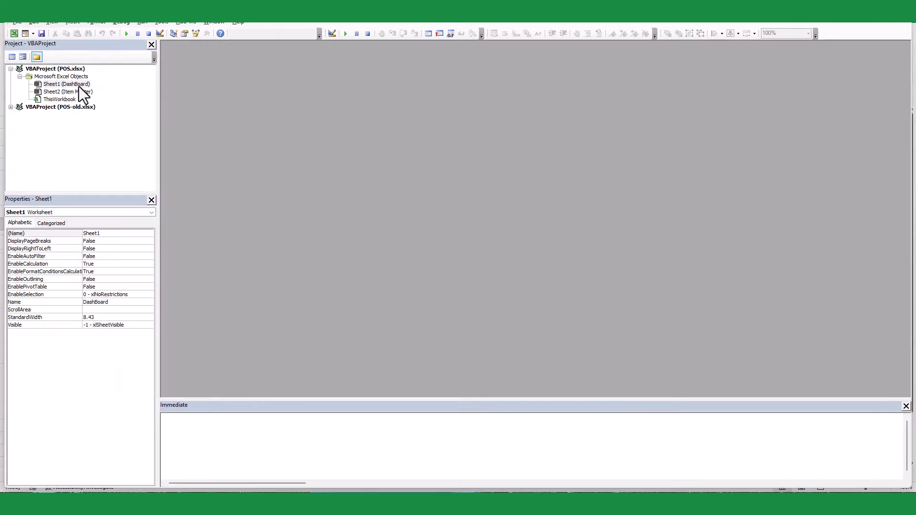
double_click(64, 85)
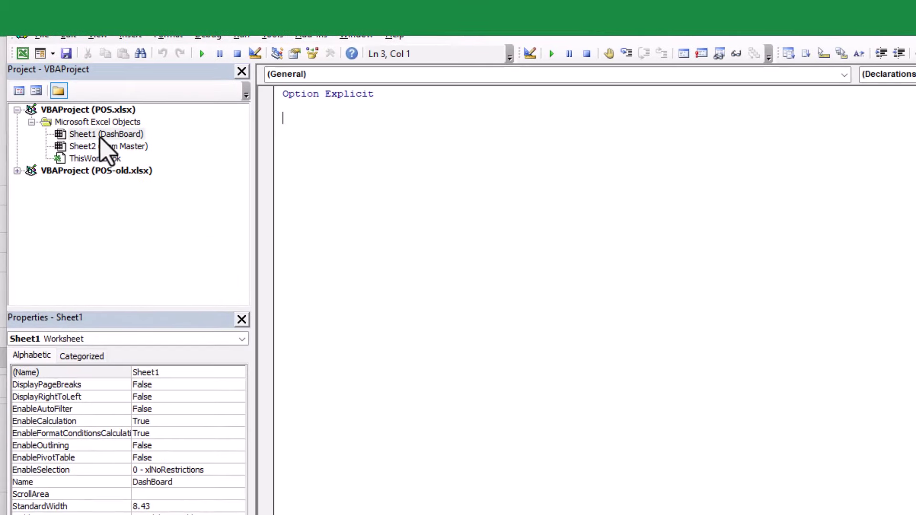
click(370, 78)
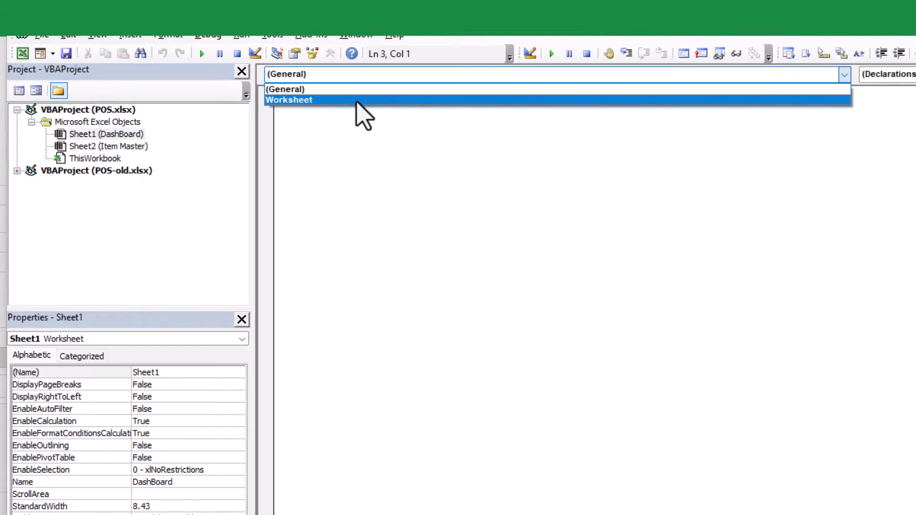
click(363, 100)
Add Dim x As String and x = Target.Address inside the routine.
key(Return)
key(Return)
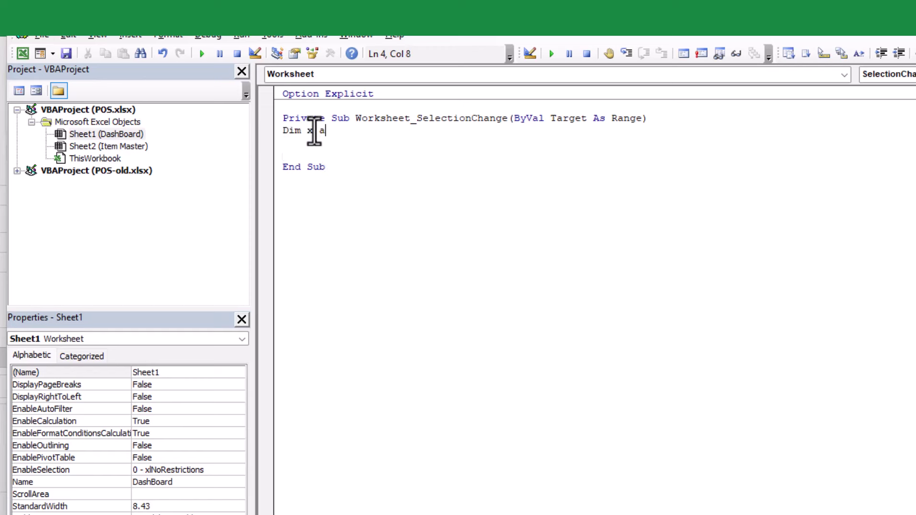
text(s str)
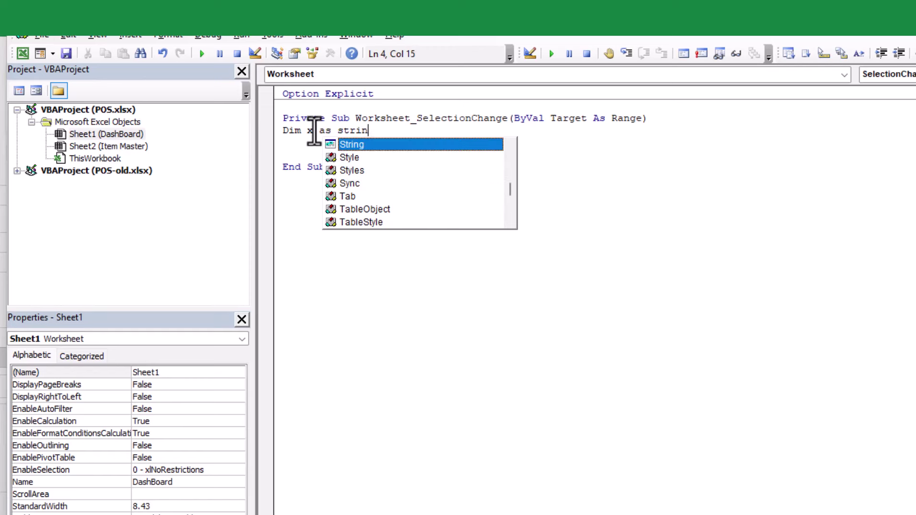
text(in)
key(Return)
key(Return)
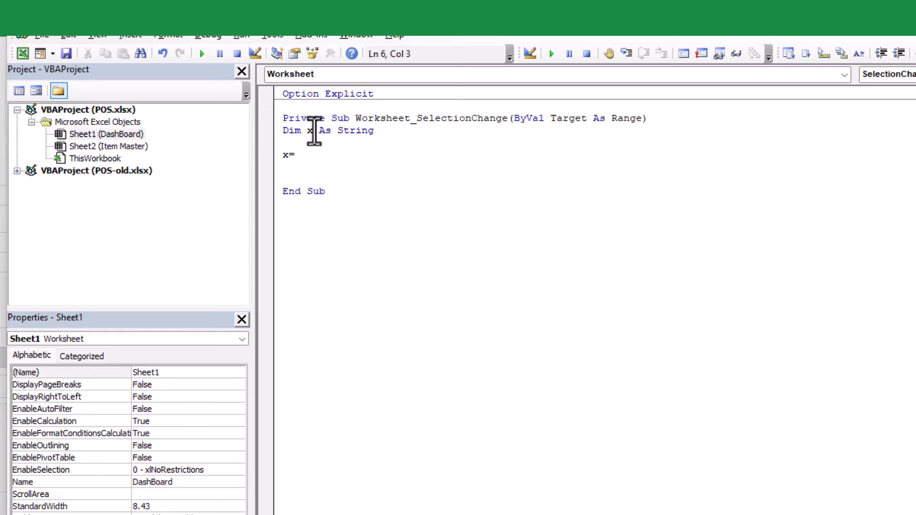
text(x=Target.add)
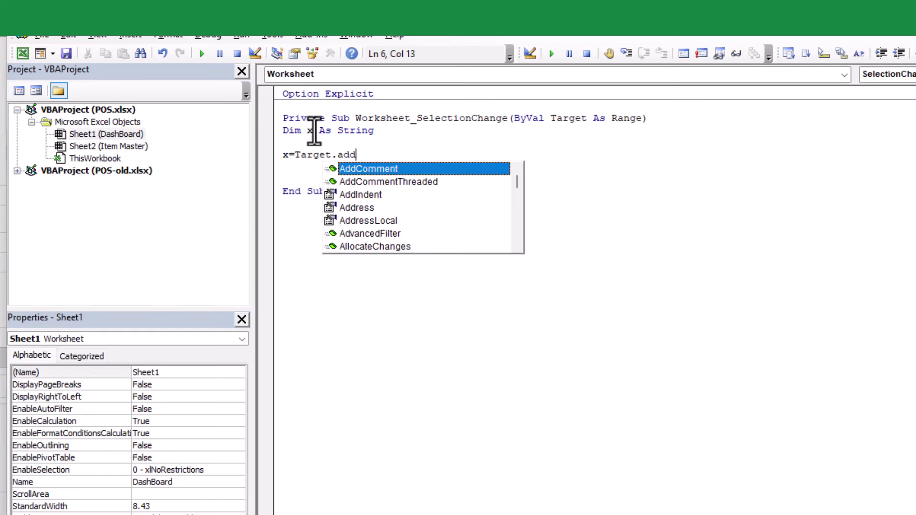
text(re)
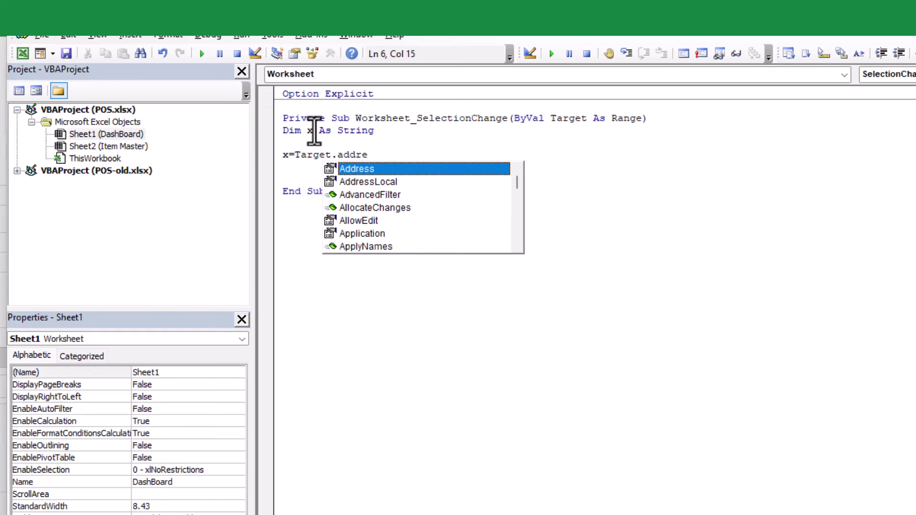
key(Tab)
key(Return)
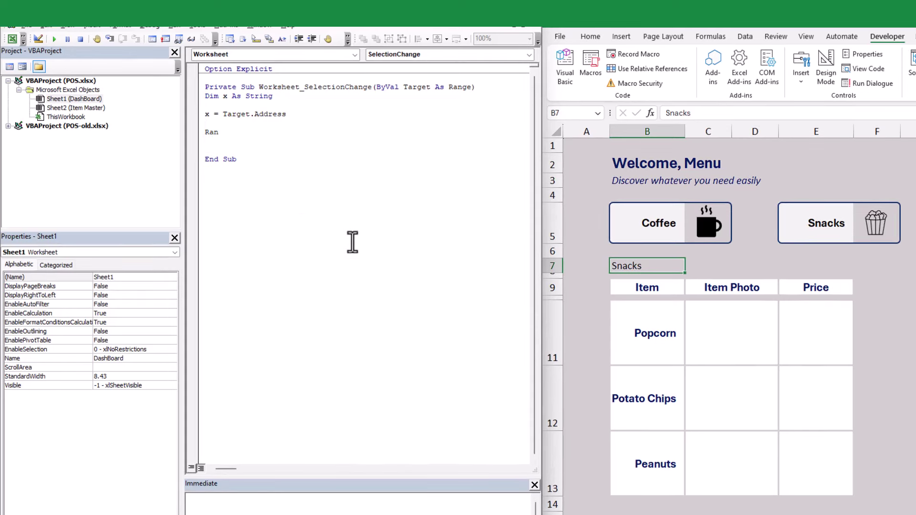
Add the line Range("B7").Value = x to the routine.
text(("B7)
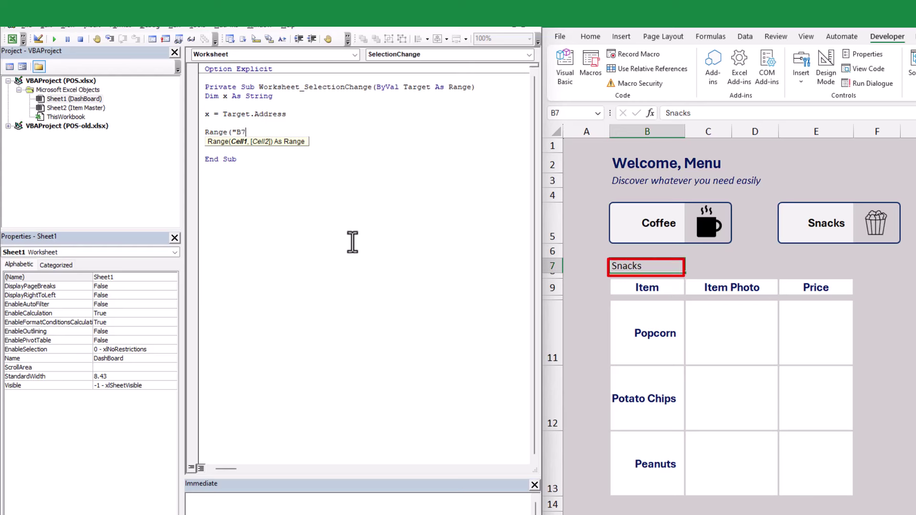
text(").)
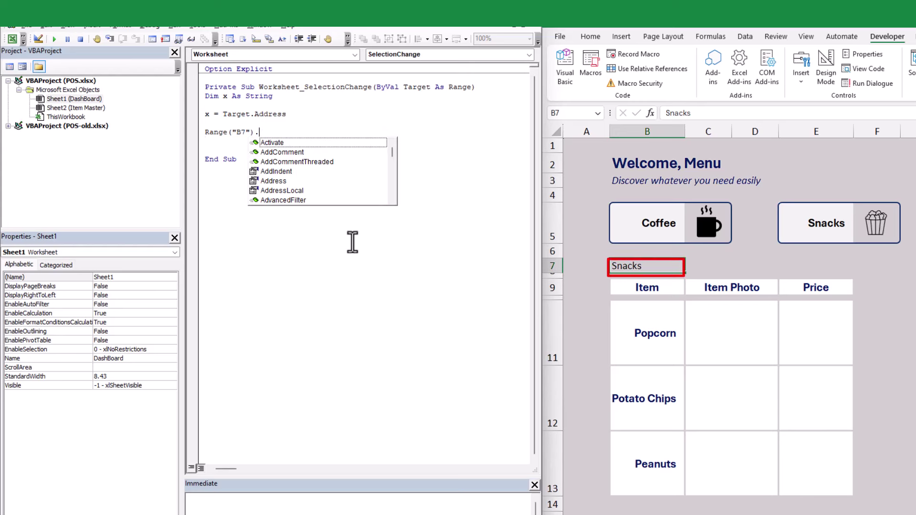
text(valu)
key(Tab)
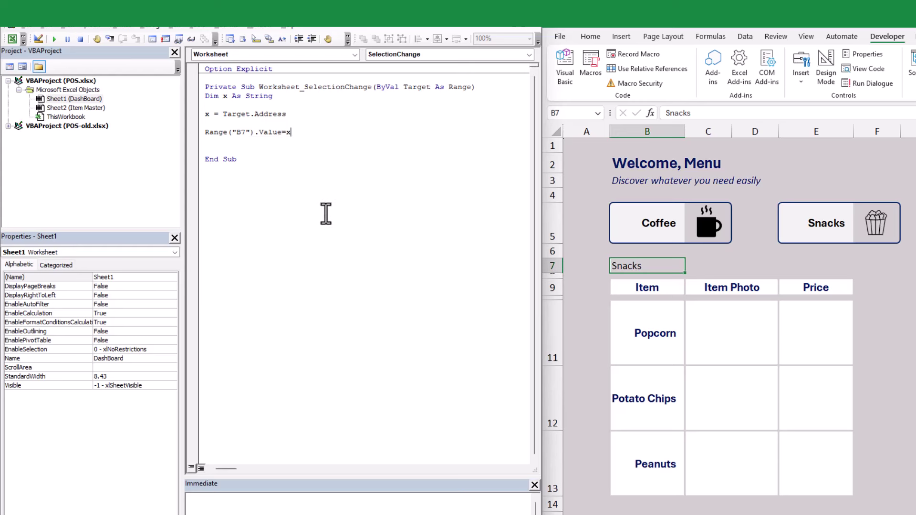
click(302, 141)
key(BackSpace)
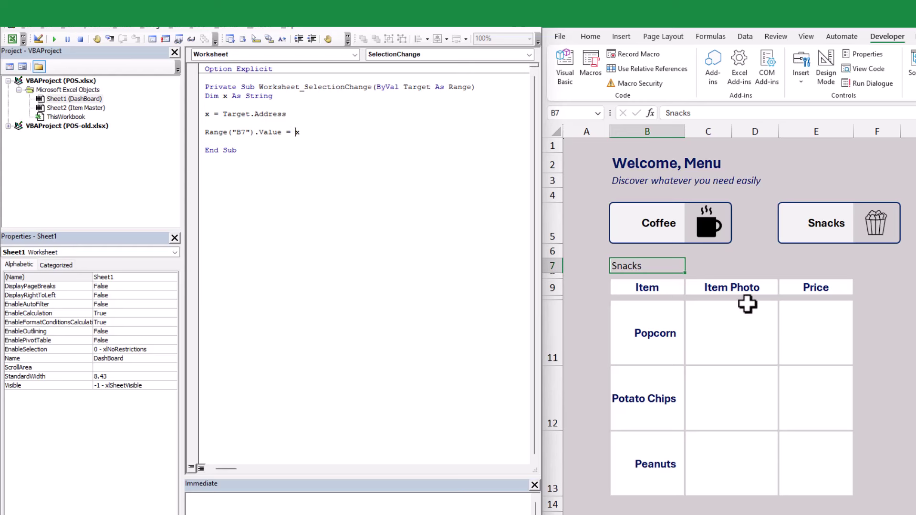
Test the routine by selecting the Coffee, Snacks and Drinks cells twice each.
click(657, 226)
click(814, 231)
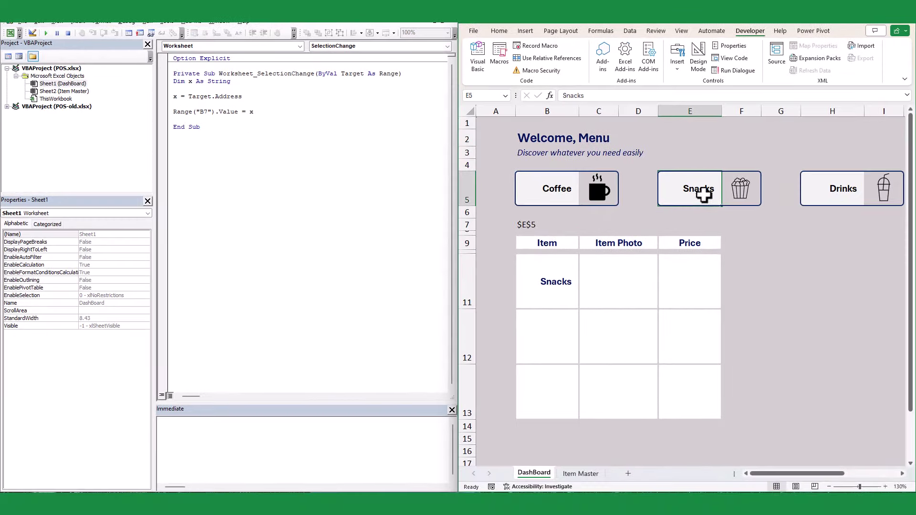
click(818, 191)
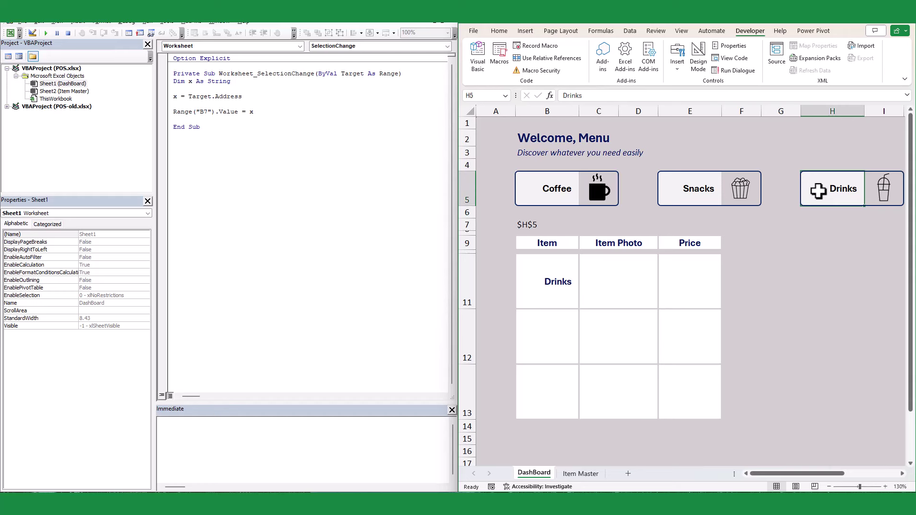
click(551, 196)
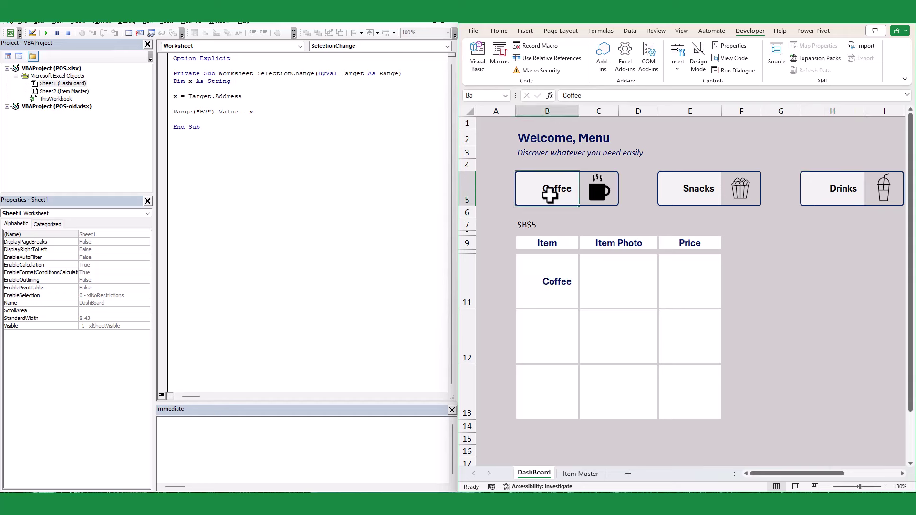
click(682, 194)
click(809, 191)
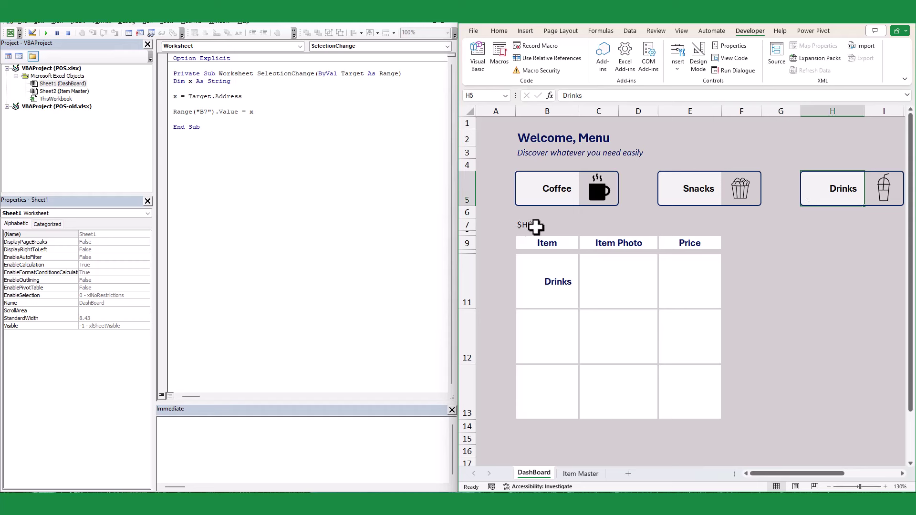
Change the B7 line to Range("B7").Value = "=" & x.
click(249, 112)
text("=" &)
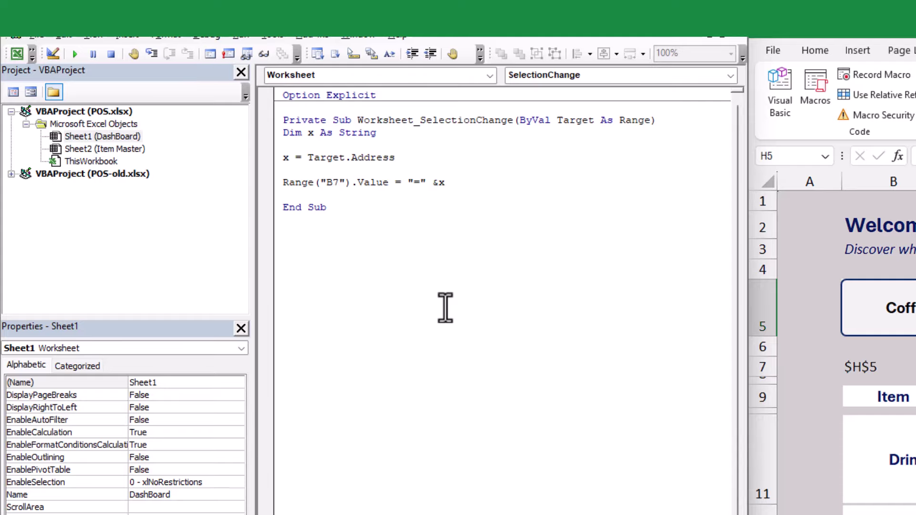
click(501, 333)
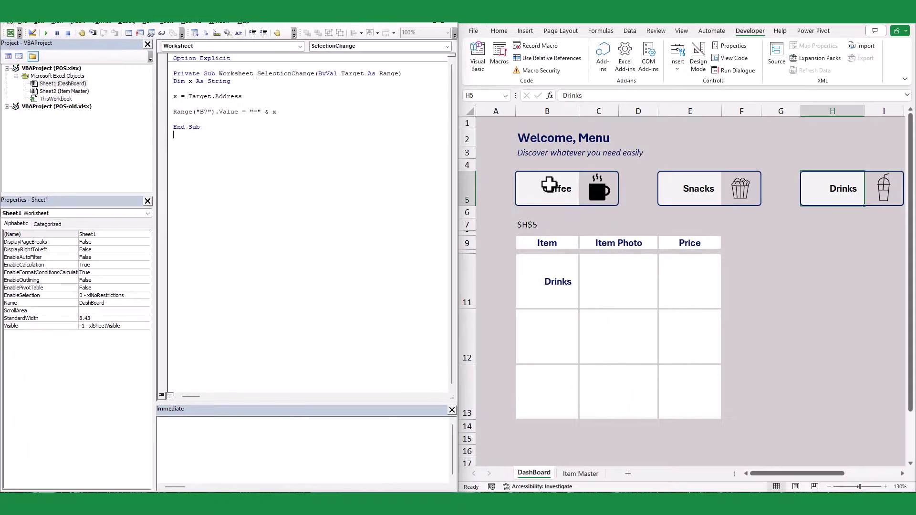
Test the Coffee, Snacks and Drinks buttons, ending on Coffee, and maximize the Excel window.
click(548, 185)
click(687, 190)
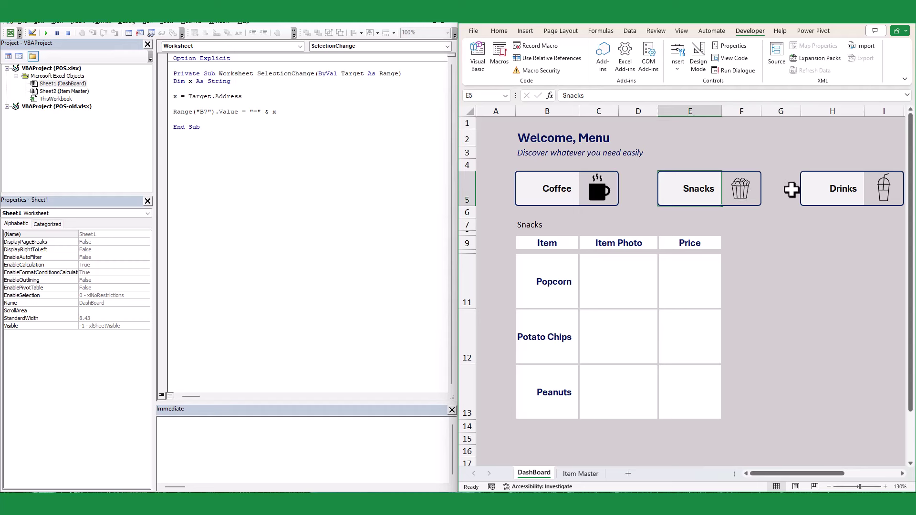
click(821, 190)
click(562, 191)
click(681, 190)
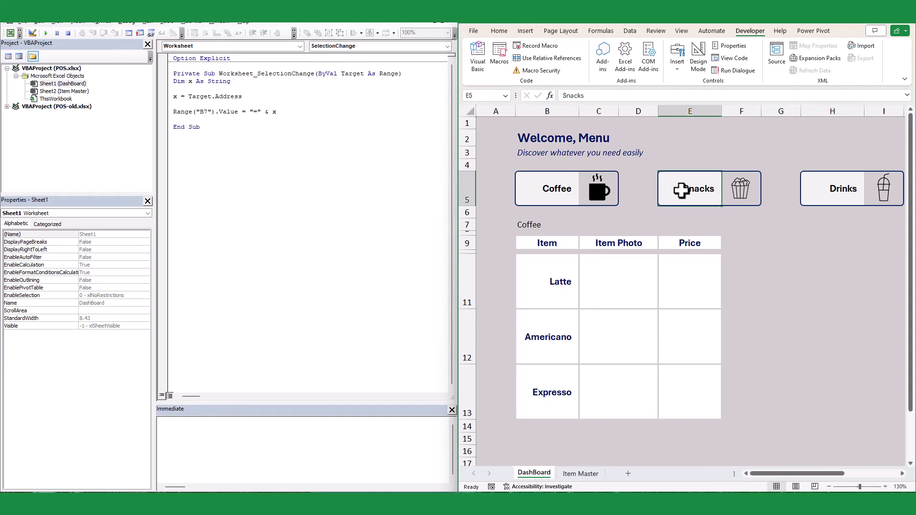
click(822, 190)
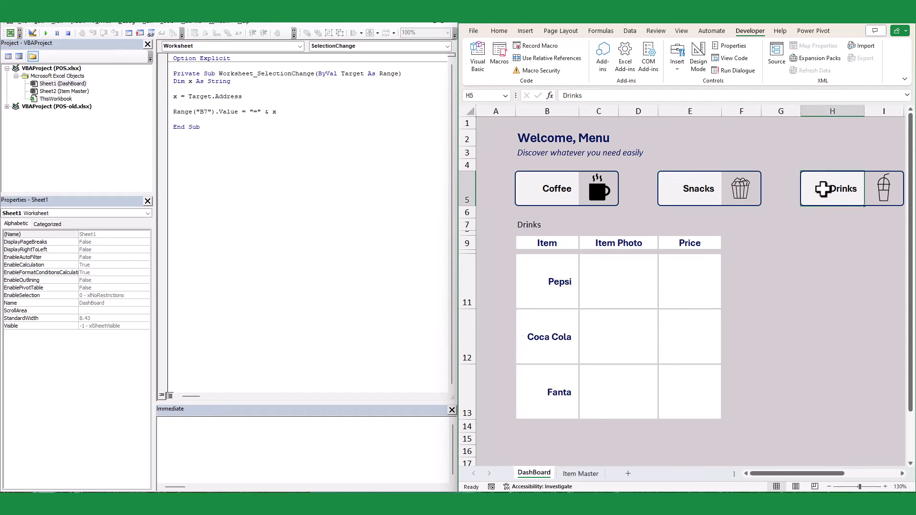
click(685, 188)
click(555, 188)
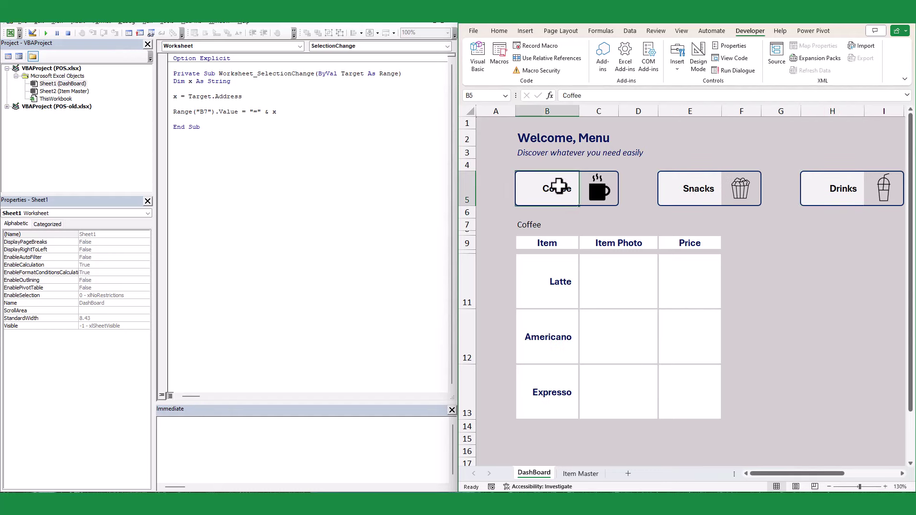
click(883, 24)
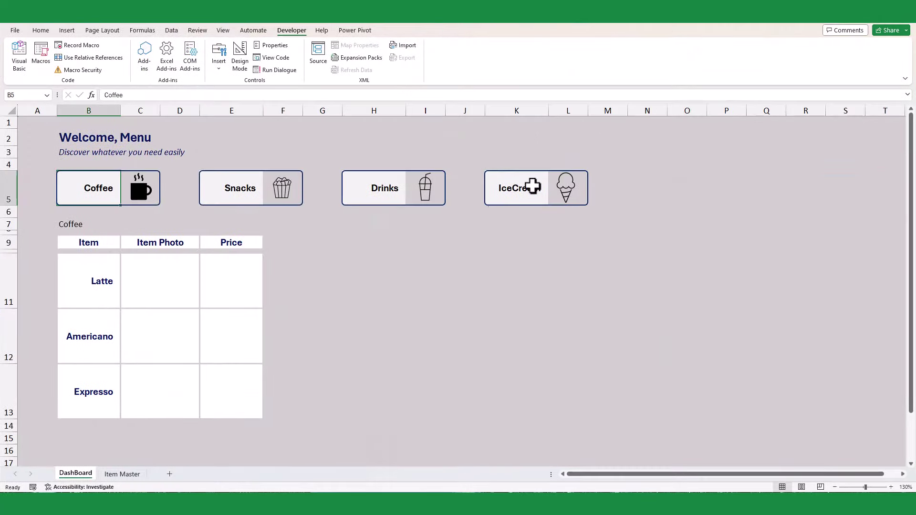
Wrap B11's INDIRECT formula in IFERROR(…,"") so errors show as blanks.
click(143, 285)
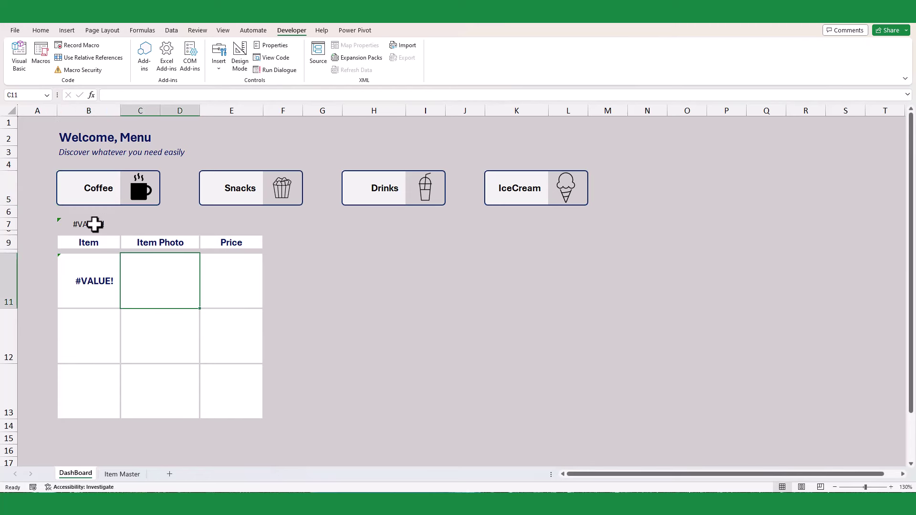
click(92, 274)
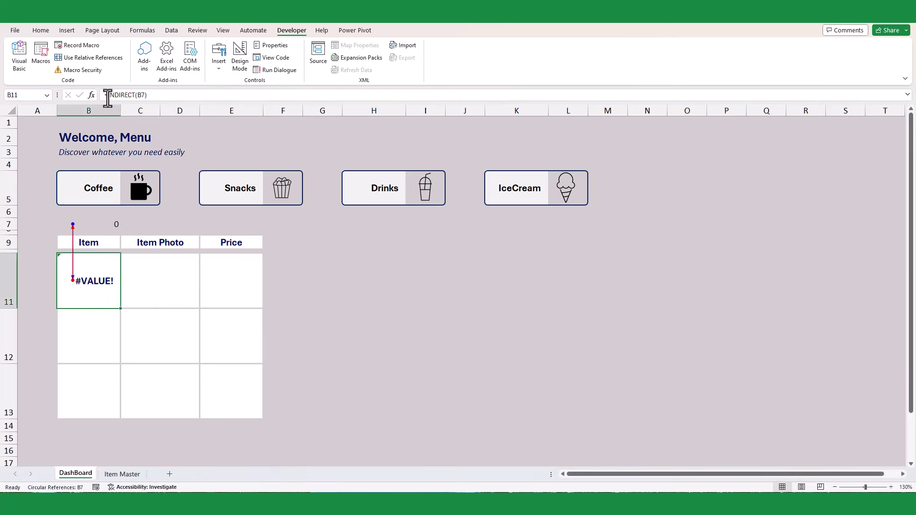
click(108, 96)
text(IFERROR()
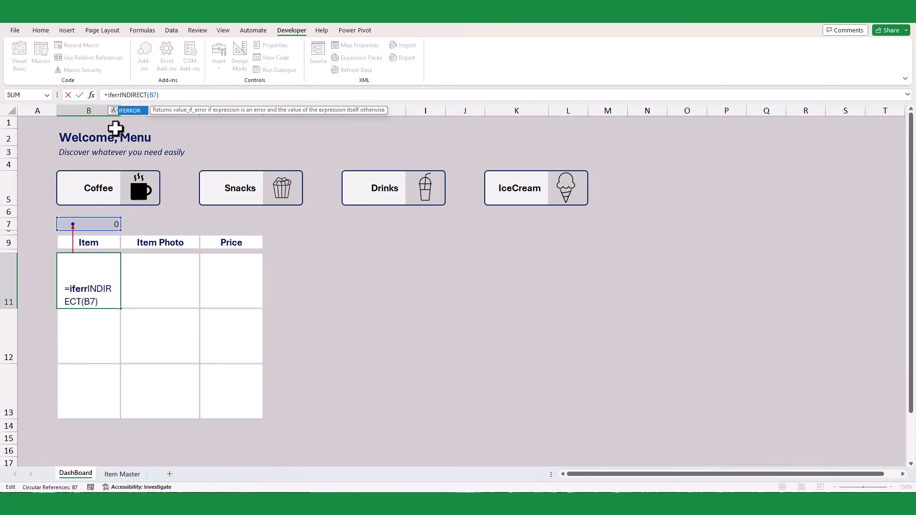
click(187, 98)
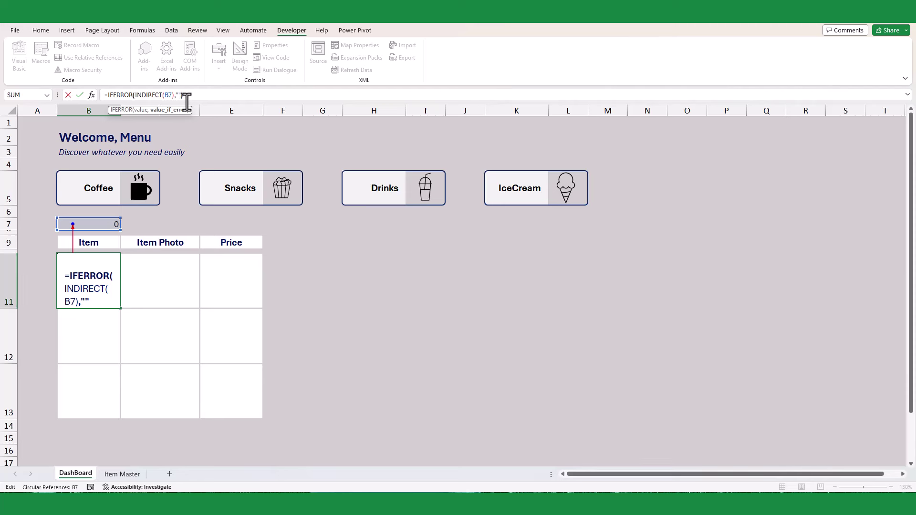
text(,"")
key(Return)
Hide B7's category text by giving it a background-matching font colour.
click(107, 223)
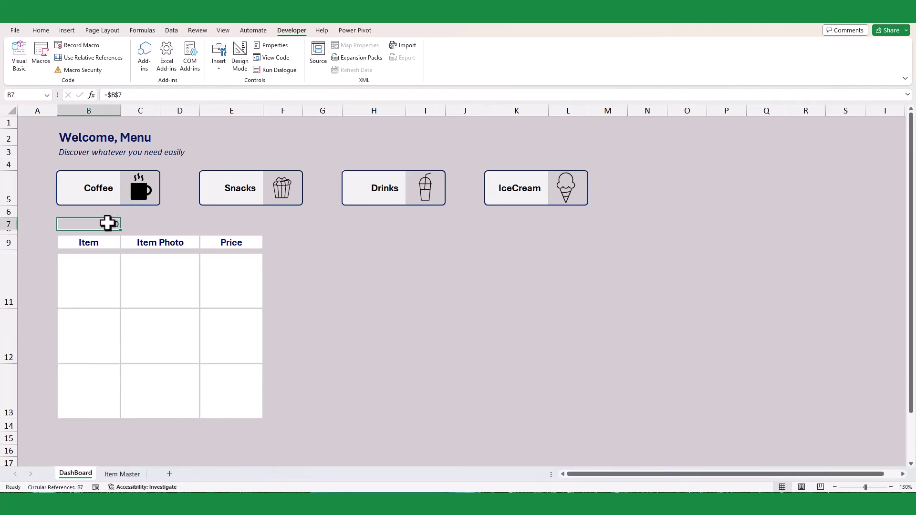
click(98, 188)
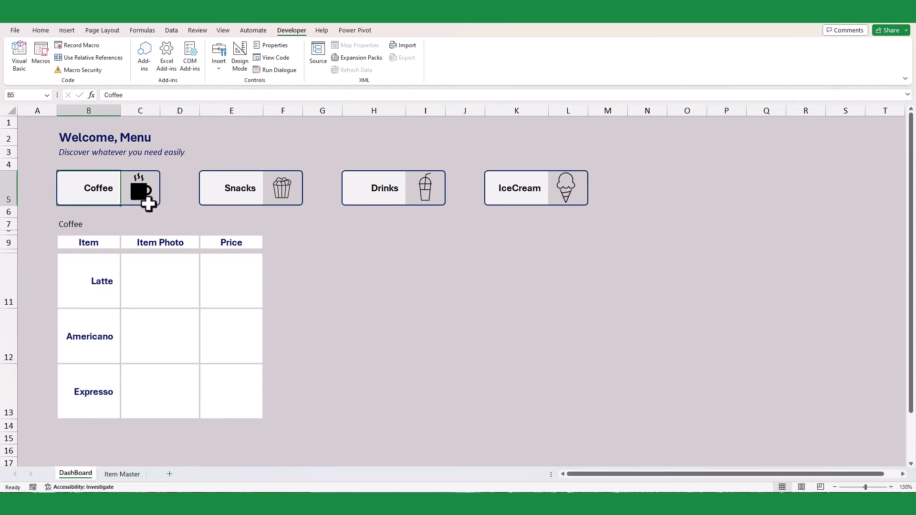
click(86, 223)
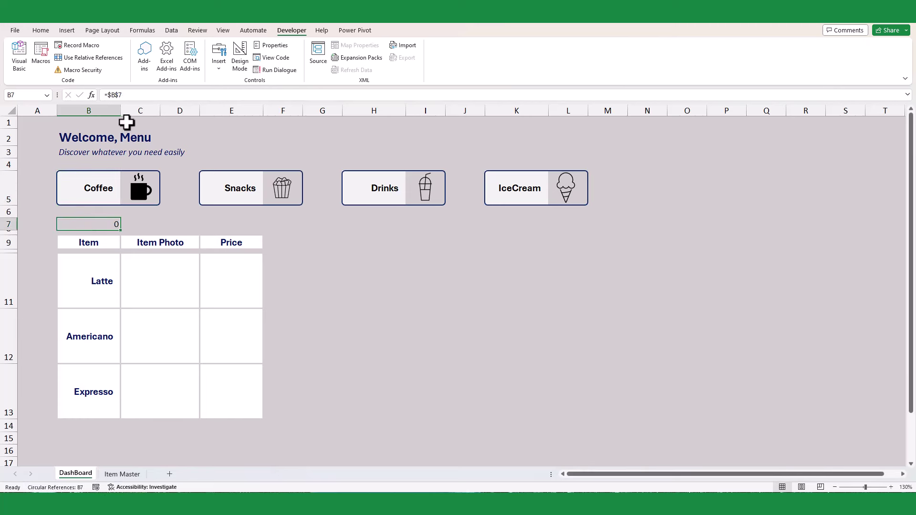
click(40, 30)
click(192, 63)
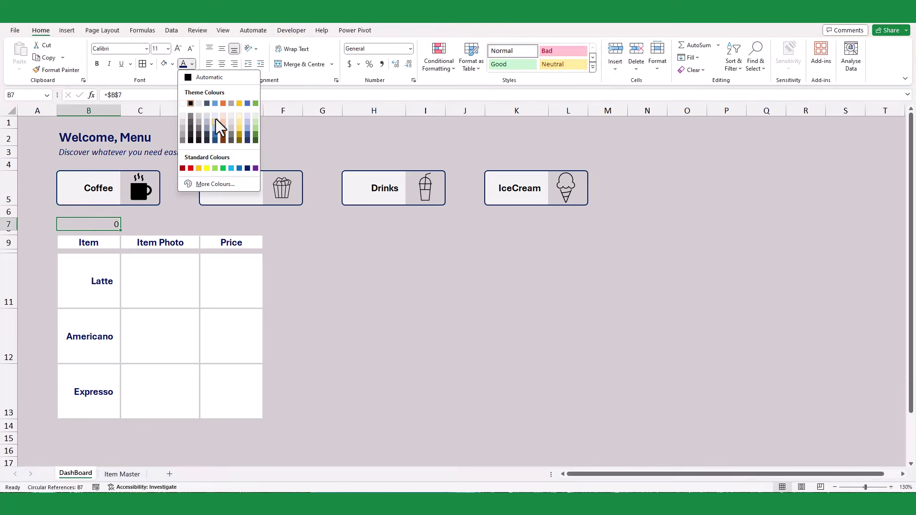
click(198, 117)
click(295, 305)
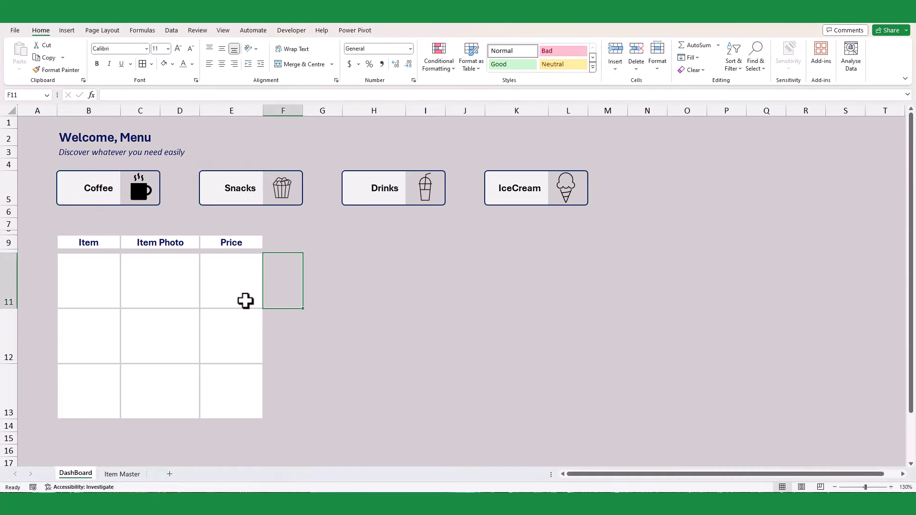
Test the item list by choosing Coffee, Snacks, then Coffee again.
click(114, 282)
click(90, 187)
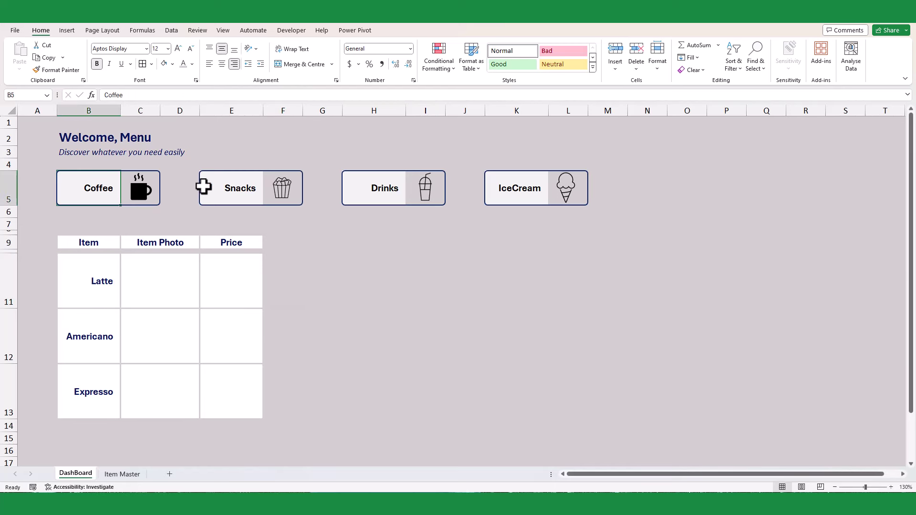
click(215, 191)
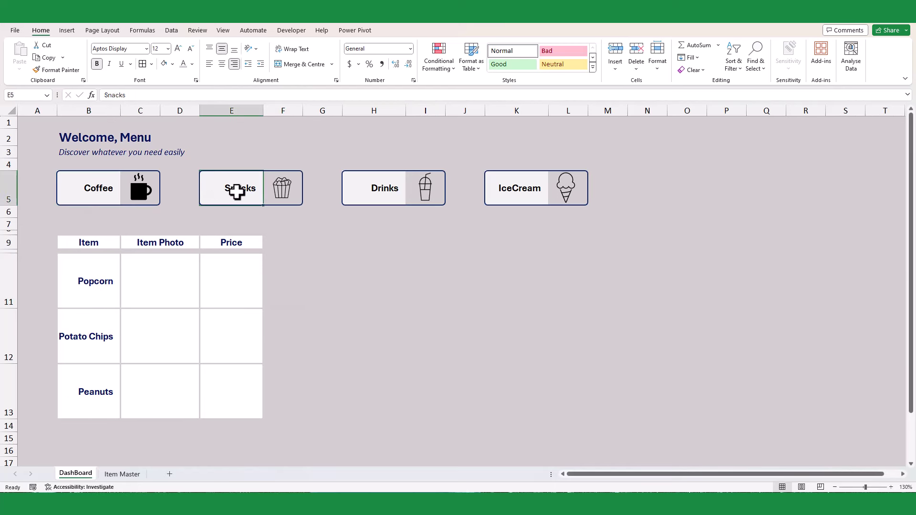
click(90, 194)
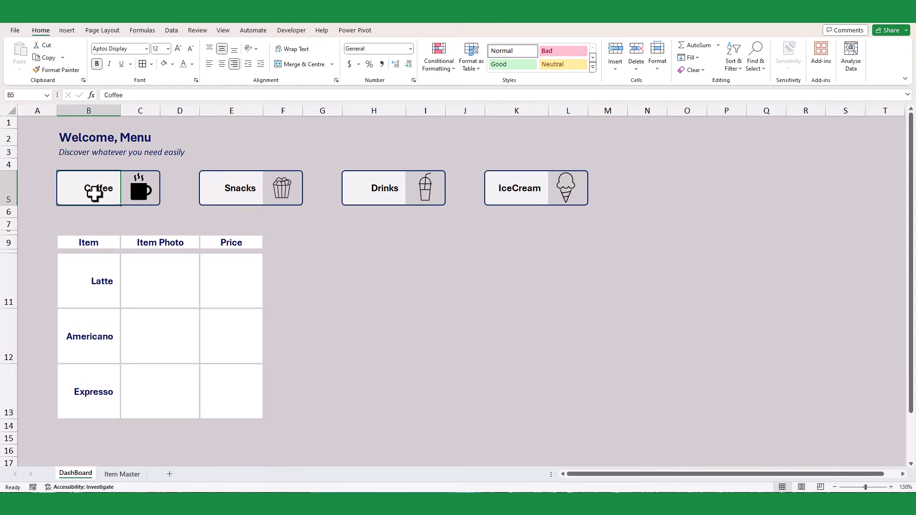
Start a VLOOKUP in C11 with lookup value B11 and table ItemMaster.
click(164, 294)
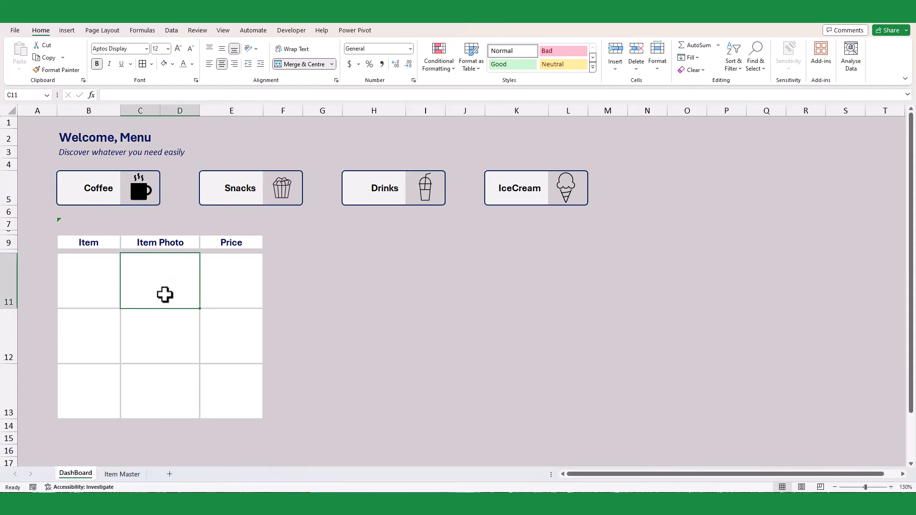
text(=vlok)
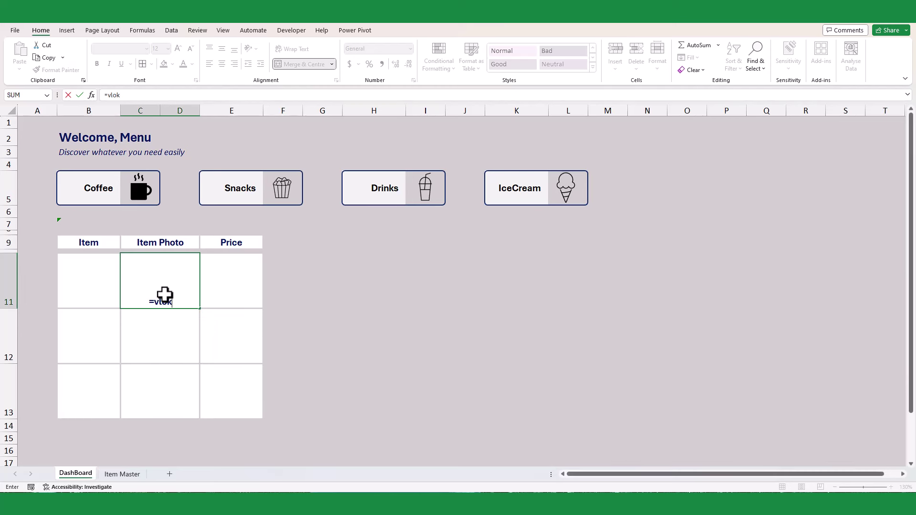
key(BackSpace)
key(Tab)
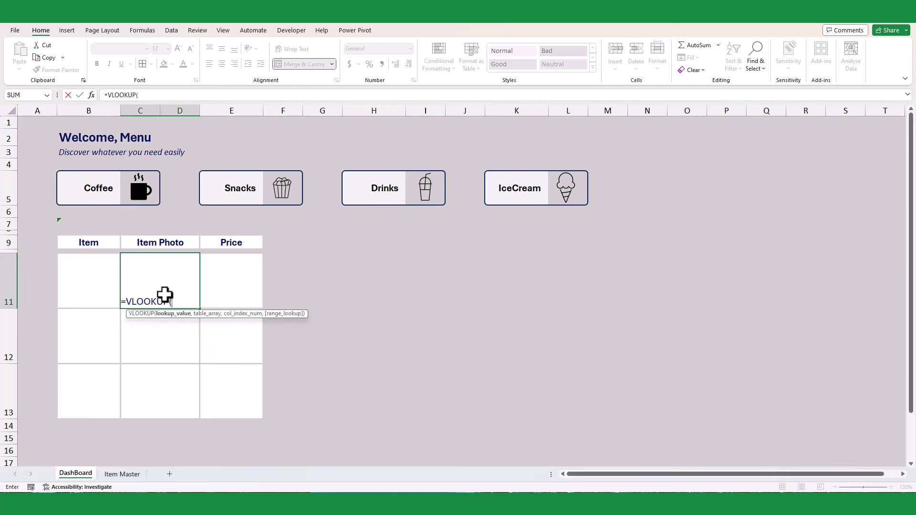
click(68, 282)
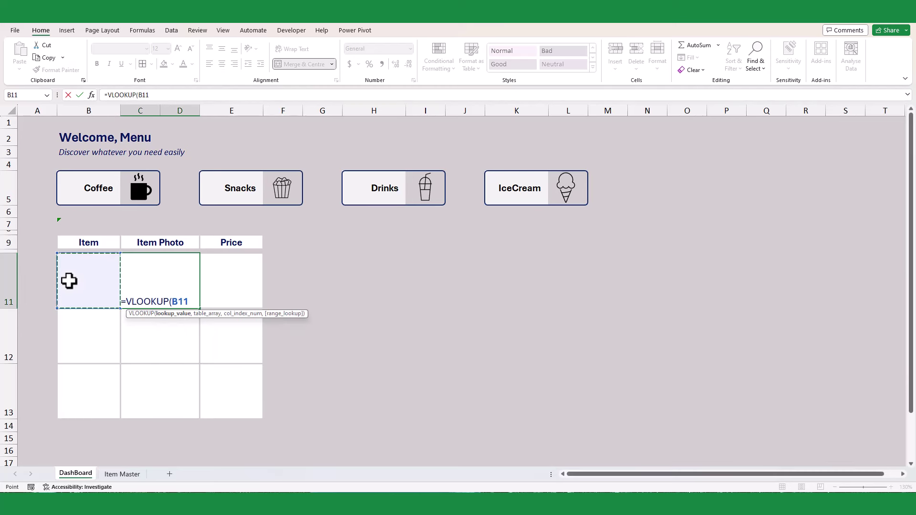
text(,)
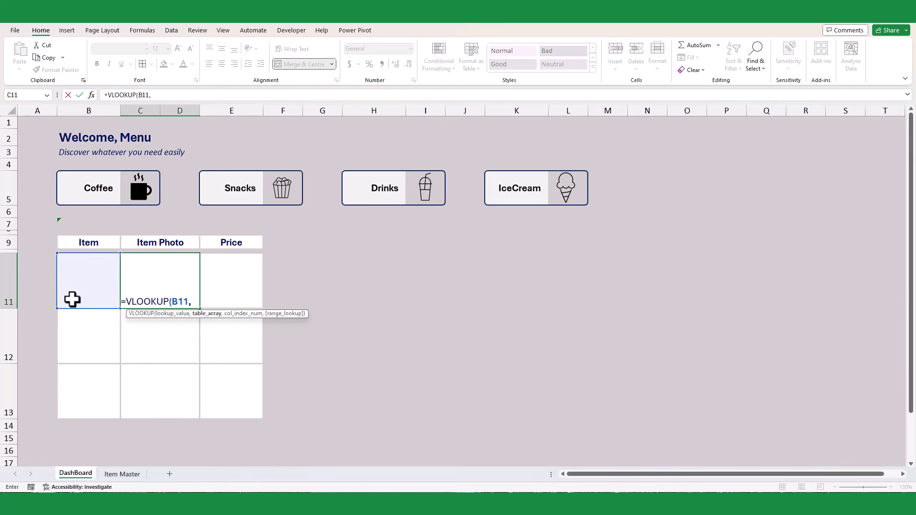
text(it)
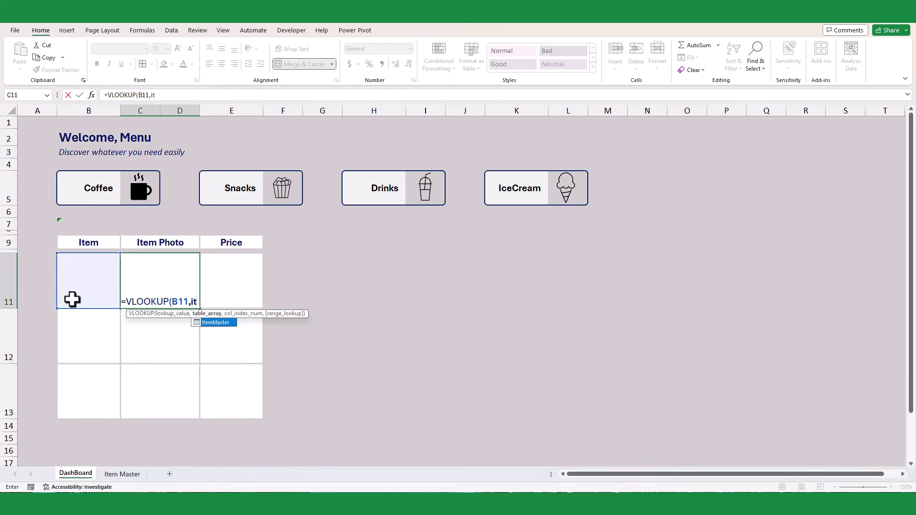
key(Tab)
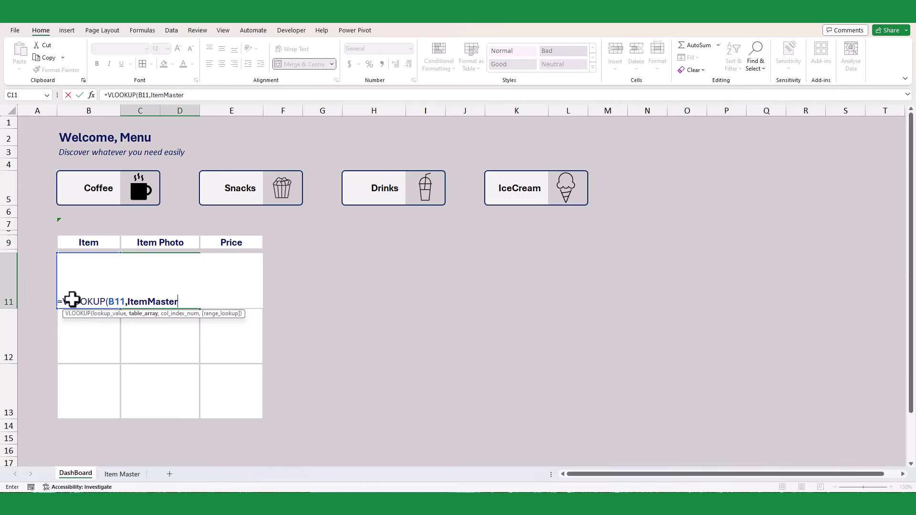
text(,)
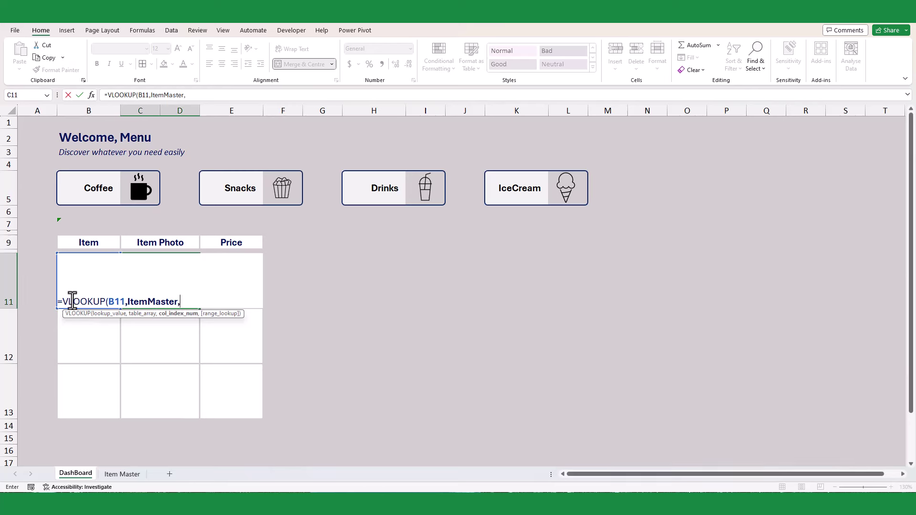
Finish the formula as =VLOOKUP(B11,ItemMaster,3,FALSE) after checking Item Master's columns.
click(119, 474)
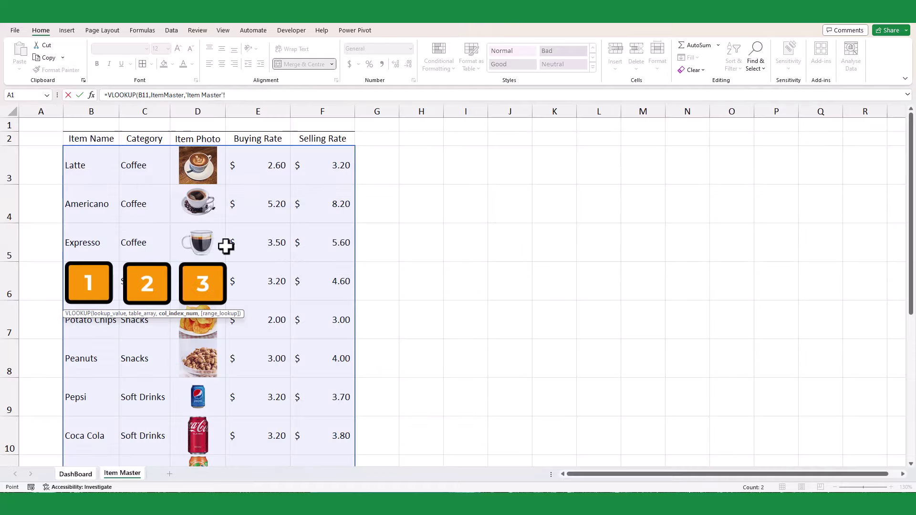
click(95, 474)
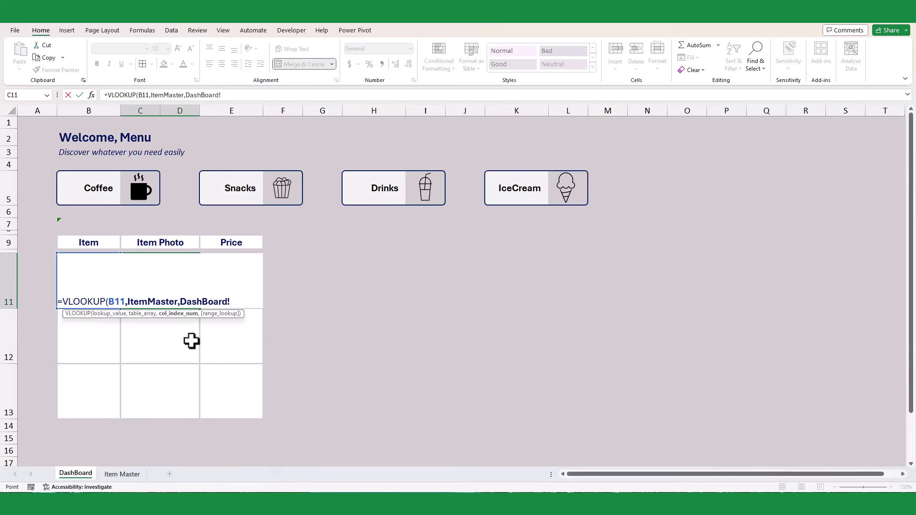
double_click(190, 315)
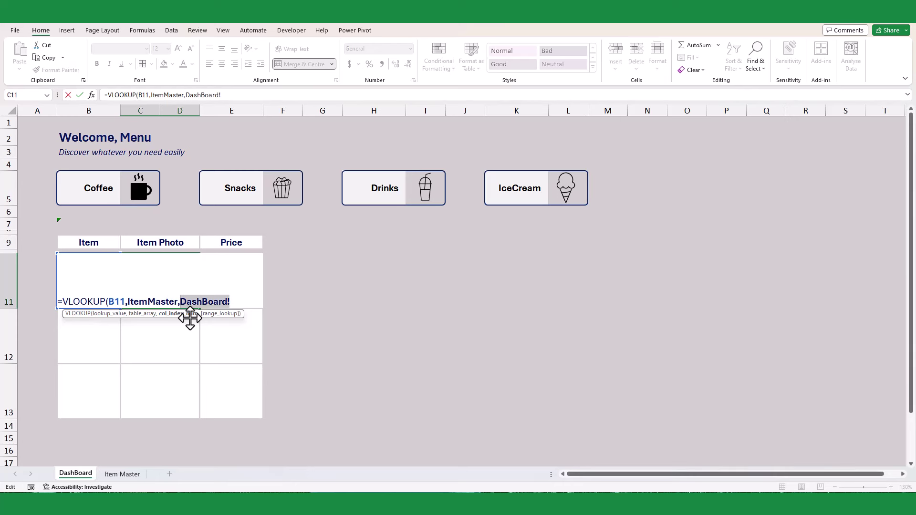
key(BackSpace)
text(3,)
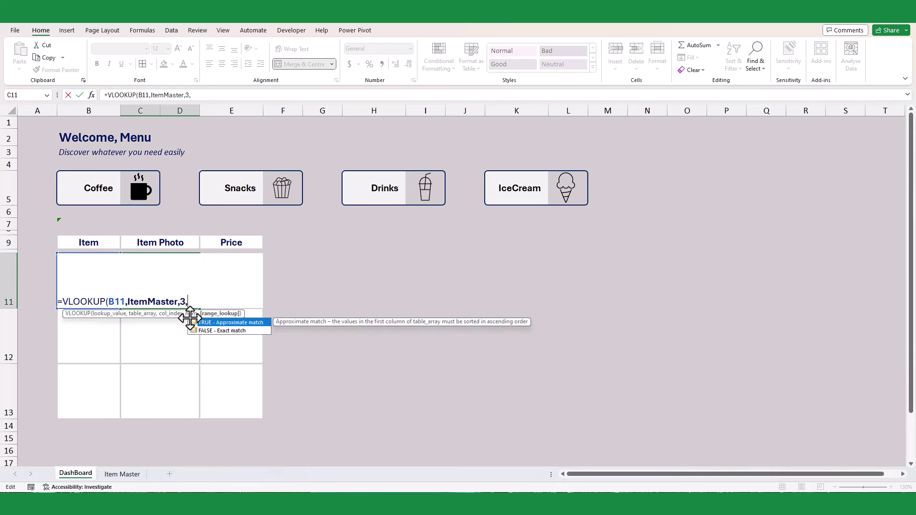
key(Down)
key(Tab)
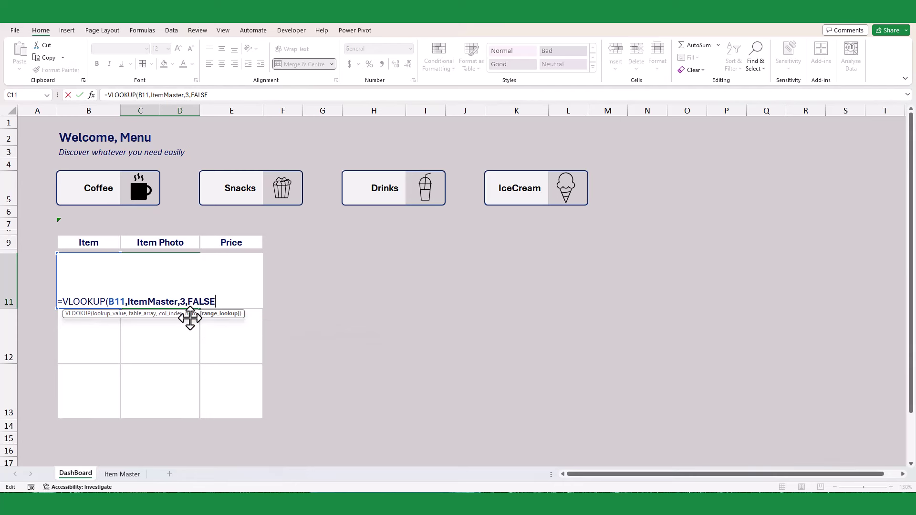
text())
key(Return)
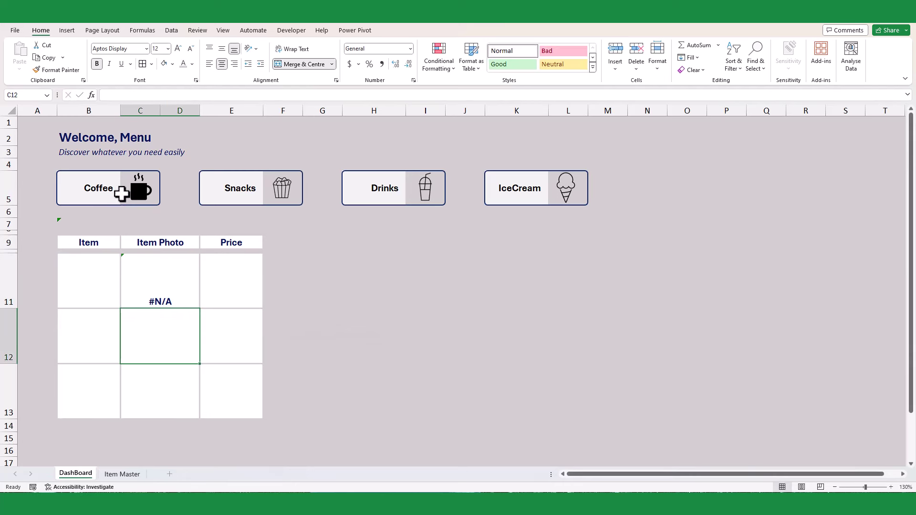
Choose Coffee, fill C11's formula down to C13, and reopen C11 for editing.
click(102, 191)
click(199, 298)
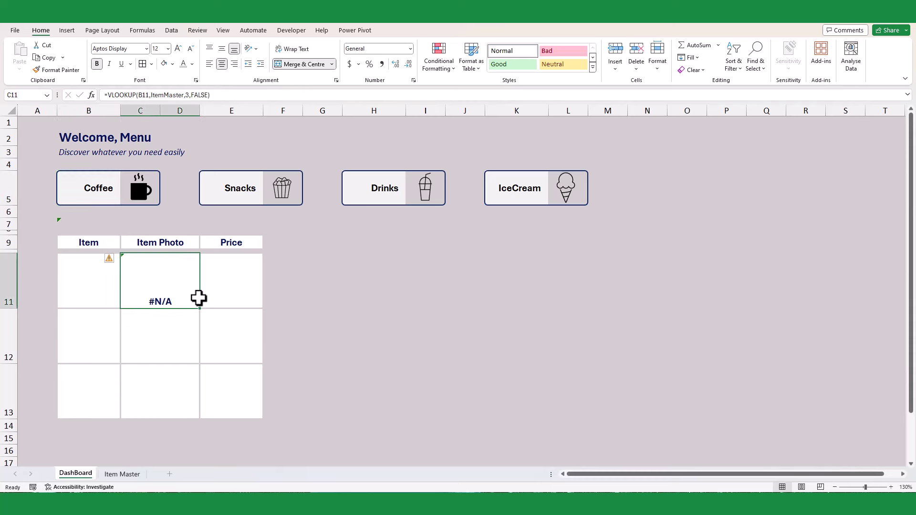
drag(202, 311, 194, 412)
click(168, 289)
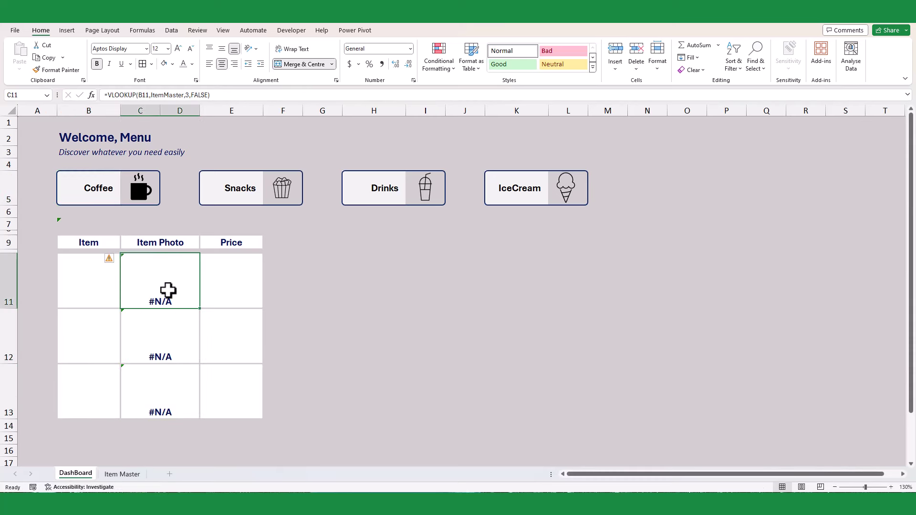
click(107, 95)
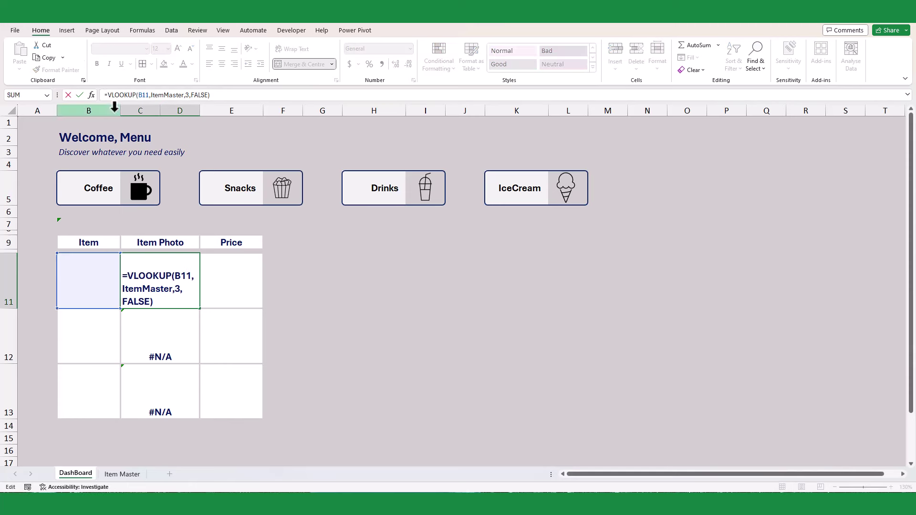
Wrap C11's lookup in IFERROR(…,"") and fill it down to C13.
text(IFERROR()
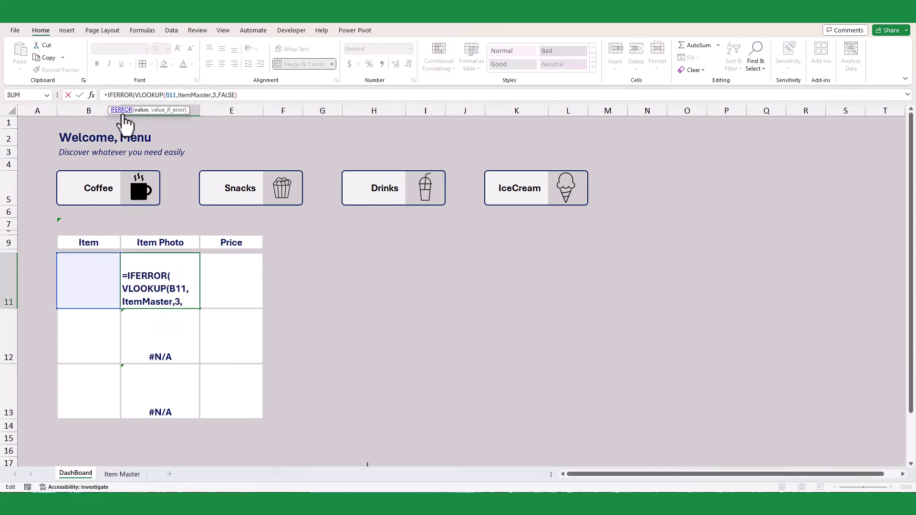
click(248, 95)
text(,""))
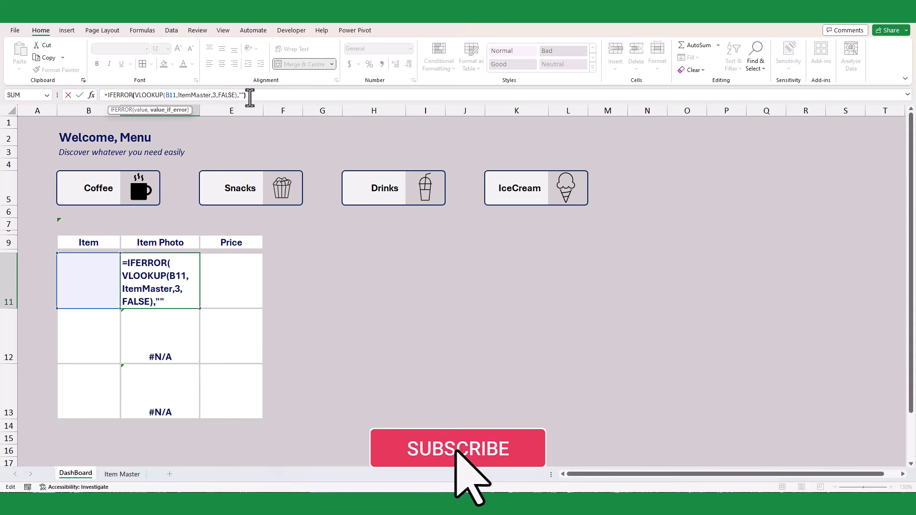
key(Return)
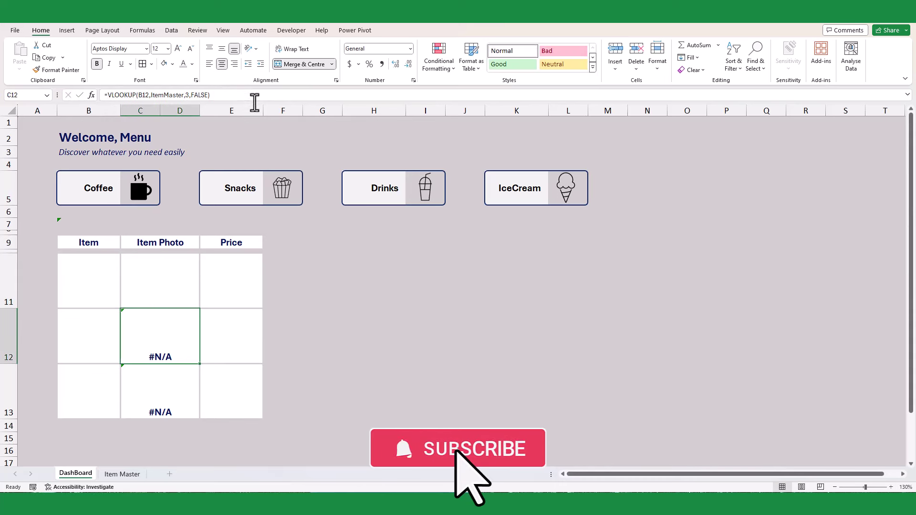
click(162, 262)
drag(200, 311, 197, 399)
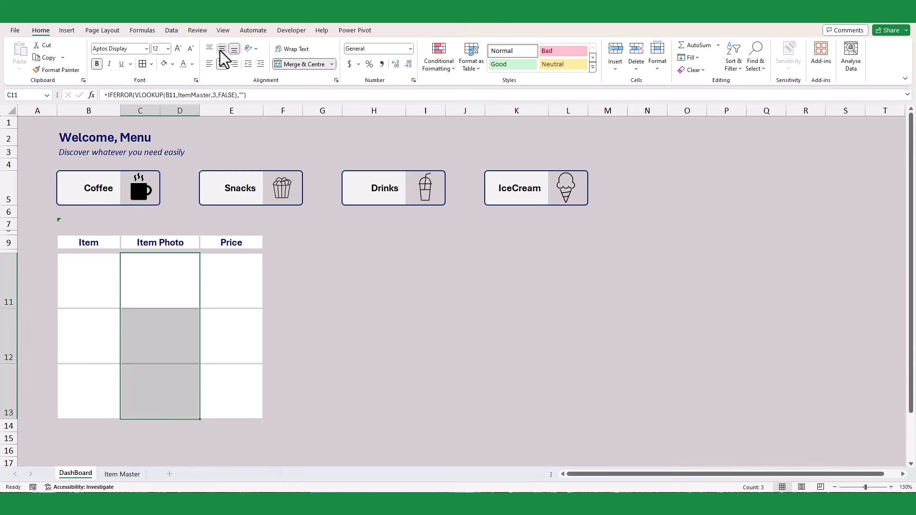
Copy C11's formula text from the formula bar and view the Item Master sheet.
click(219, 304)
click(156, 272)
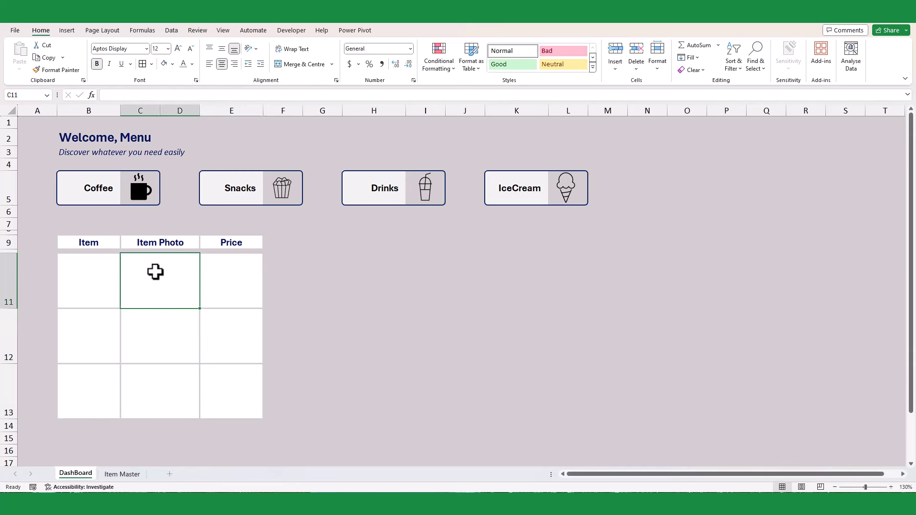
click(251, 95)
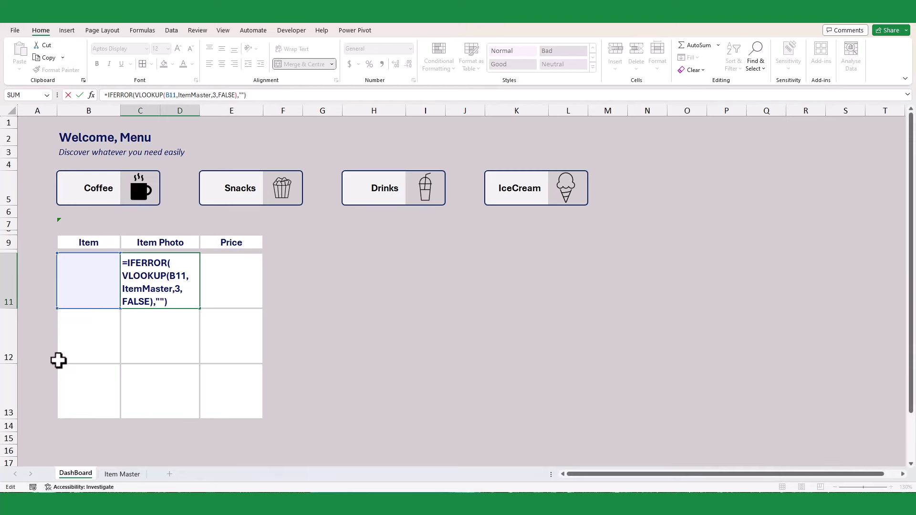
shift+click(103, 95)
key(ctrl+c)
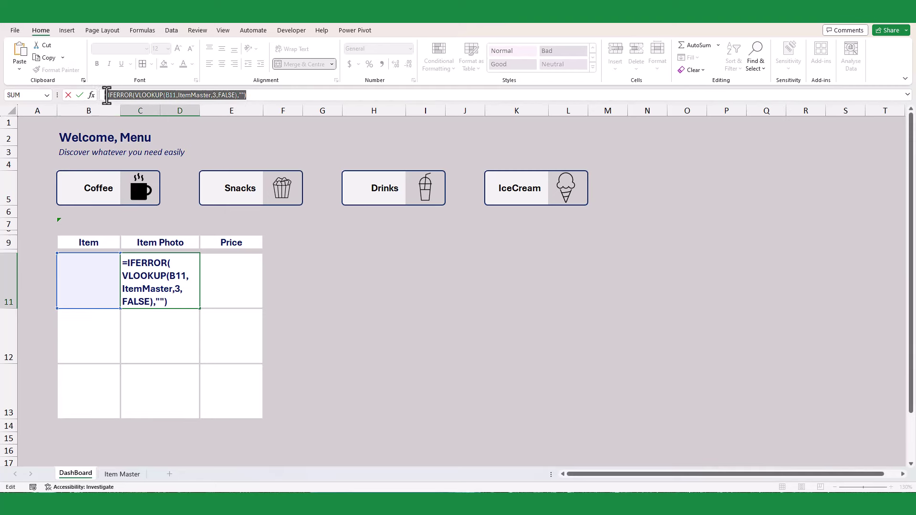
key(Escape)
click(122, 474)
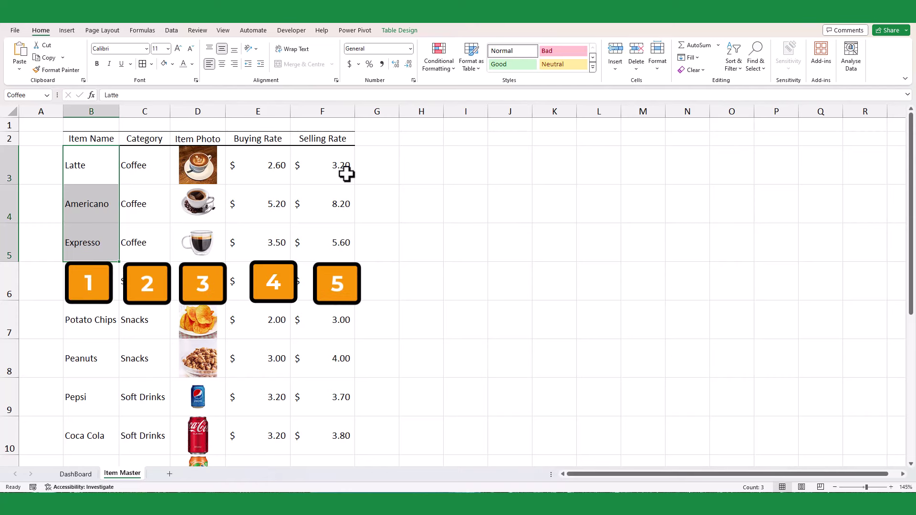
Put =IFERROR(VLOOKUP(B11,ItemMaster,5,FALSE),"") in DashBoard Price cell E11.
click(75, 473)
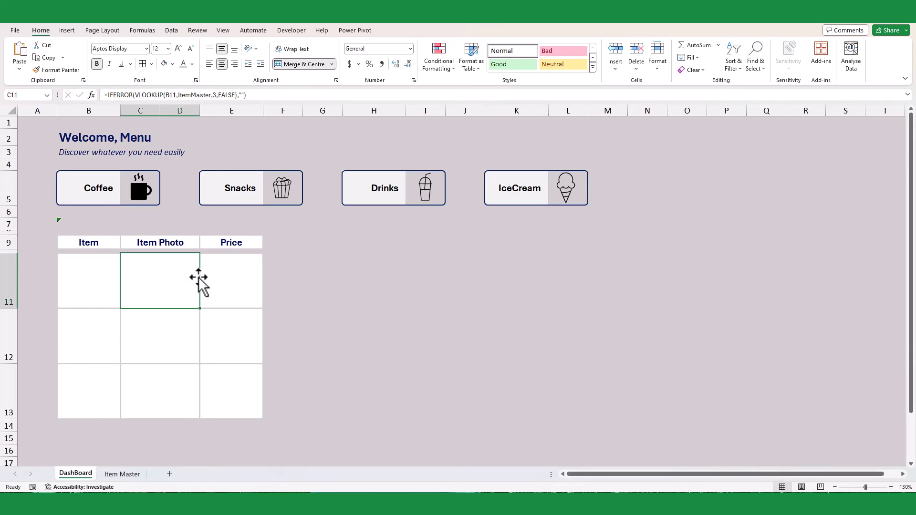
click(219, 277)
click(208, 95)
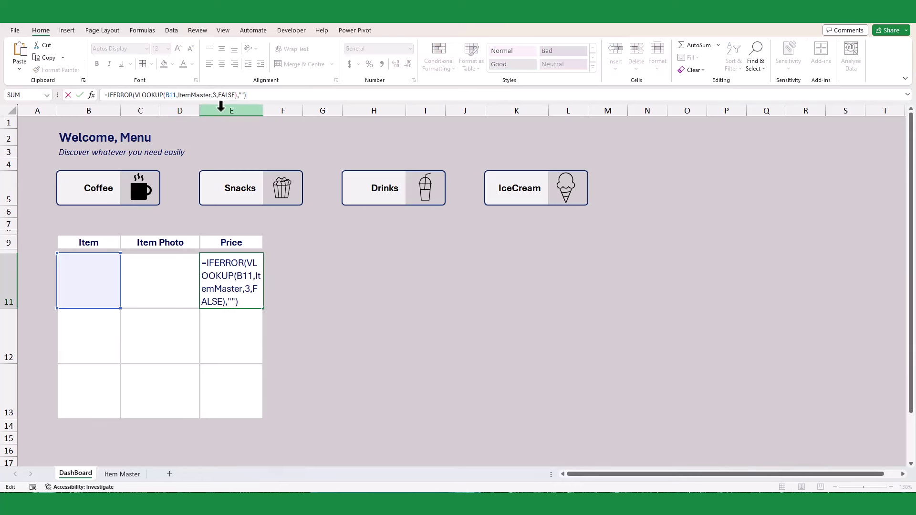
double_click(214, 95)
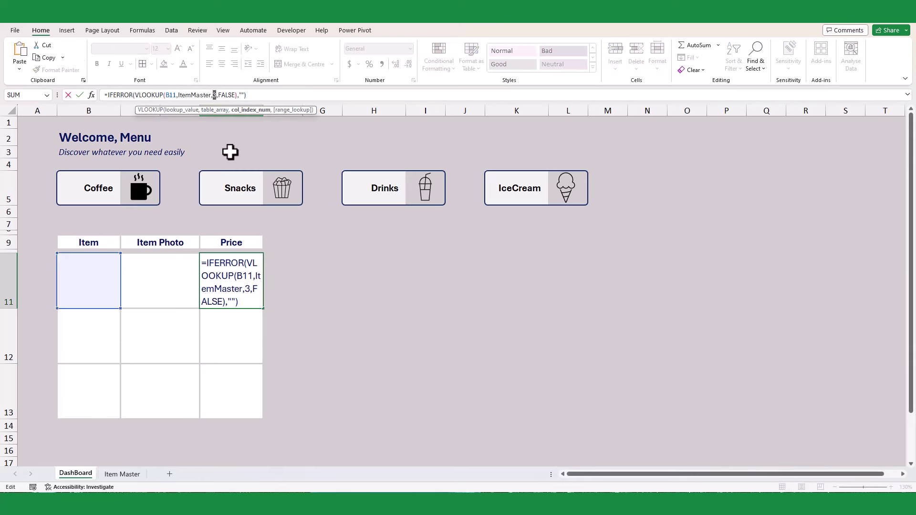
key(Return)
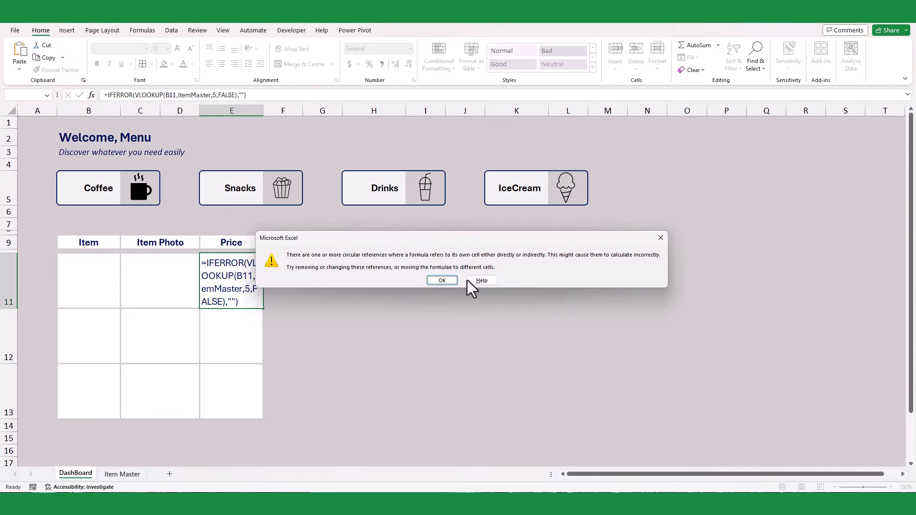
Dismiss the warning, middle-align E11 with Accounting $ format, and fill down to E13.
click(449, 280)
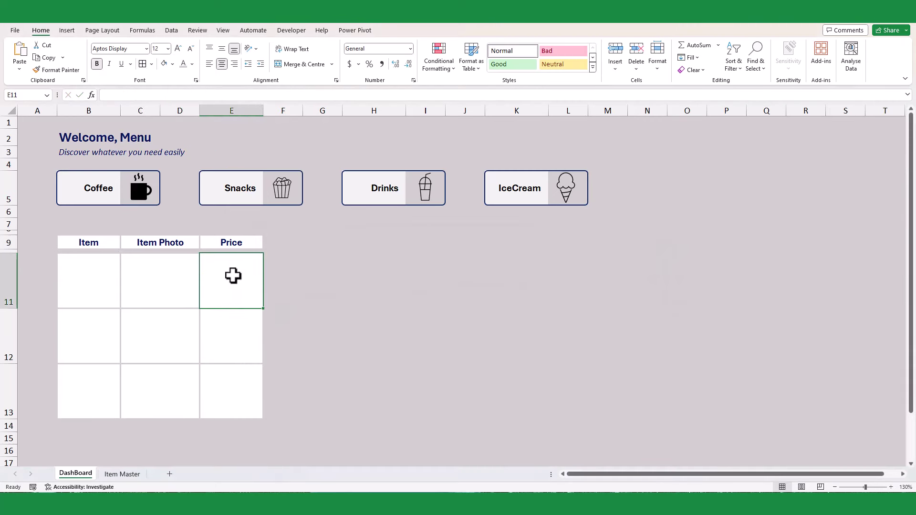
click(92, 220)
click(93, 188)
click(214, 281)
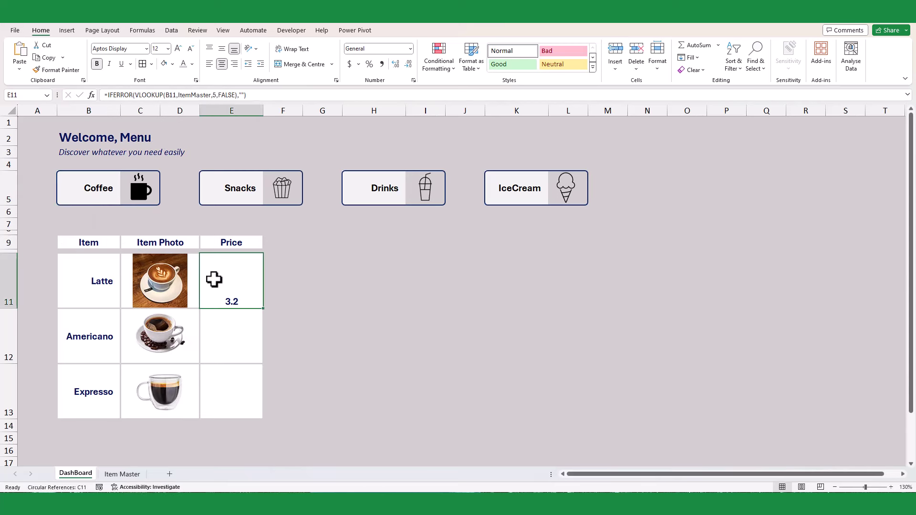
click(222, 49)
click(350, 64)
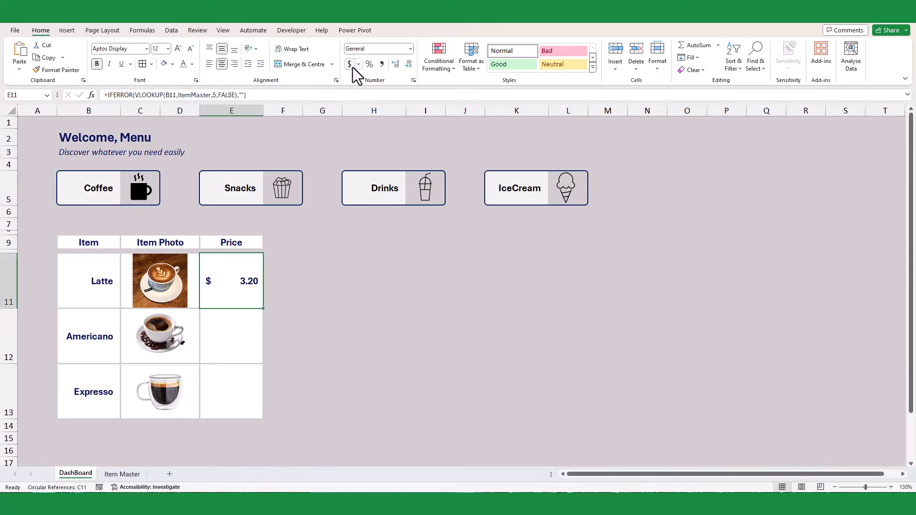
drag(262, 309, 264, 418)
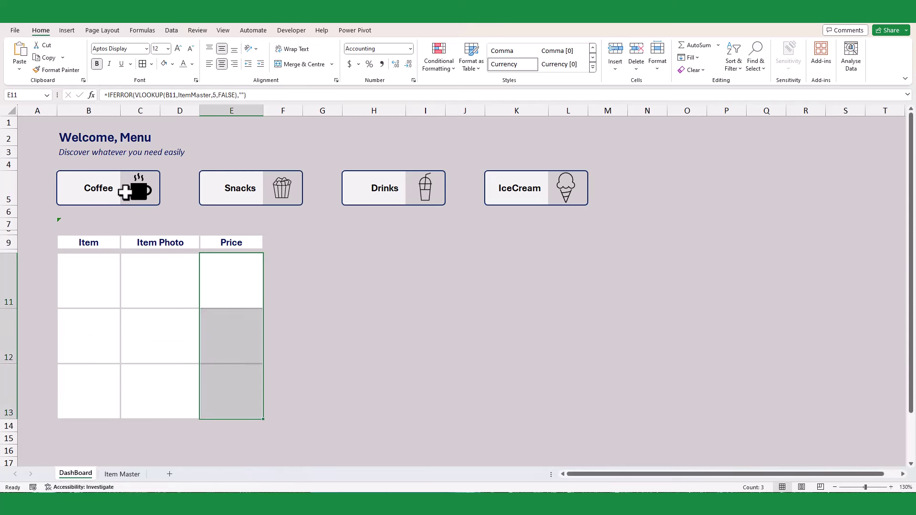
Test the table with Coffee, Snacks, Drinks and IceCream, ending on Coffee.
click(97, 189)
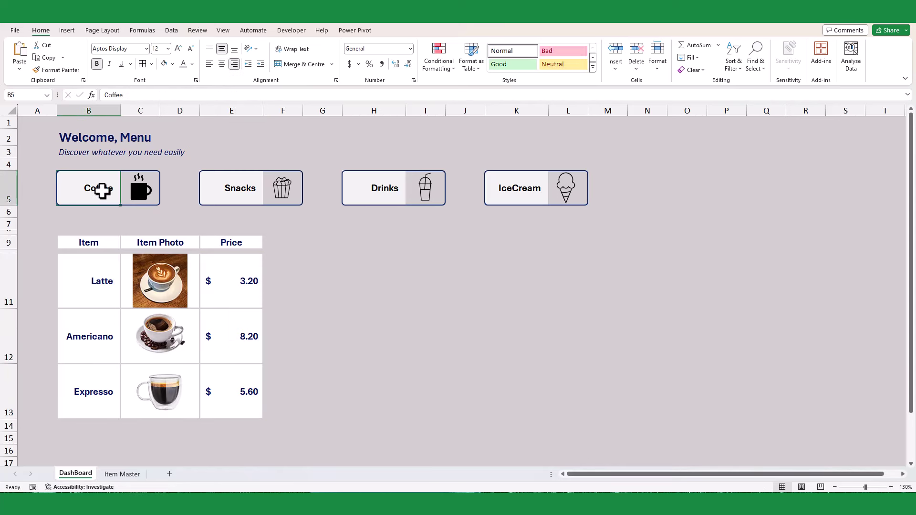
click(228, 194)
click(359, 193)
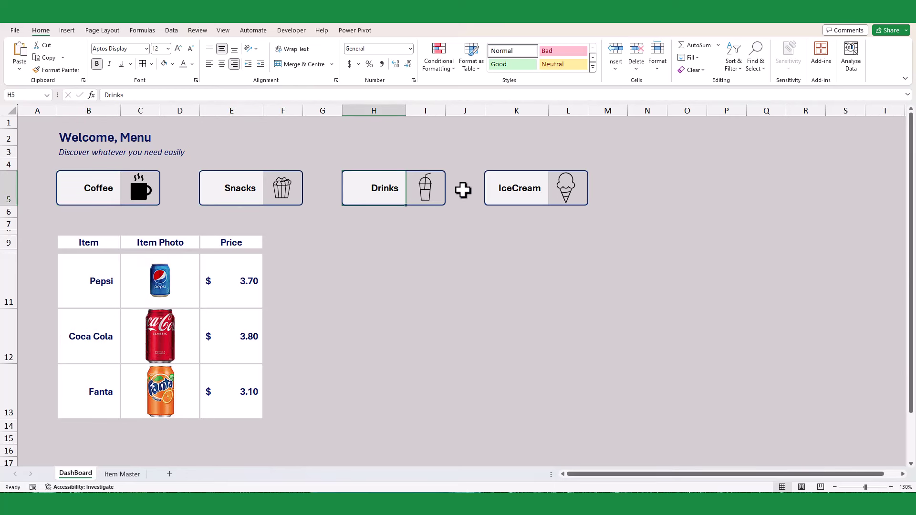
click(509, 186)
click(98, 198)
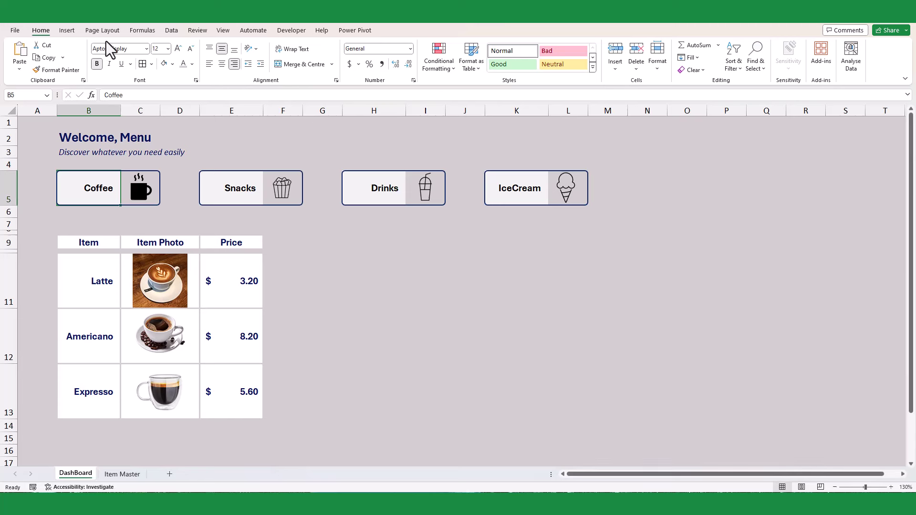
Create a new formula-based conditional formatting rule =$B$7="Coffee" for the Coffee button.
click(440, 73)
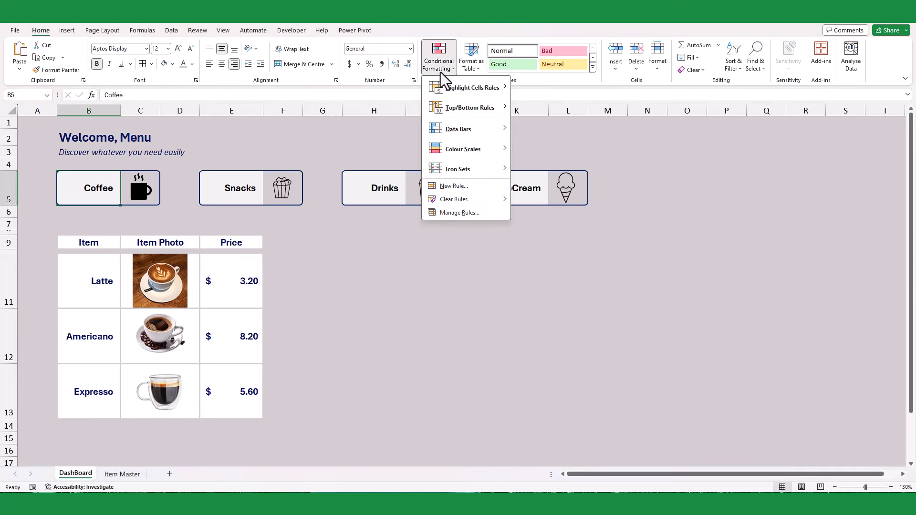
click(452, 186)
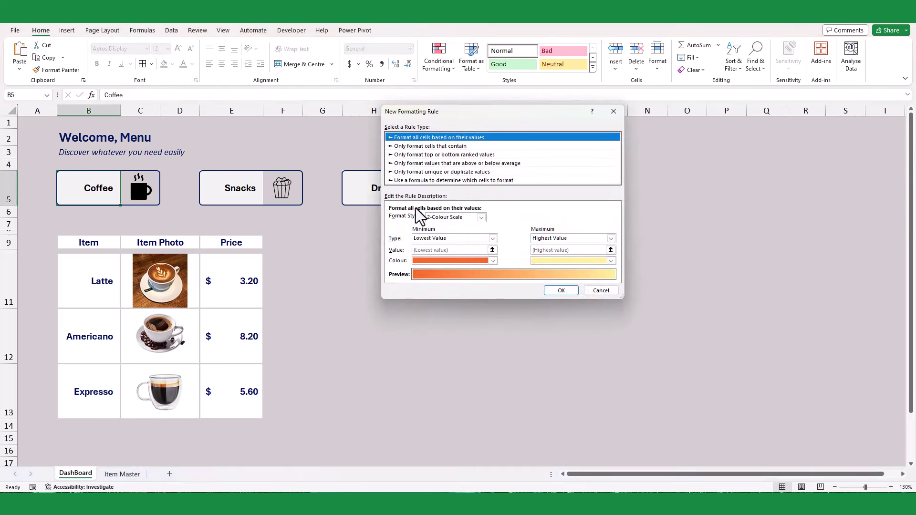
click(405, 181)
click(413, 220)
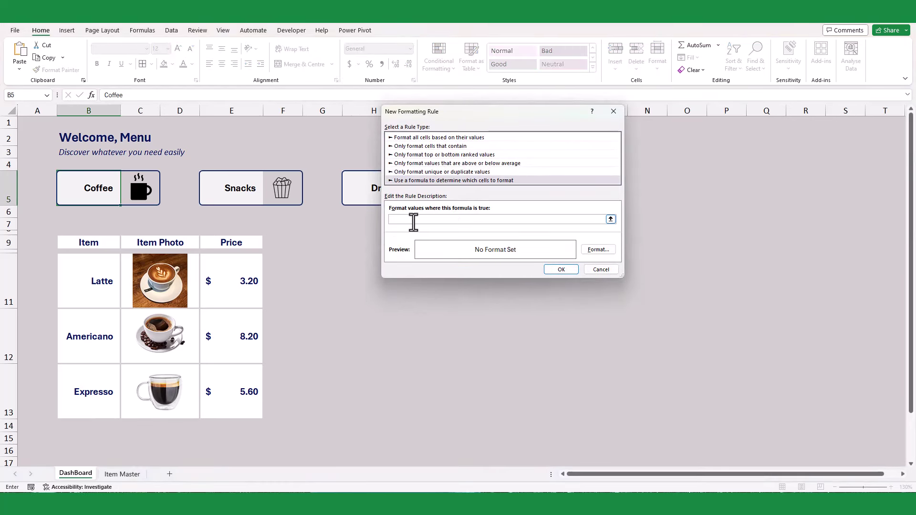
text(=)
click(96, 225)
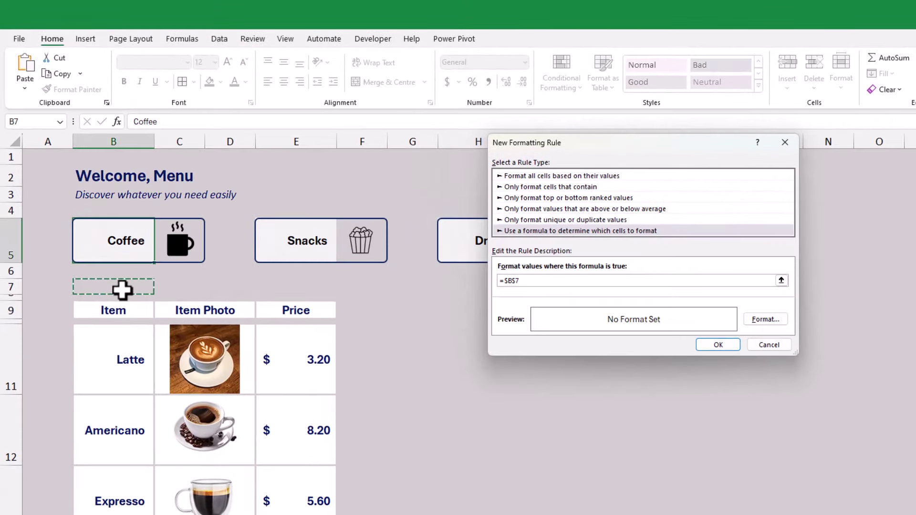
text(="Coffee)
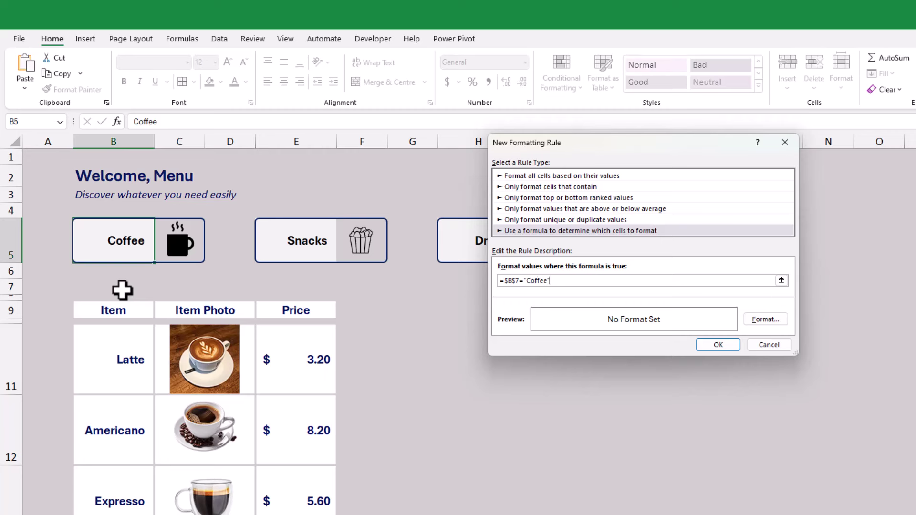
Give the rule a green fill and white font, and save it.
click(754, 318)
click(603, 109)
click(557, 230)
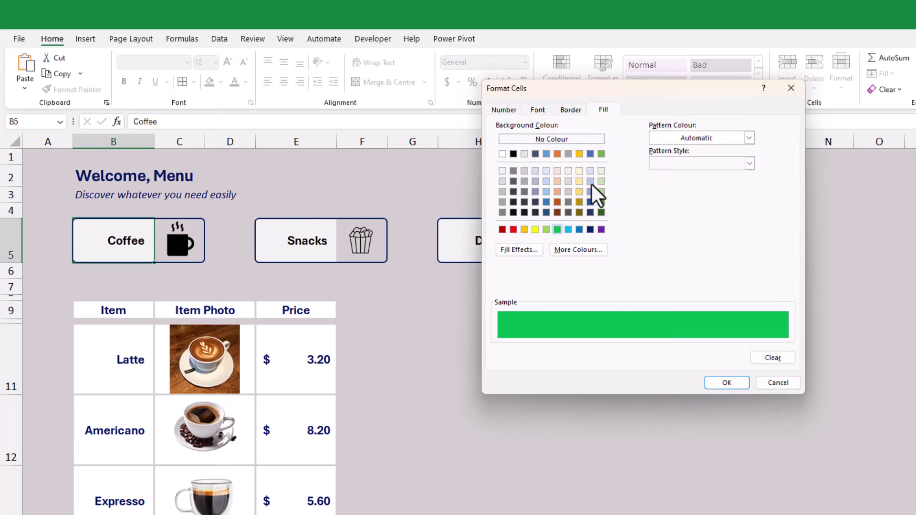
click(538, 109)
click(682, 214)
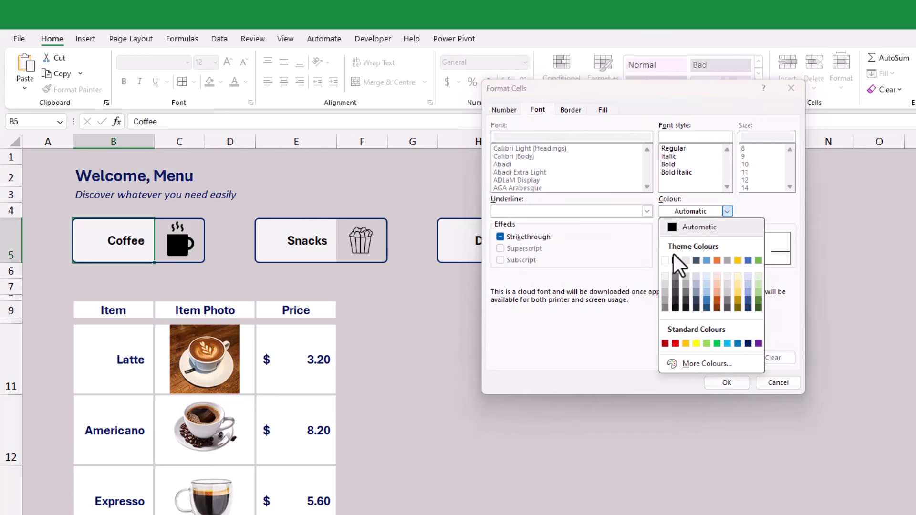
click(666, 262)
click(727, 382)
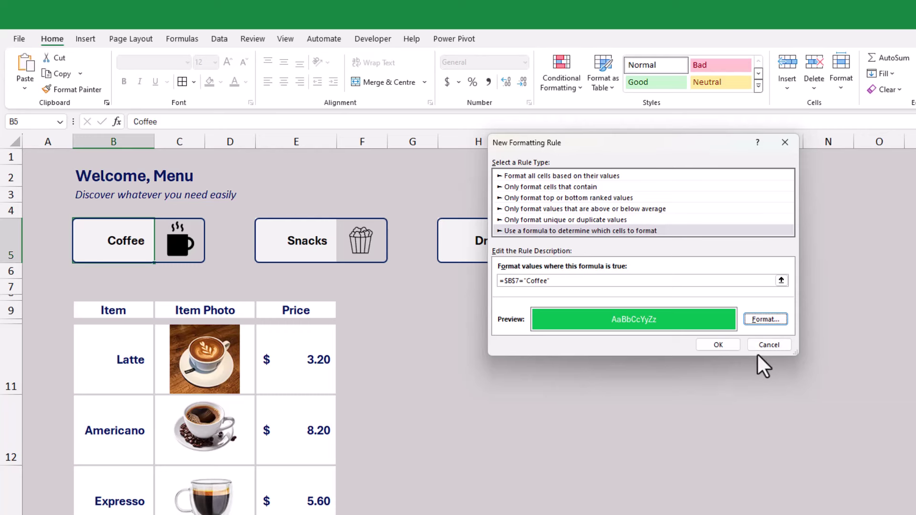
click(718, 344)
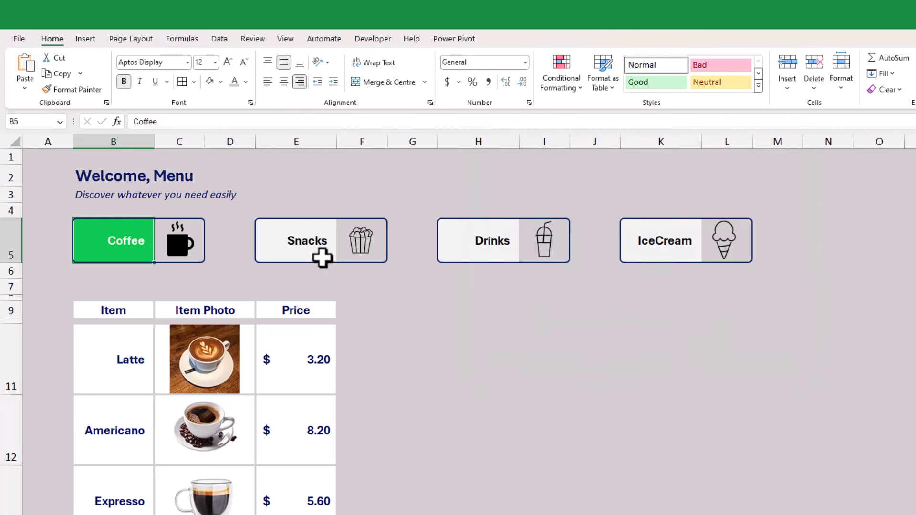
Test the Snacks and Coffee choices, then copy the Coffee button's formatting onto the Snacks button.
click(316, 245)
click(128, 240)
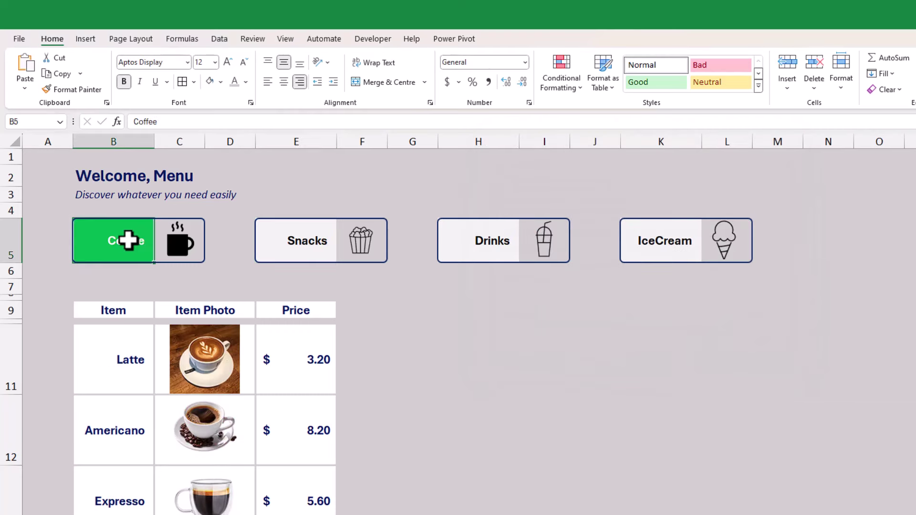
click(305, 241)
click(130, 241)
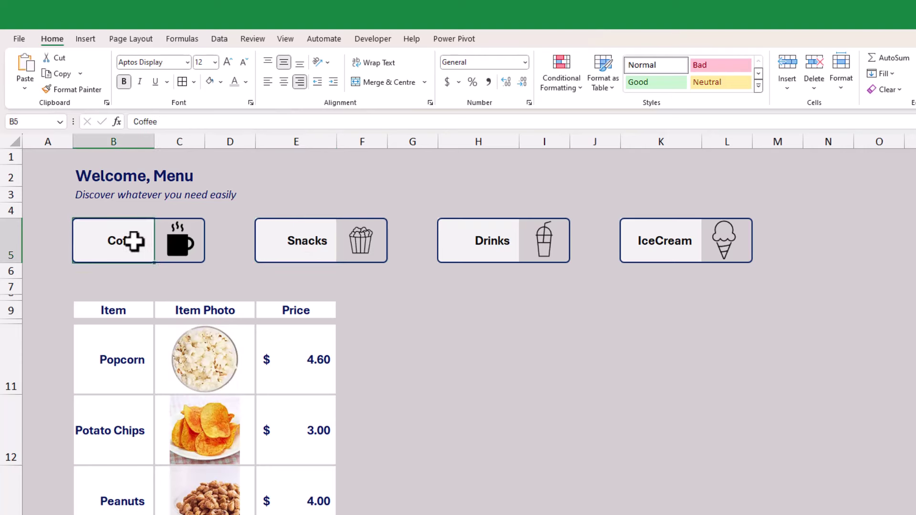
click(72, 89)
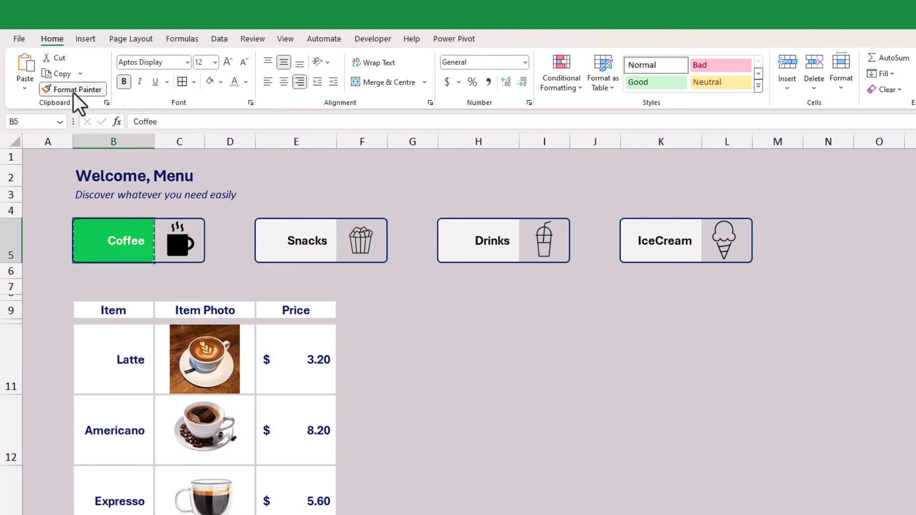
click(299, 234)
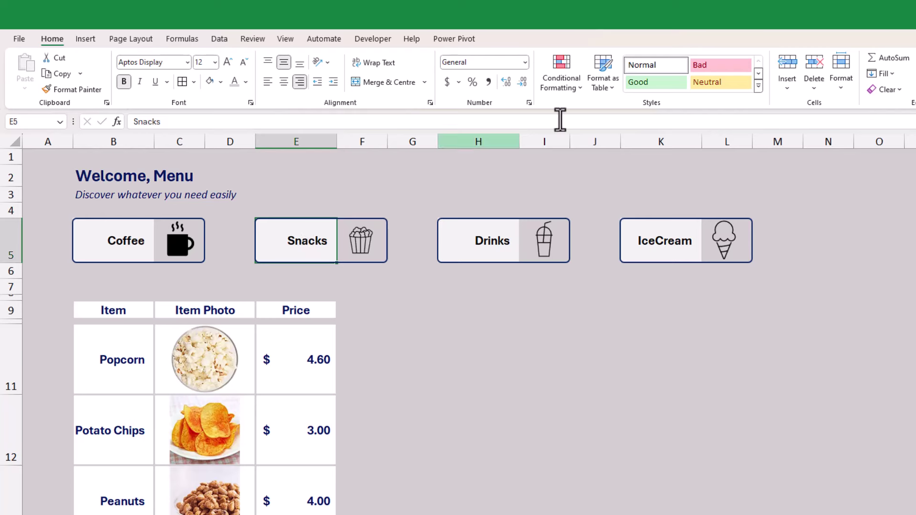
Edit the Snacks button's highlight rule so it checks =$B$7="Snacks".
click(577, 83)
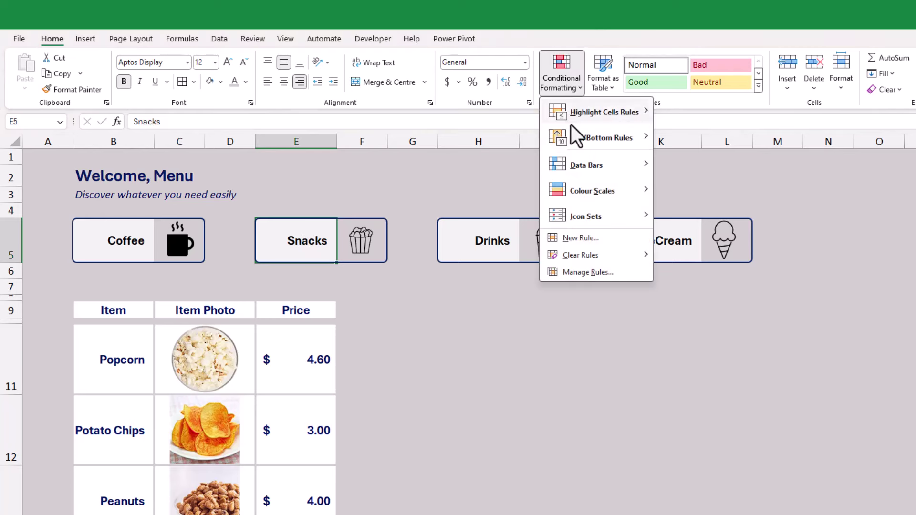
click(577, 273)
click(477, 235)
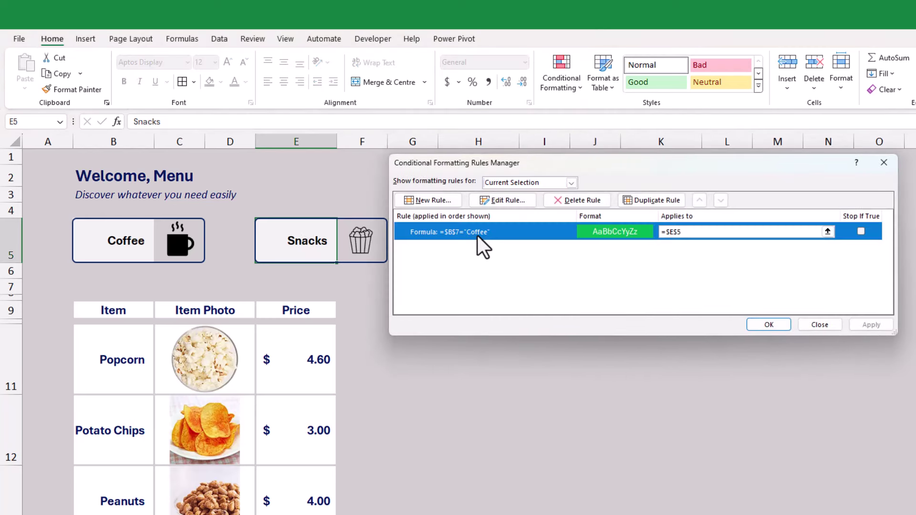
click(500, 199)
drag(548, 281, 528, 281)
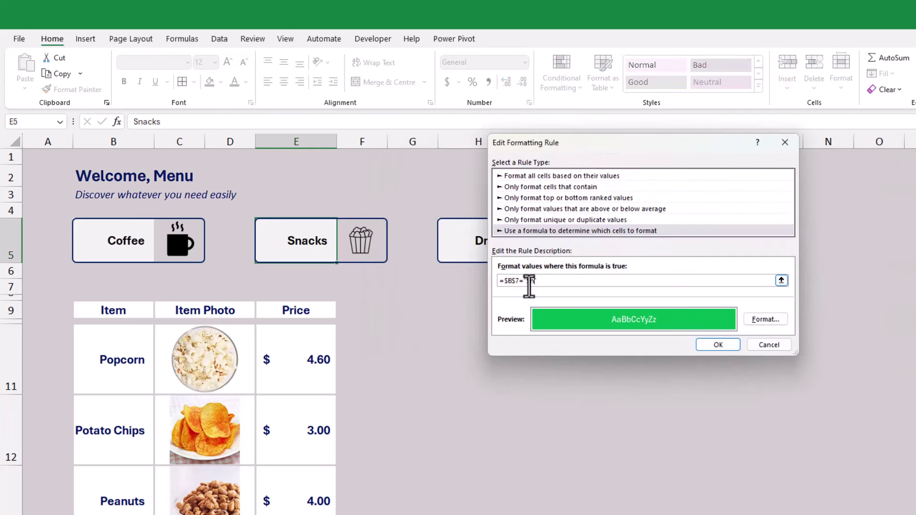
click(711, 346)
click(870, 326)
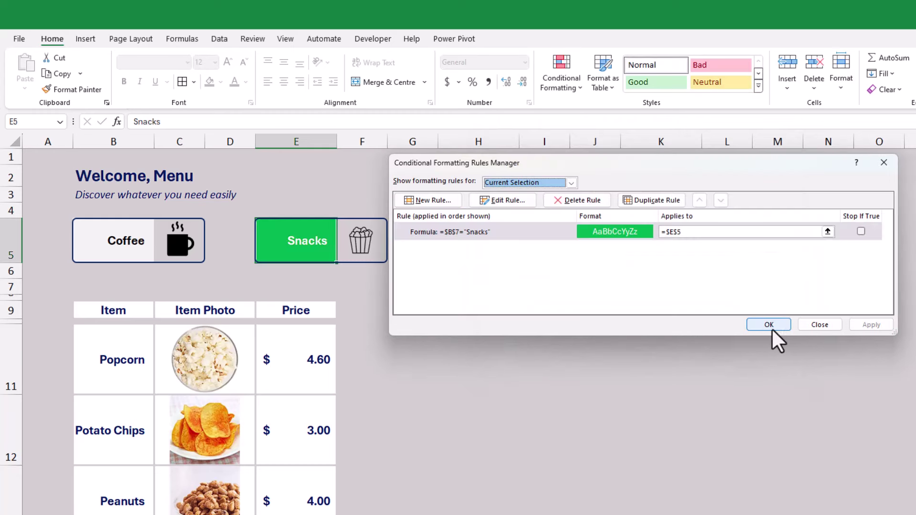
click(769, 325)
Test the highlight, then Format Paint the Snacks green rule onto the Drinks and IceCream buttons.
click(120, 246)
click(304, 246)
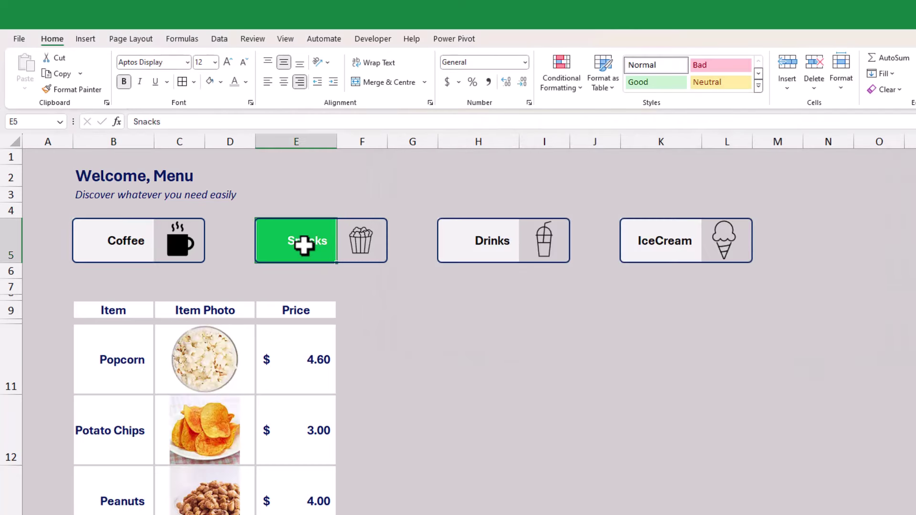
click(71, 90)
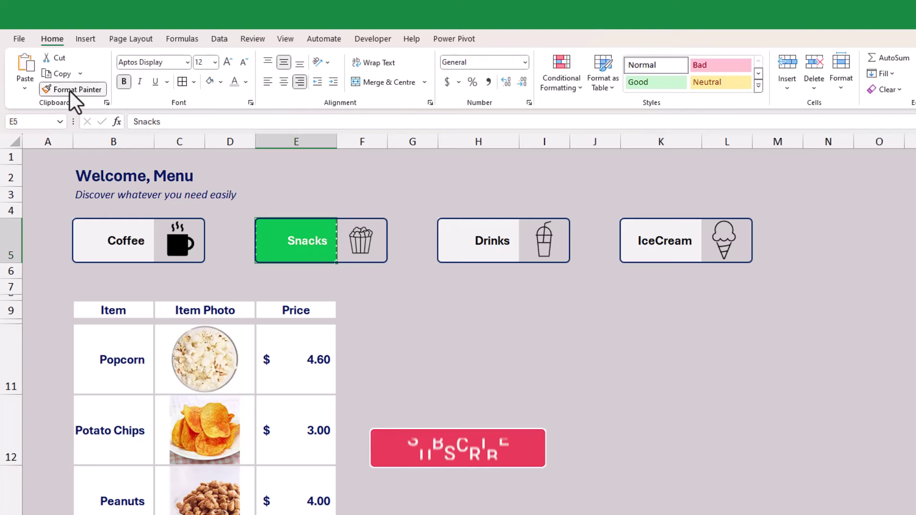
click(462, 240)
click(661, 240)
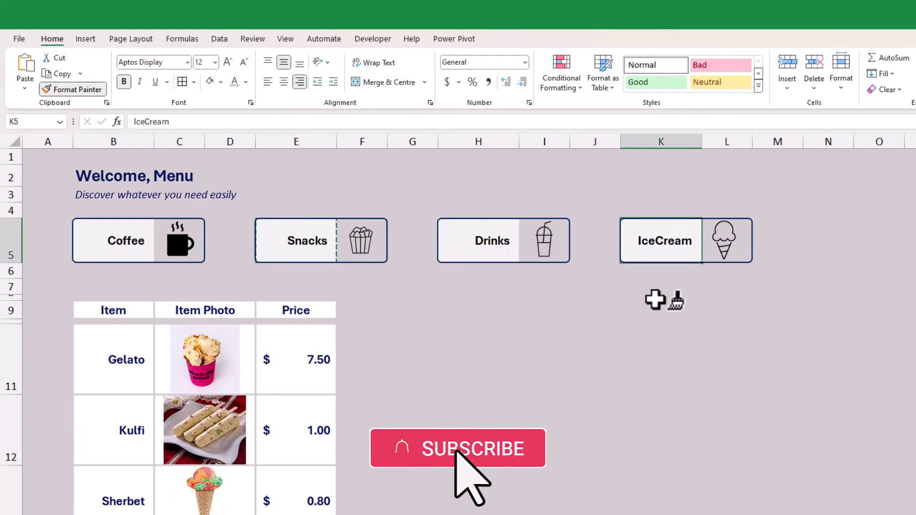
Change the Drinks button's copied rule formula to =$B$7="Drinks".
click(486, 234)
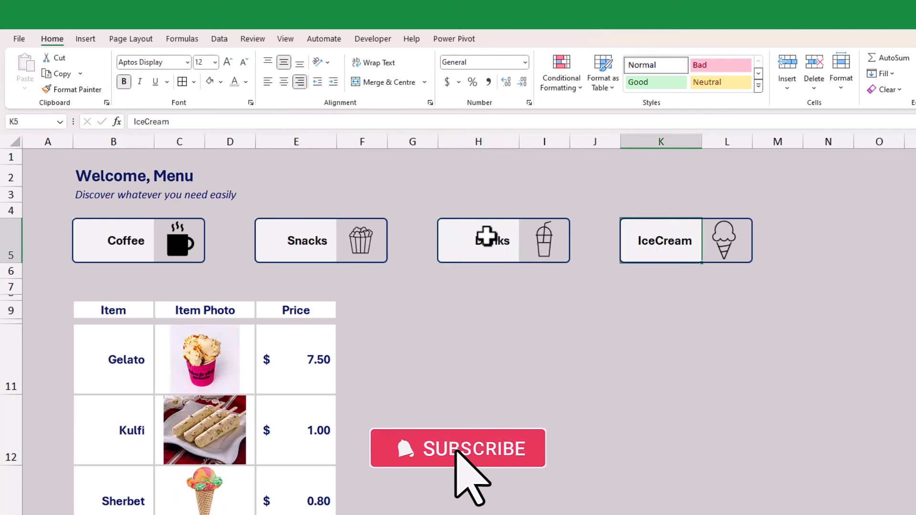
click(574, 88)
click(586, 272)
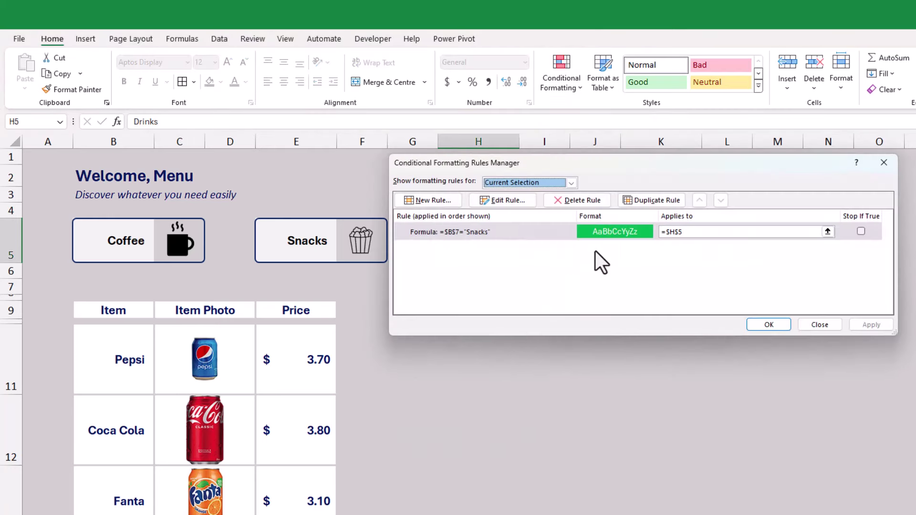
click(520, 232)
click(503, 200)
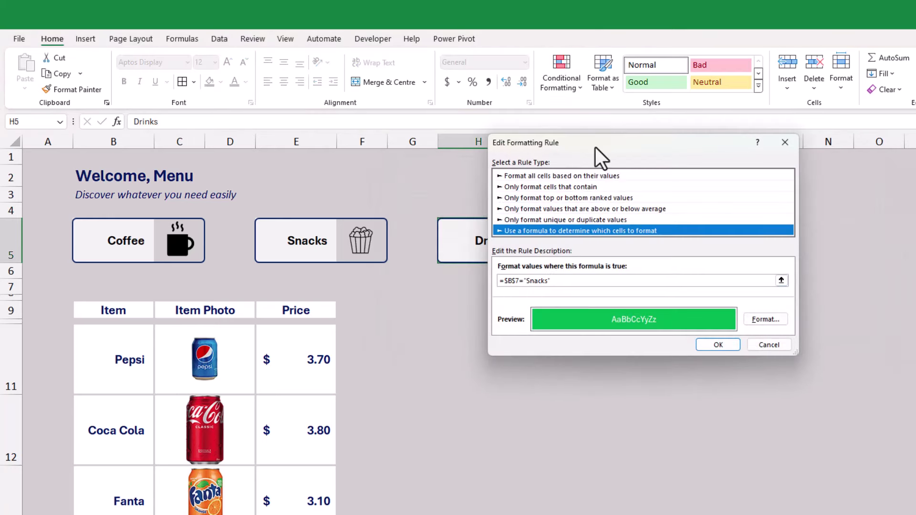
drag(594, 147, 516, 286)
click(465, 419)
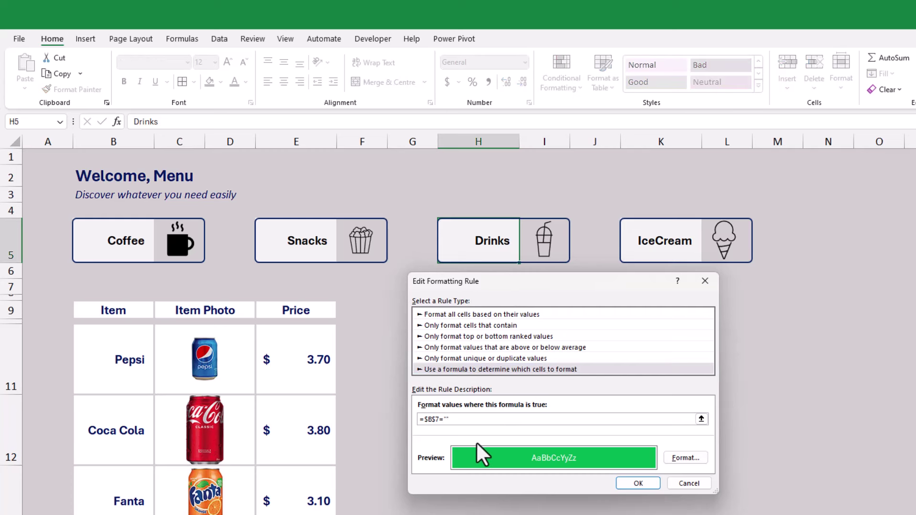
text(Drinks)
click(630, 483)
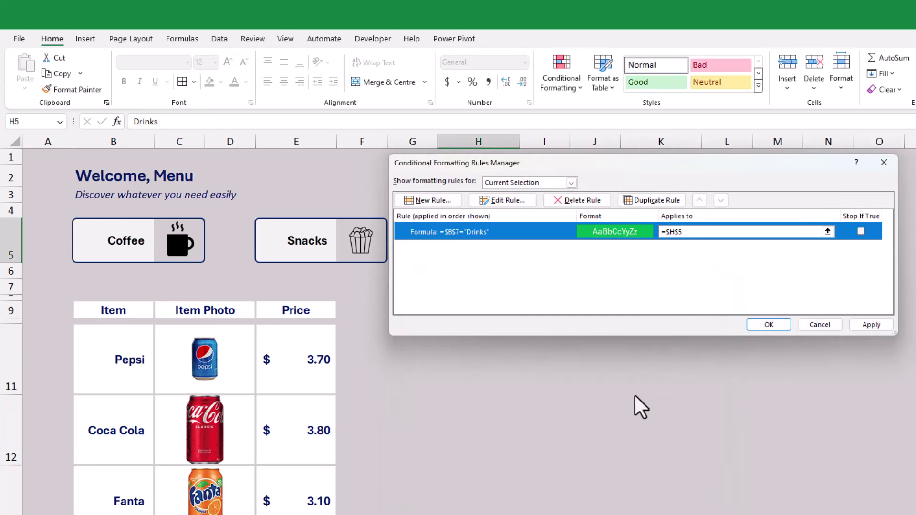
click(873, 328)
click(767, 328)
Change the IceCream button's copied rule from "Snacks" to =$B$7="IceCream", then test by choosing Drinks.
click(678, 248)
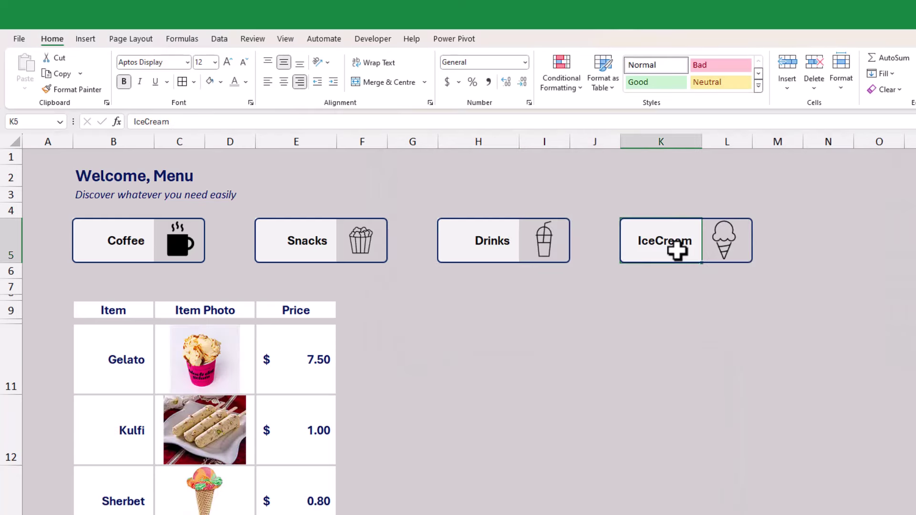
click(563, 95)
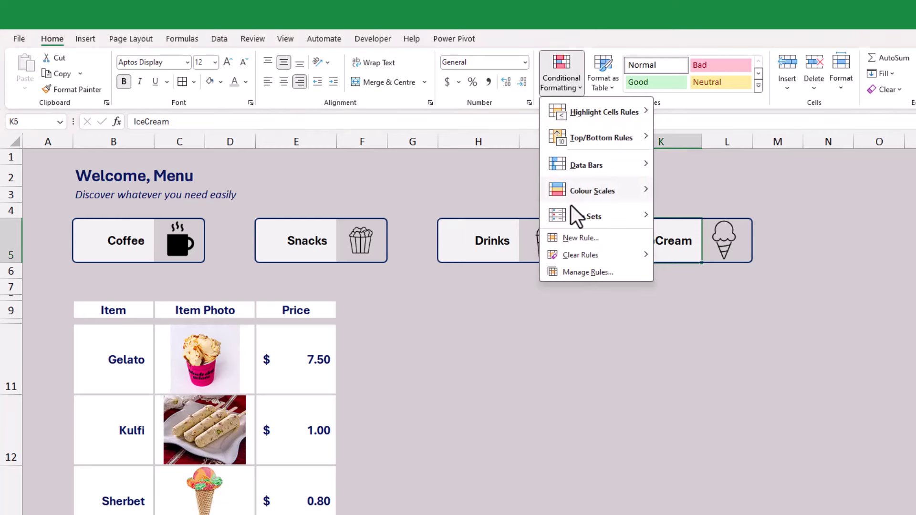
click(578, 267)
click(474, 231)
click(491, 202)
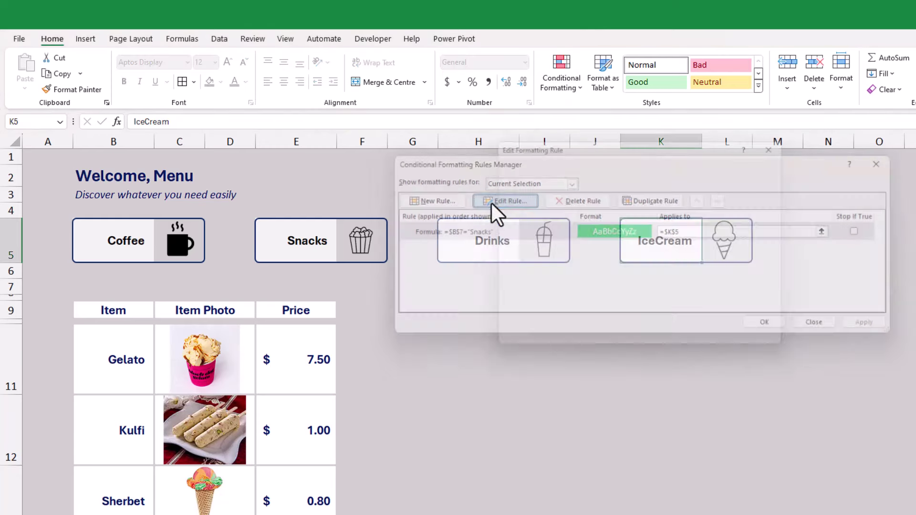
drag(589, 147, 509, 290)
click(465, 427)
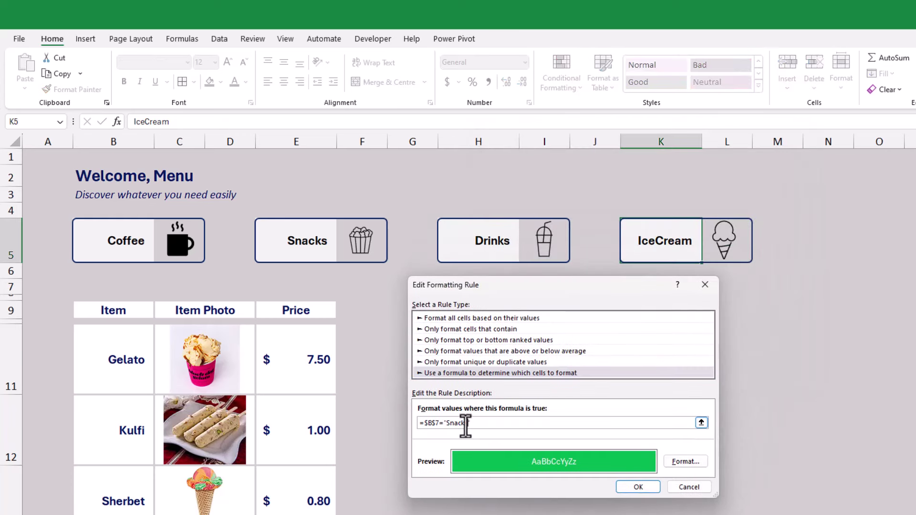
text(IceCream)
click(638, 487)
click(871, 325)
click(773, 329)
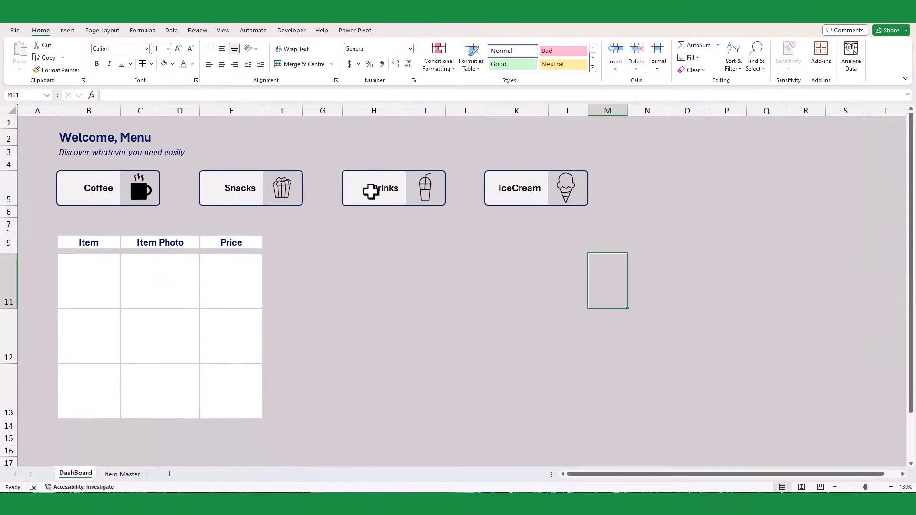
click(371, 191)
click(239, 190)
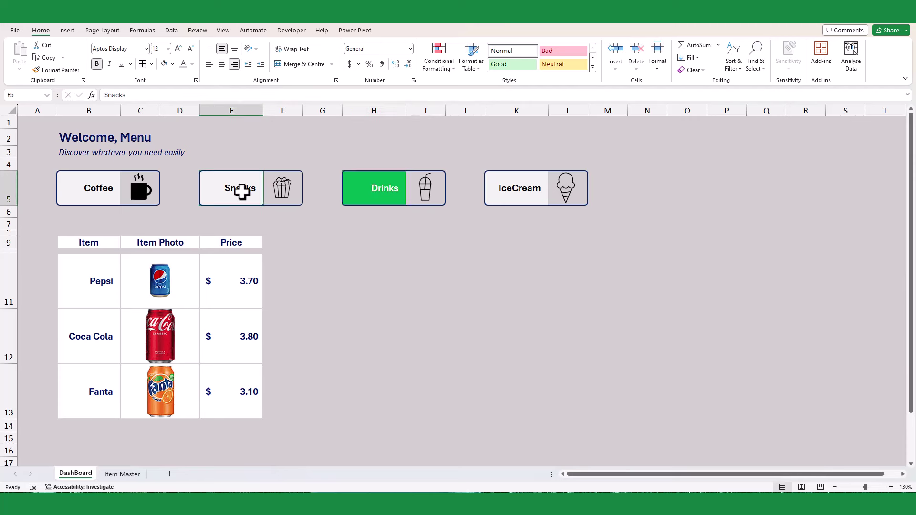
click(124, 192)
click(231, 190)
click(394, 190)
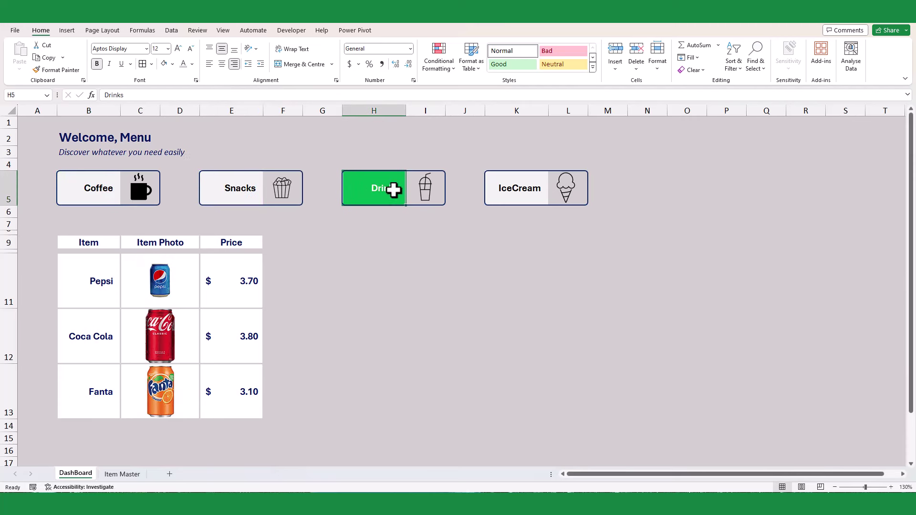
click(509, 188)
click(135, 195)
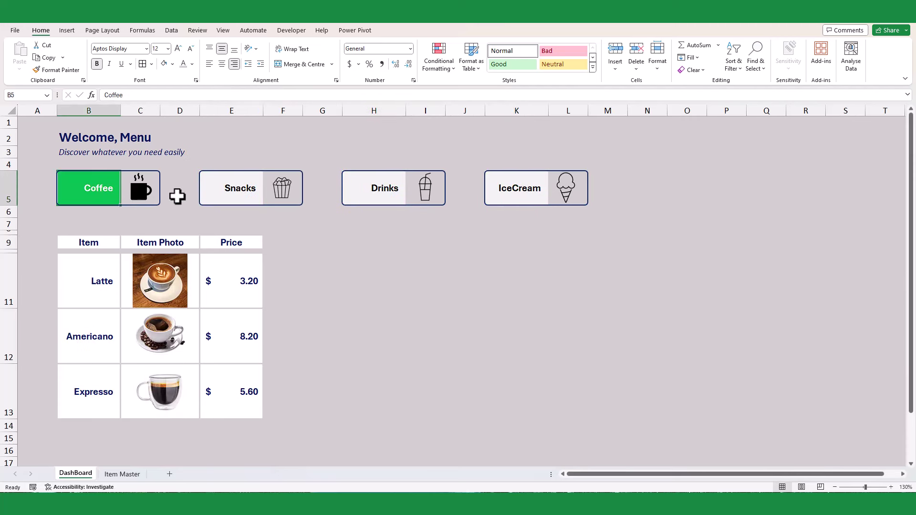
click(239, 190)
click(374, 191)
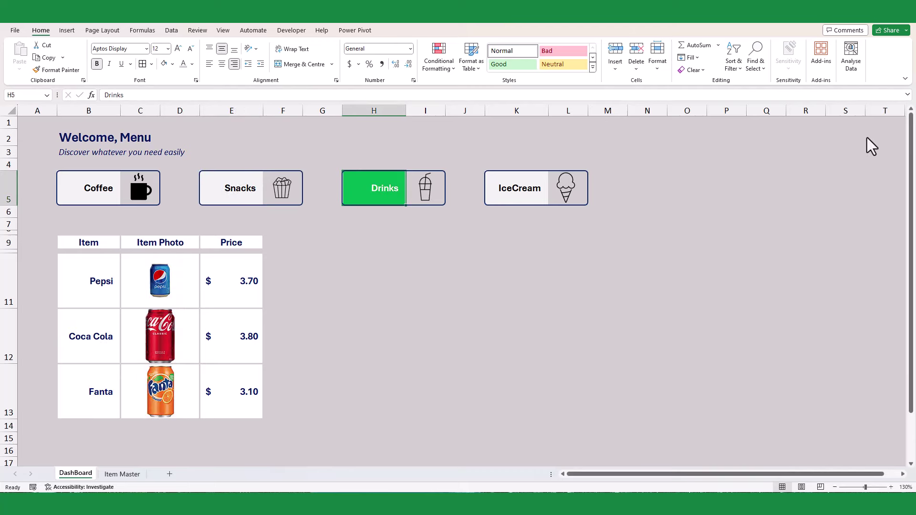